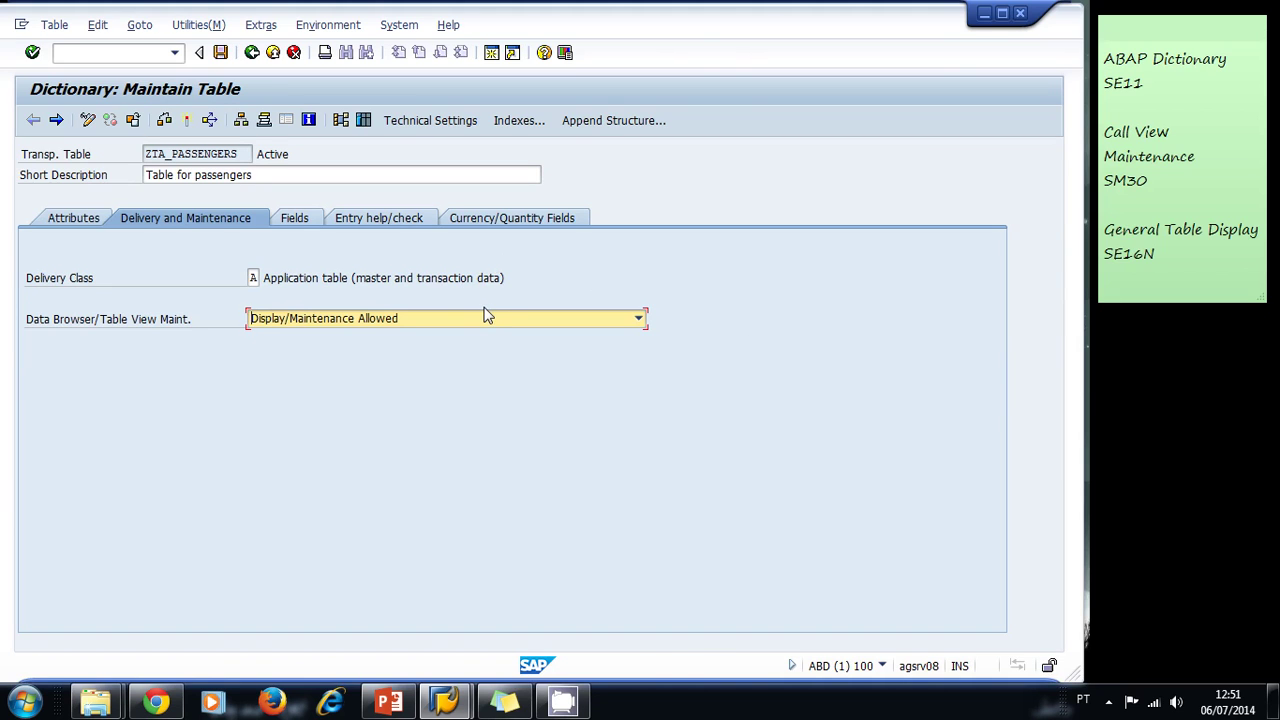
- Launch the Table Maintenance Generator for ZTA_PASSENGERS from the SE11 Utilities menu
click(314, 176)
click(195, 28)
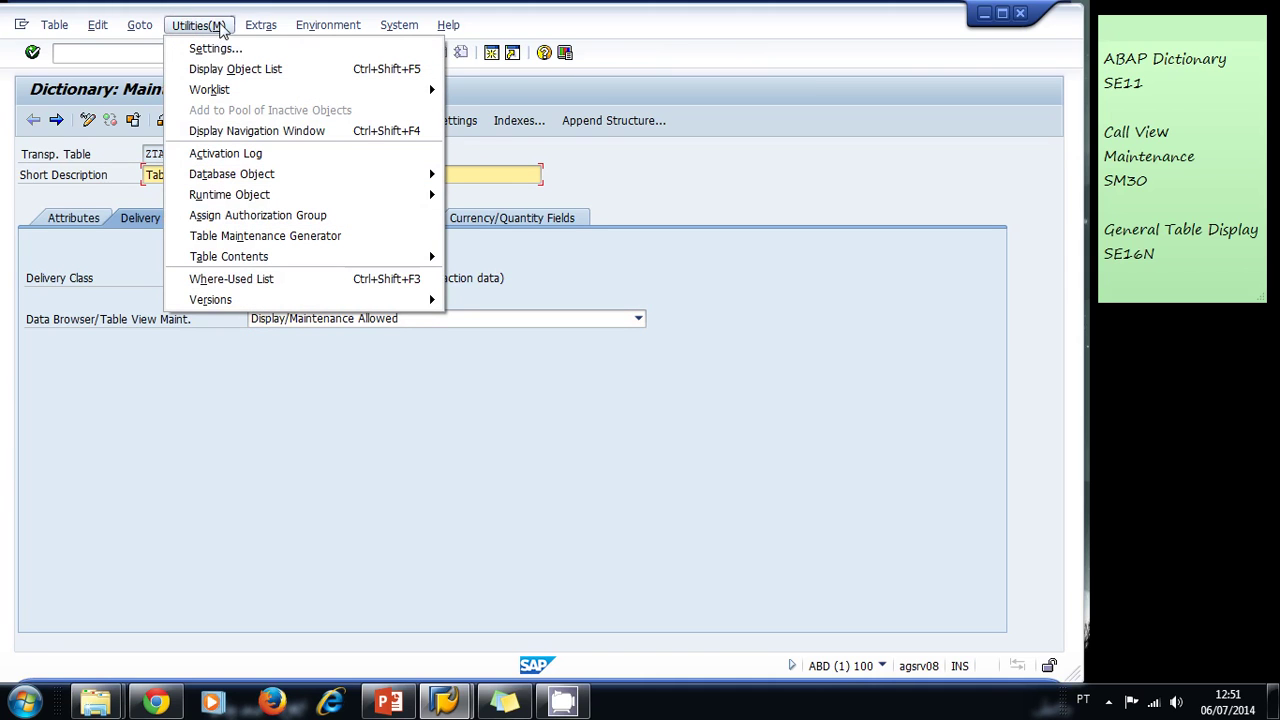
click(371, 236)
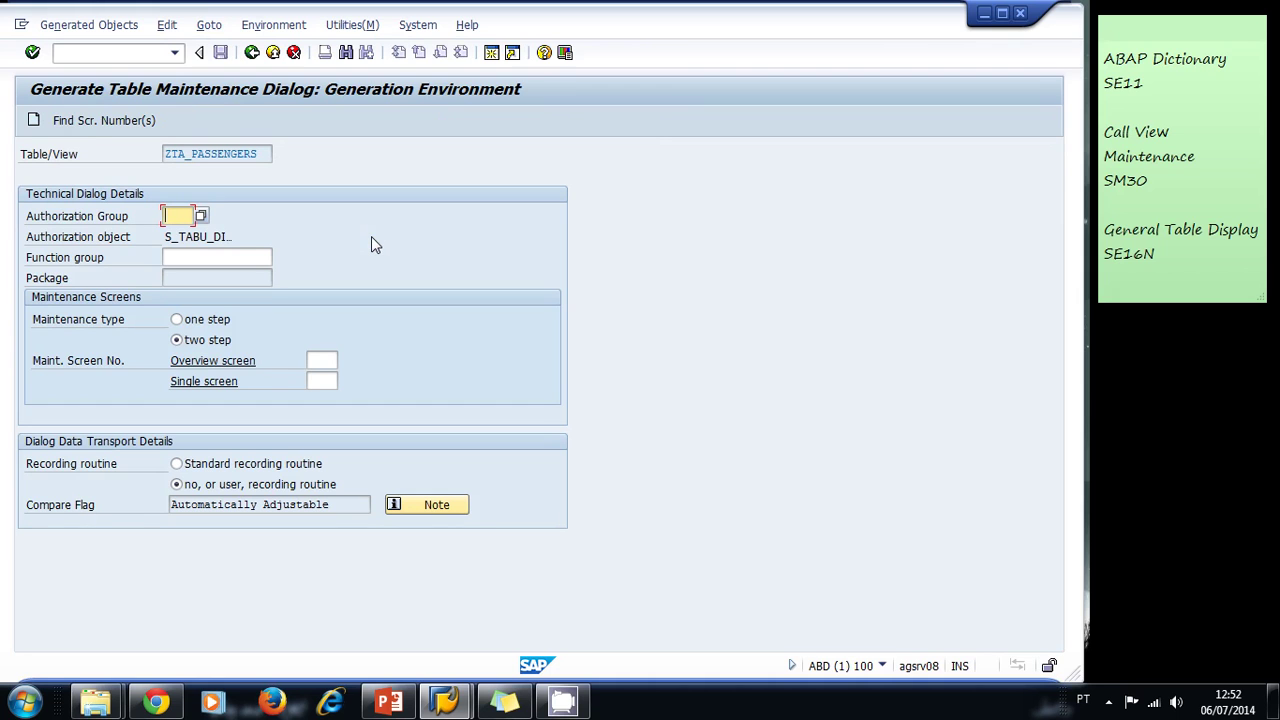
- Set authorization group &NC& and copy the table name ZTA_PASSENGERS into Function group
click(200, 215)
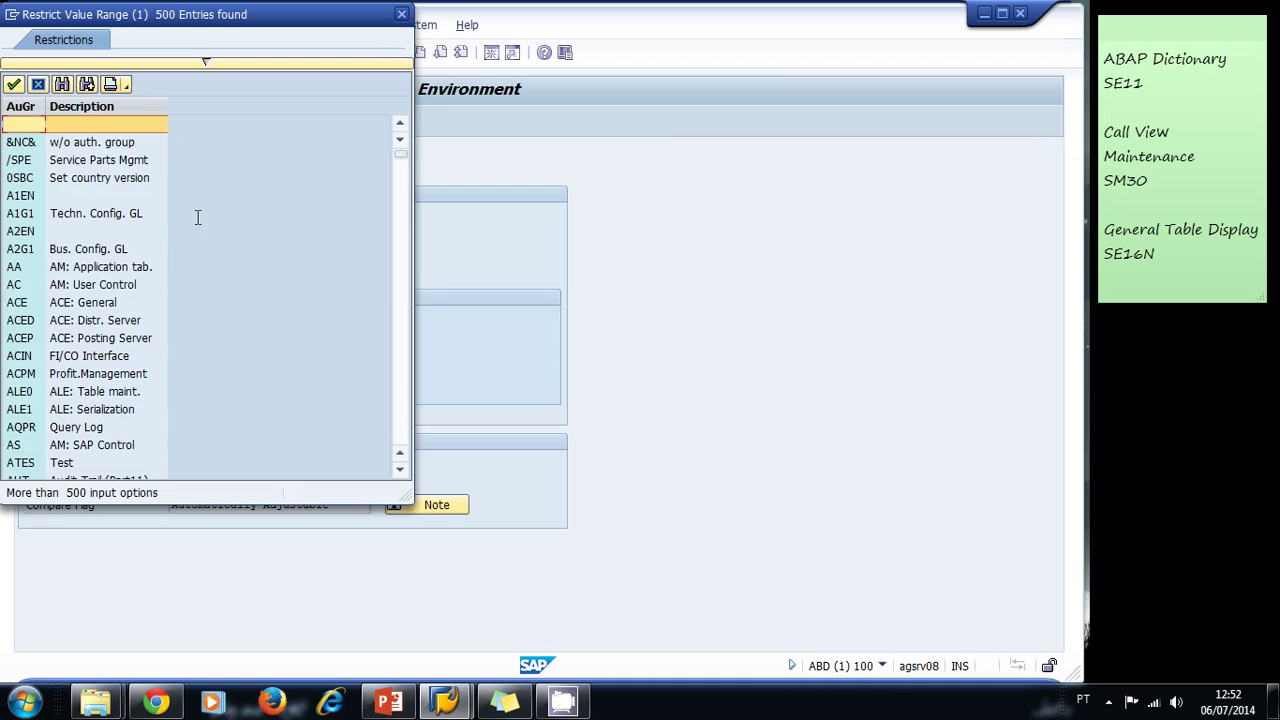
double_click(33, 143)
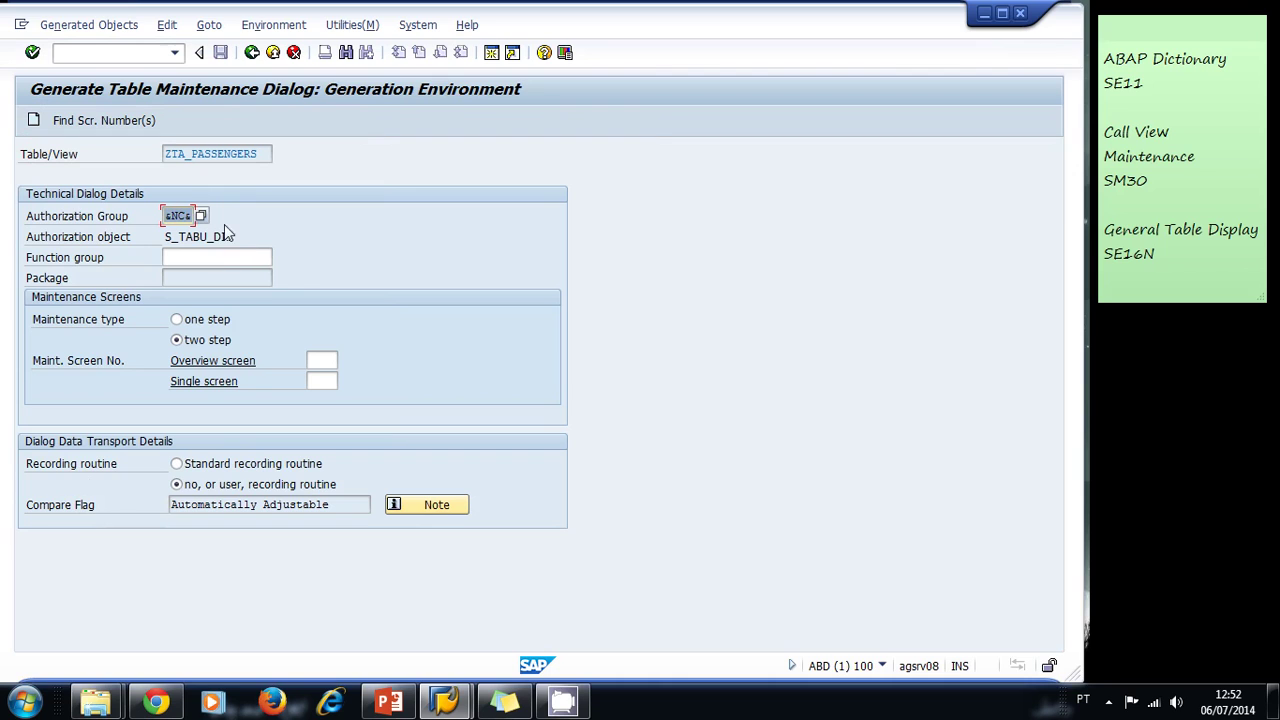
click(218, 257)
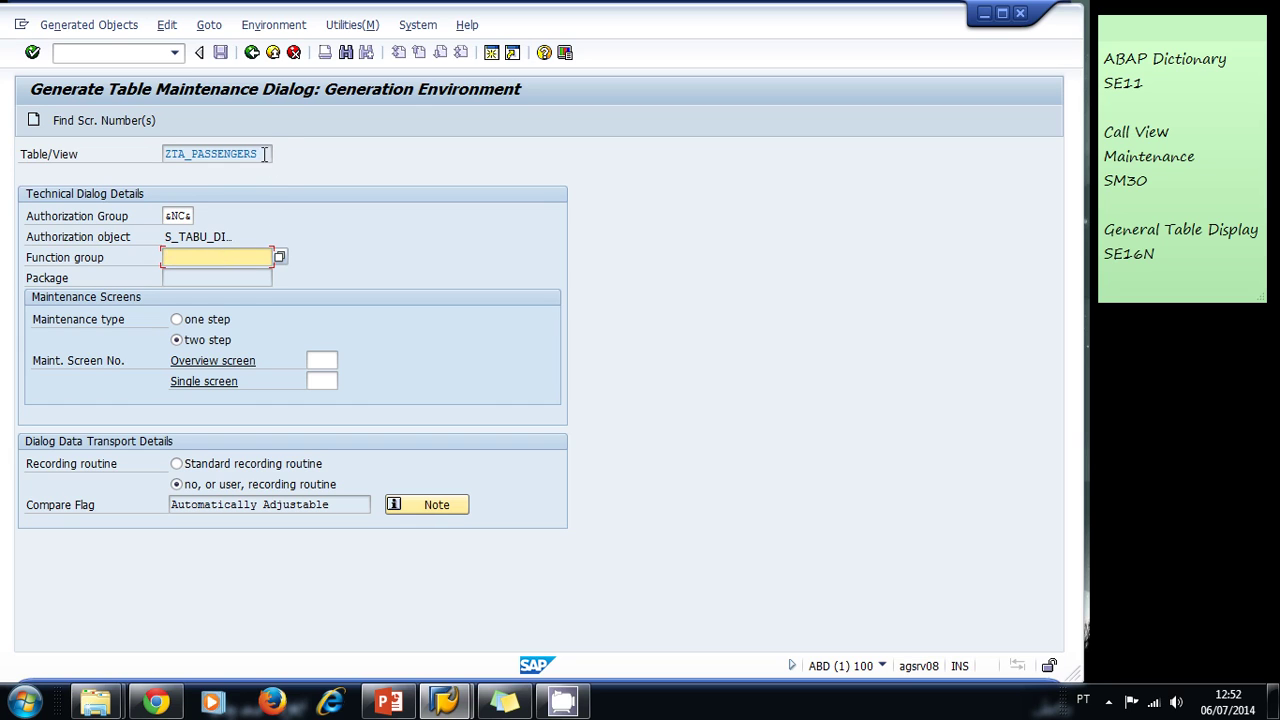
drag(268, 154, 146, 153)
key(ctrl+c)
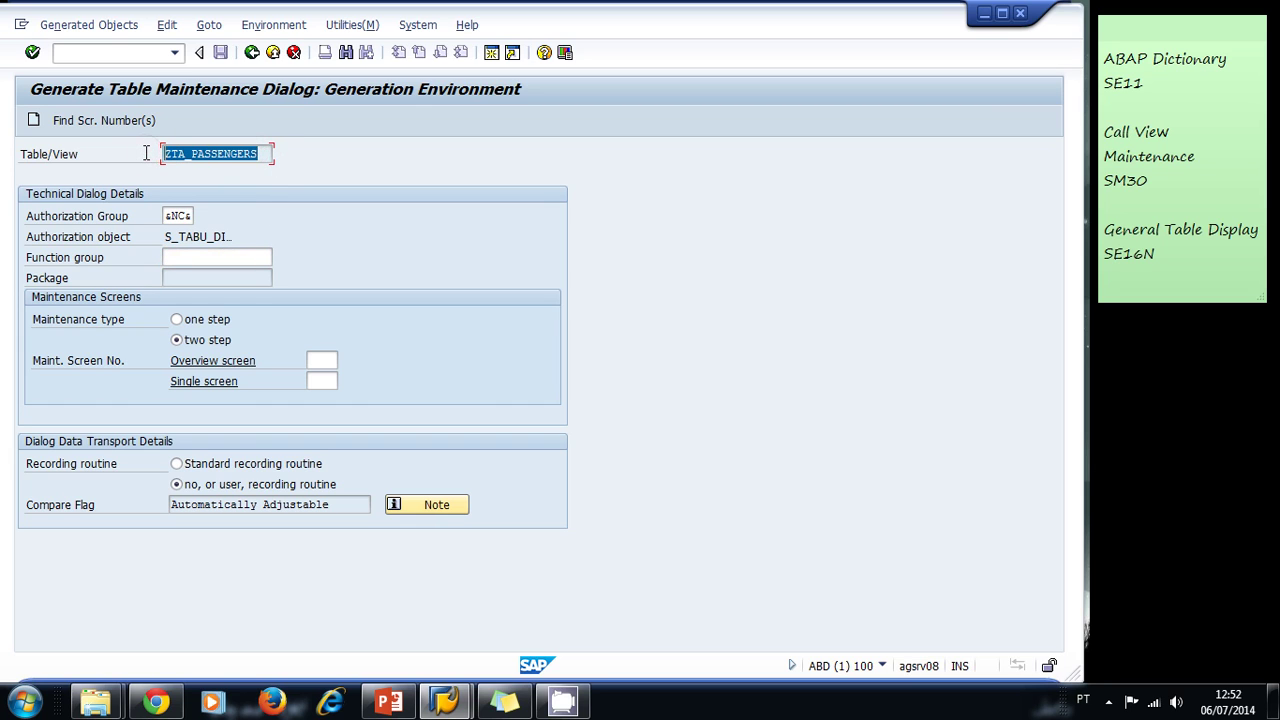
click(146, 153)
click(197, 257)
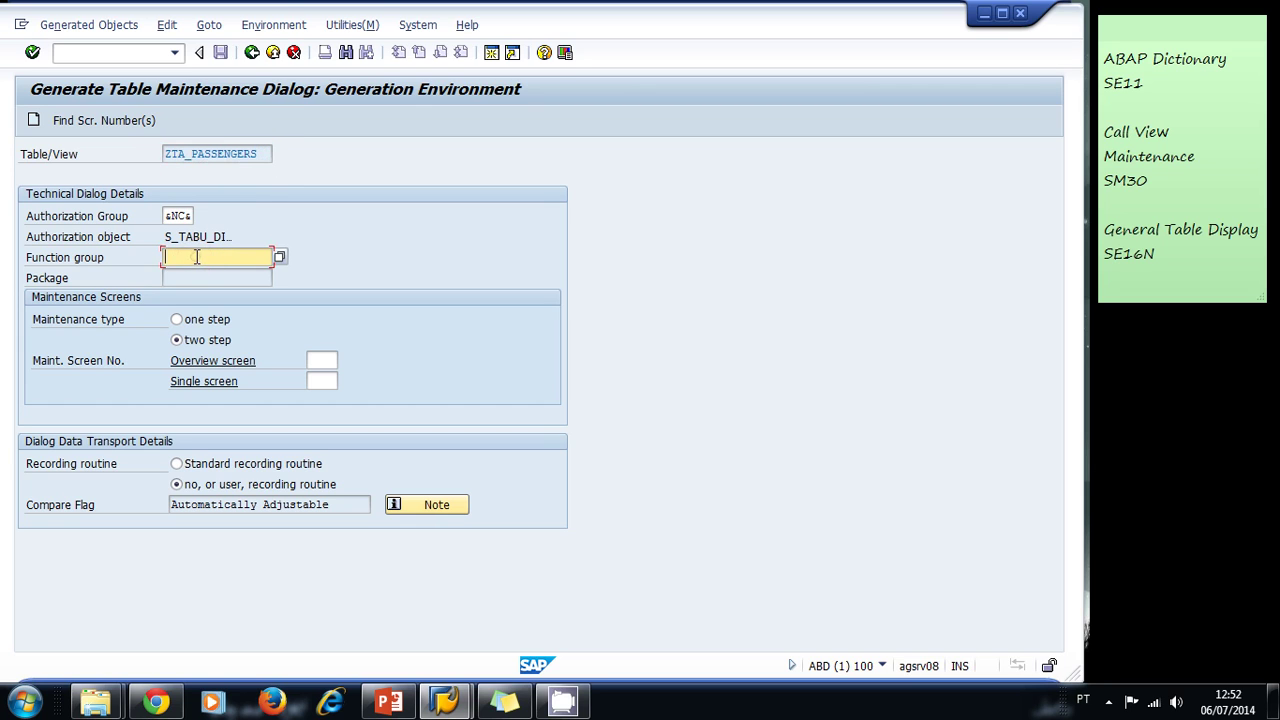
key(ctrl+v)
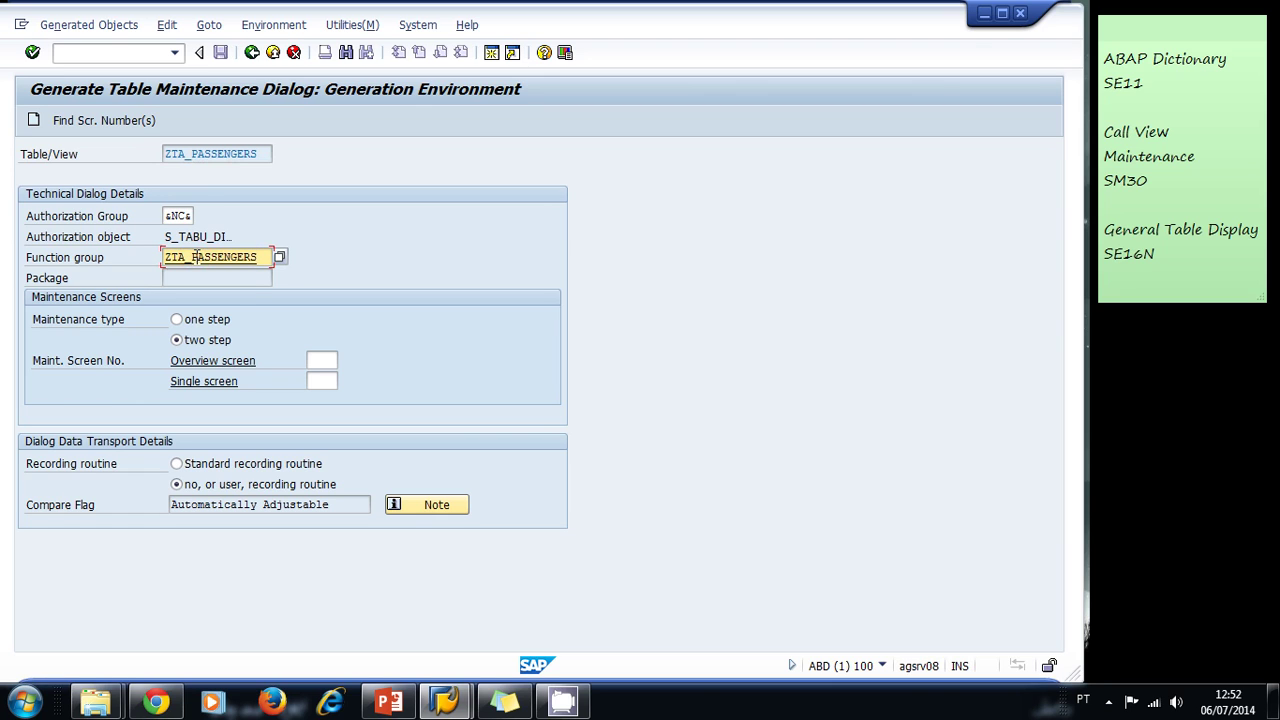
- Choose one-step maintenance with overview screen 100 and start generation with Create
click(177, 319)
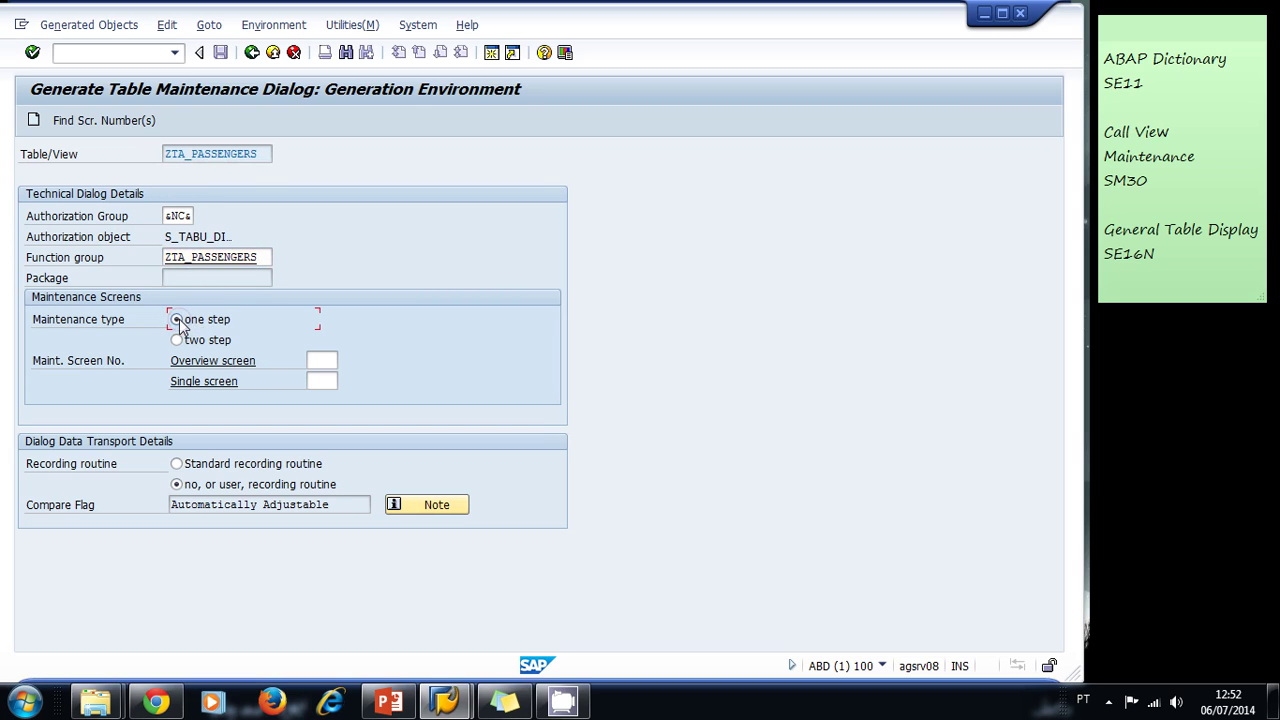
click(324, 358)
text(1)
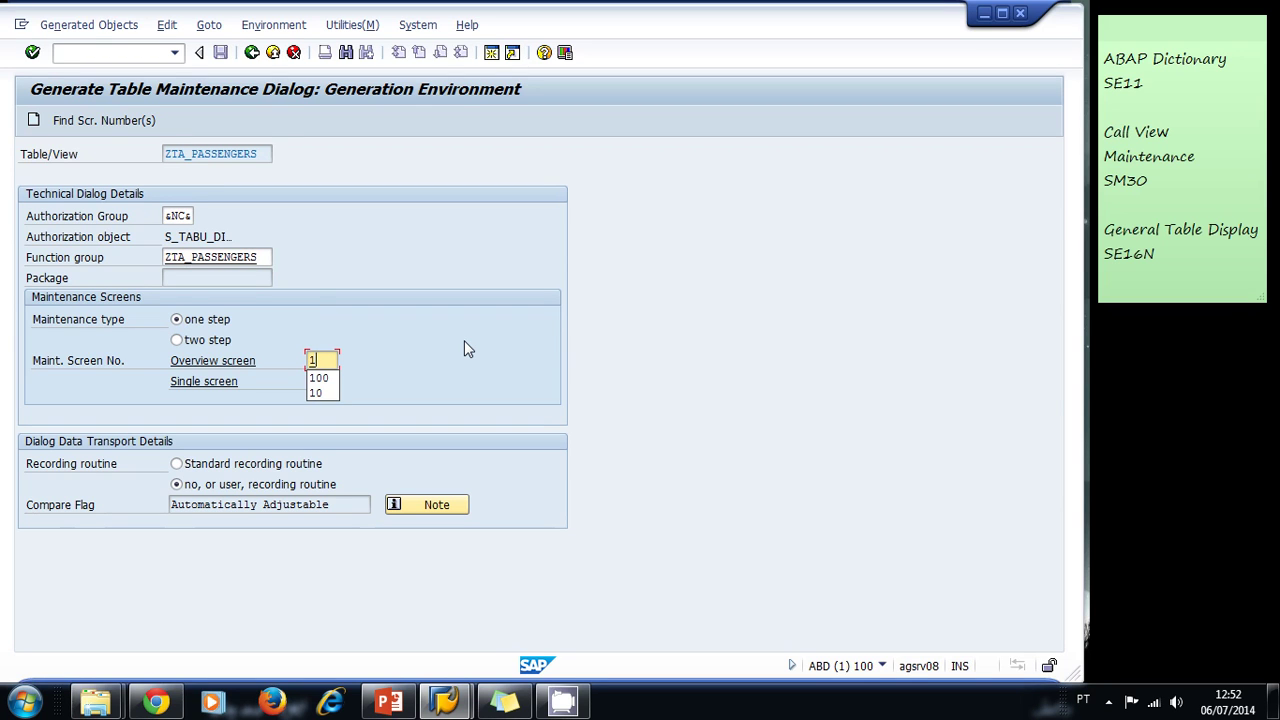
text(00)
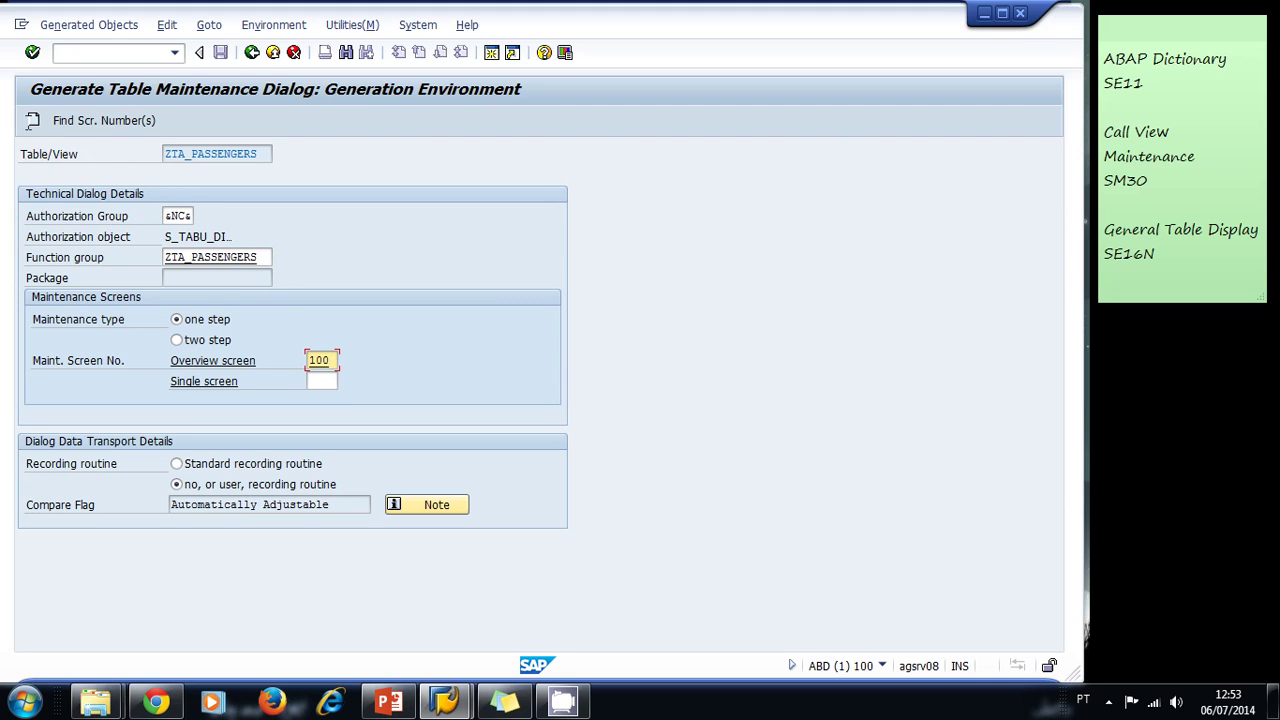
click(33, 120)
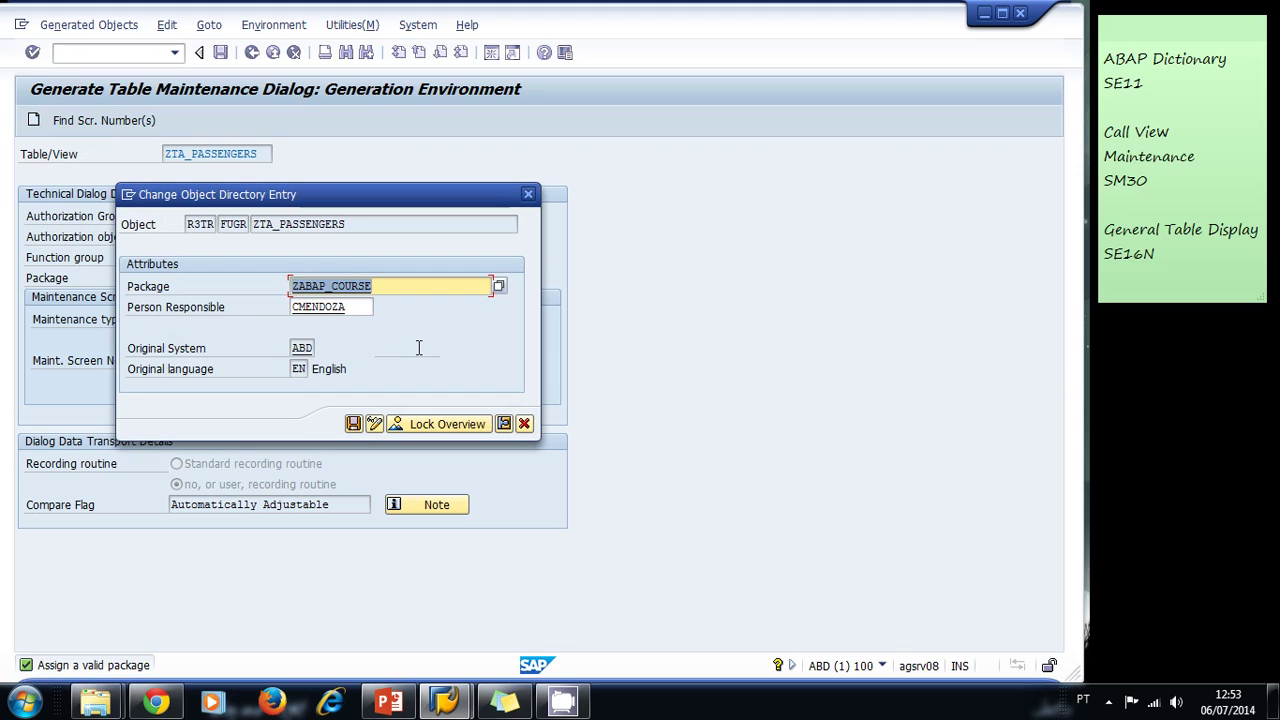
- Save the object directory entries to package ZABAP_COURSE and accept the proposed workbench request
click(354, 424)
click(354, 424)
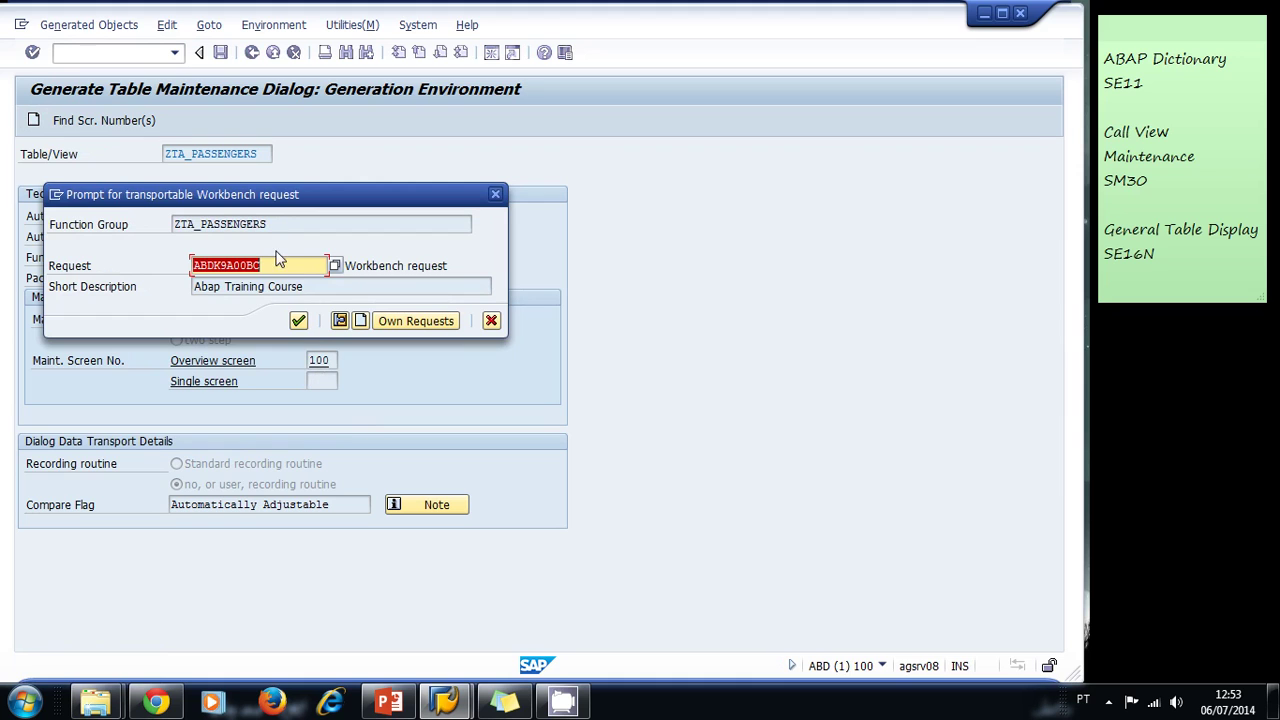
click(276, 265)
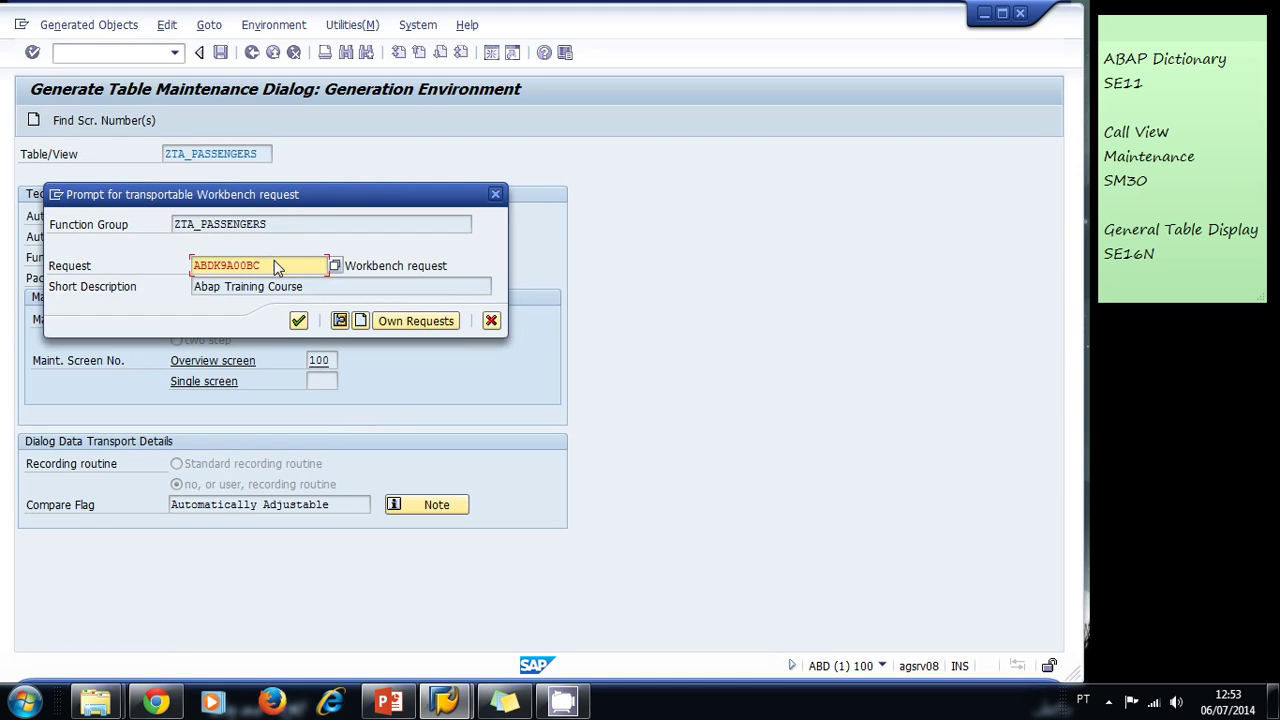
click(298, 320)
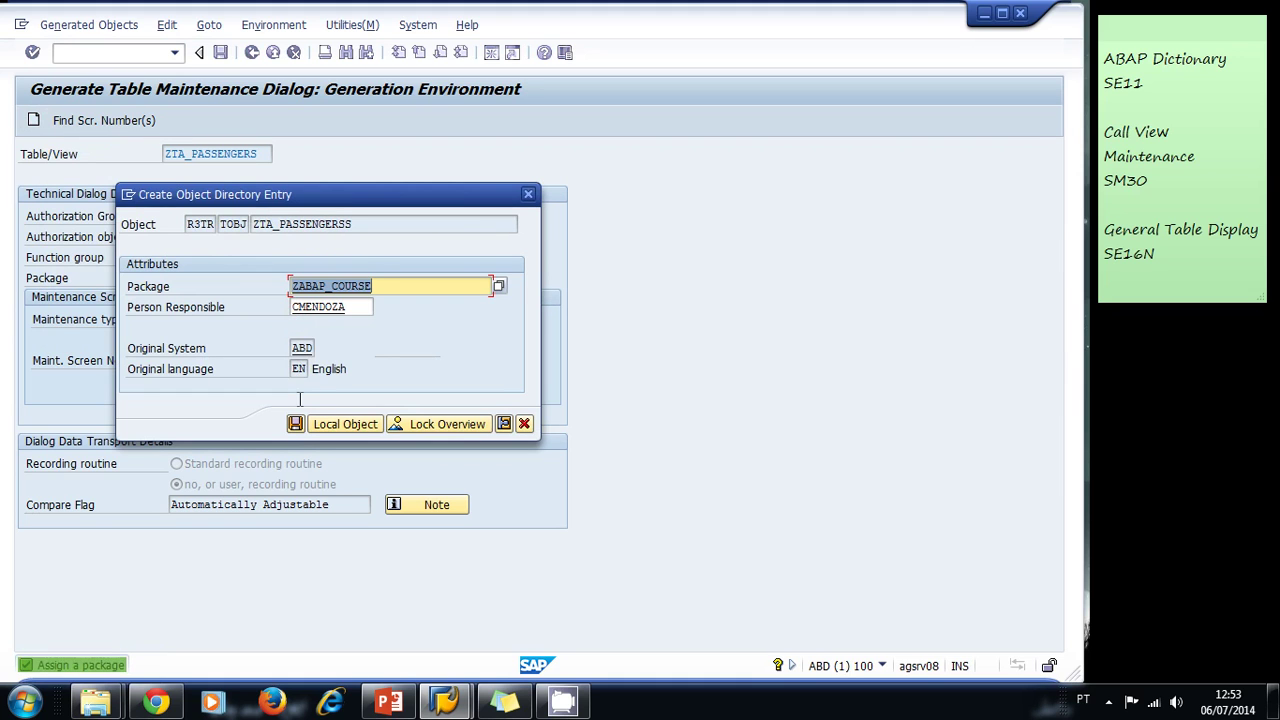
click(296, 424)
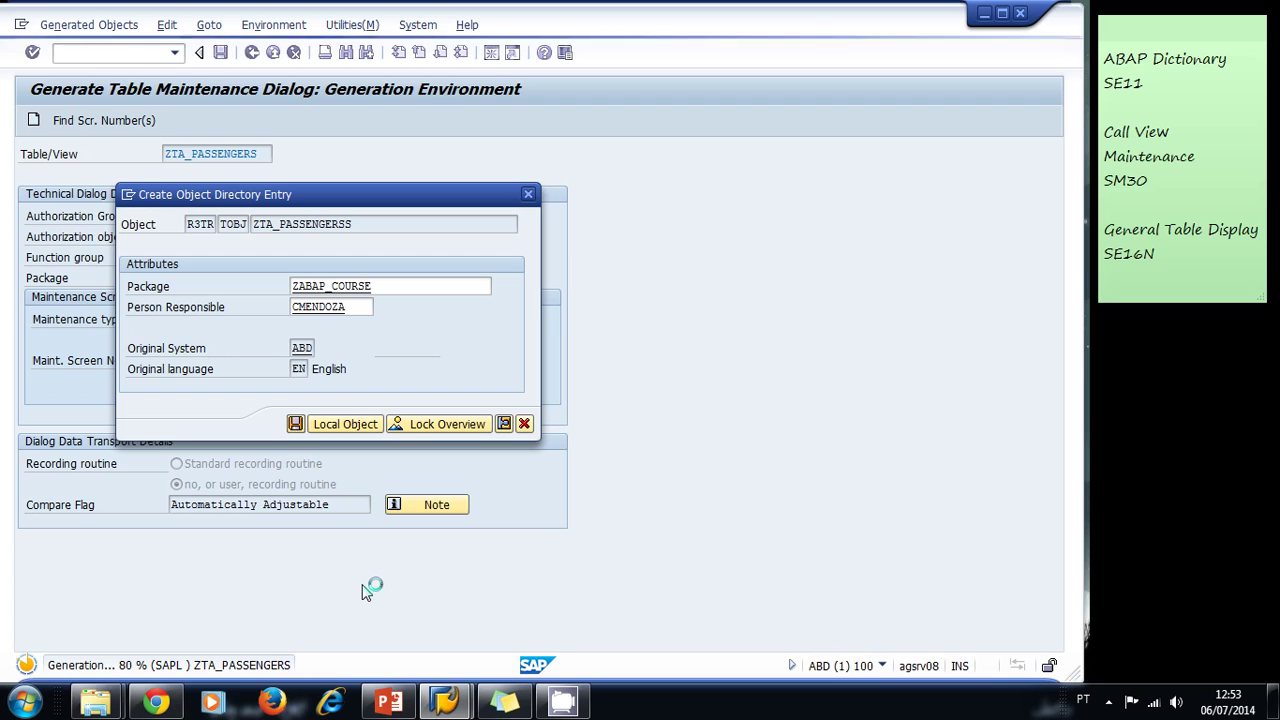
- Review the SM30 view maintenance lines in the transaction code note
click(1152, 182)
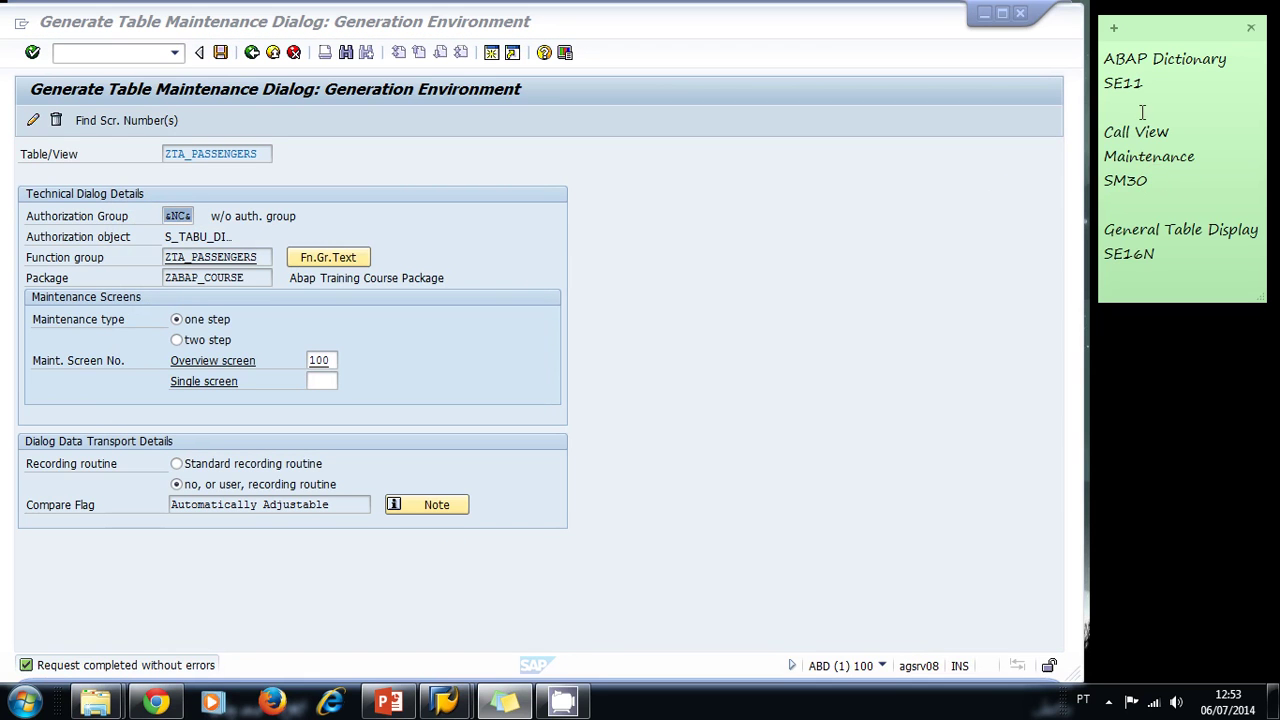
drag(1170, 32, 677, 199)
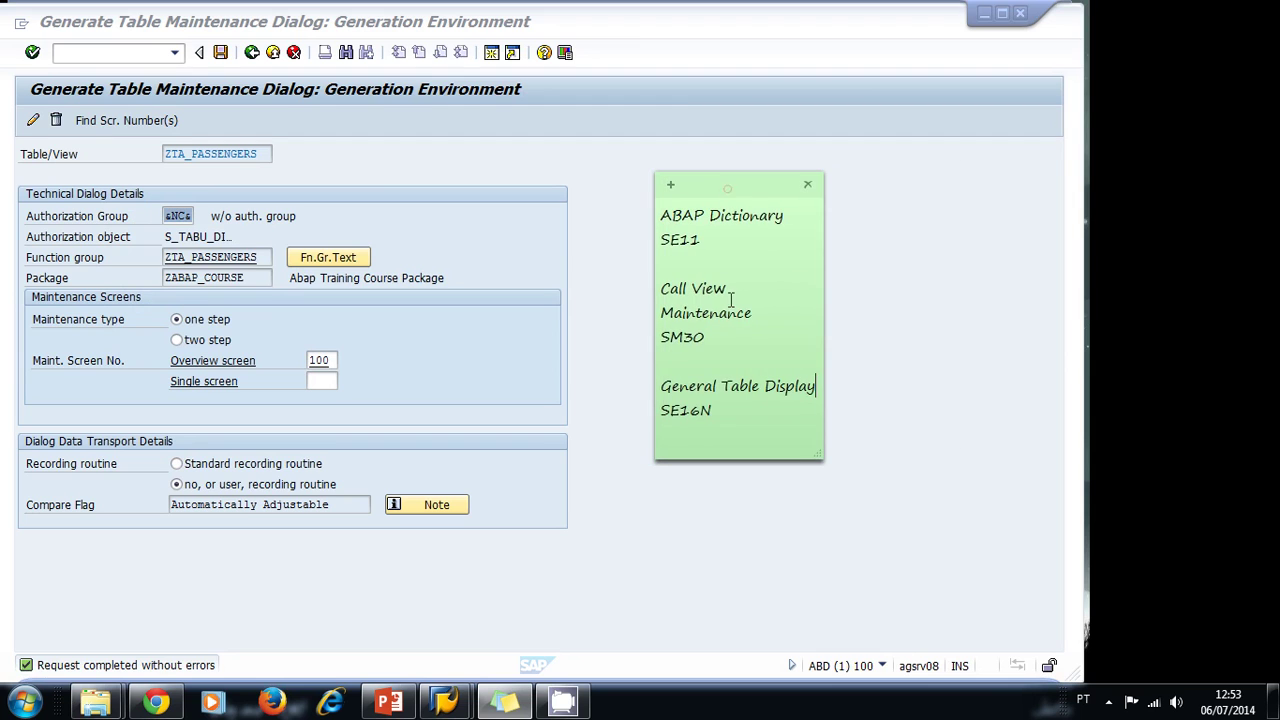
drag(707, 340, 661, 288)
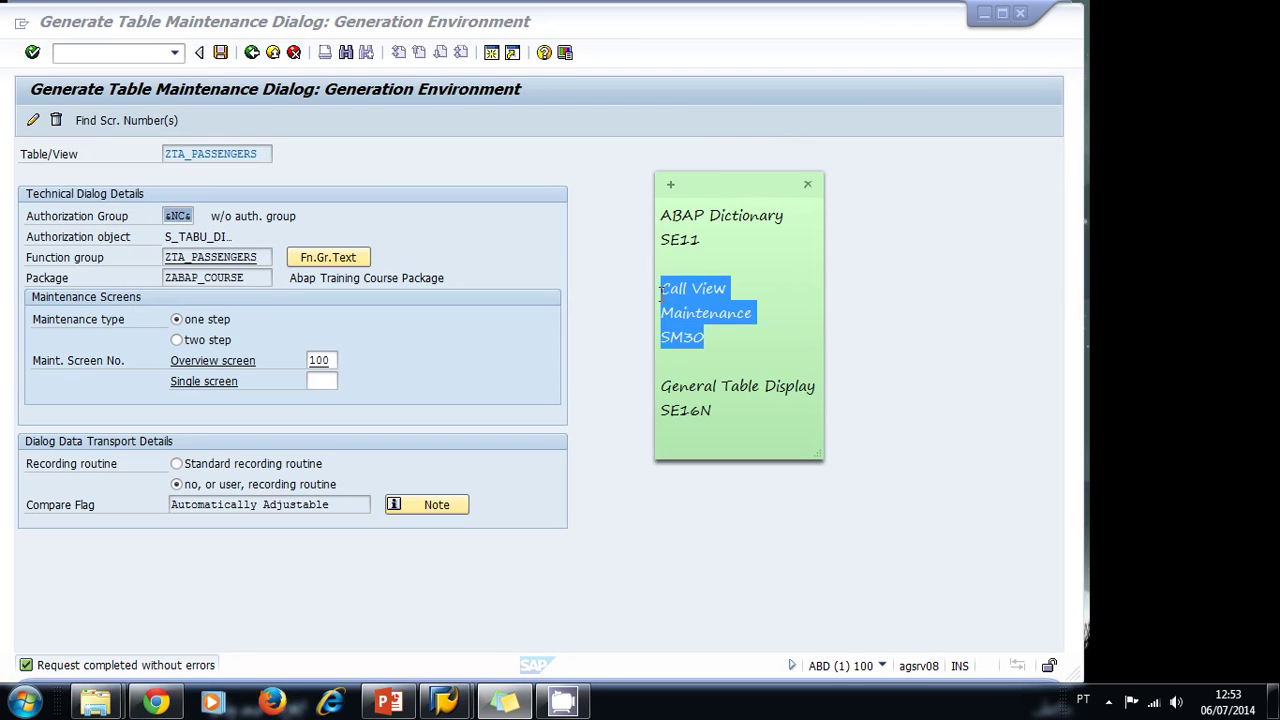
click(722, 338)
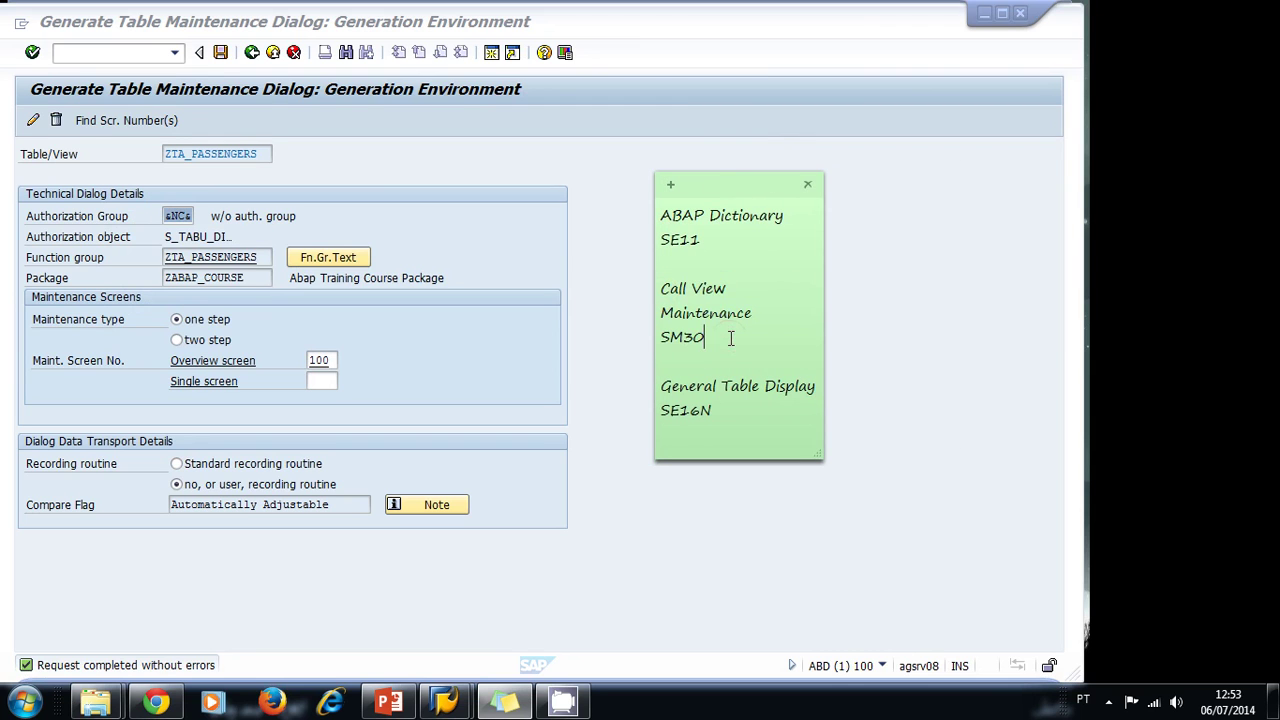
drag(709, 187, 1166, 36)
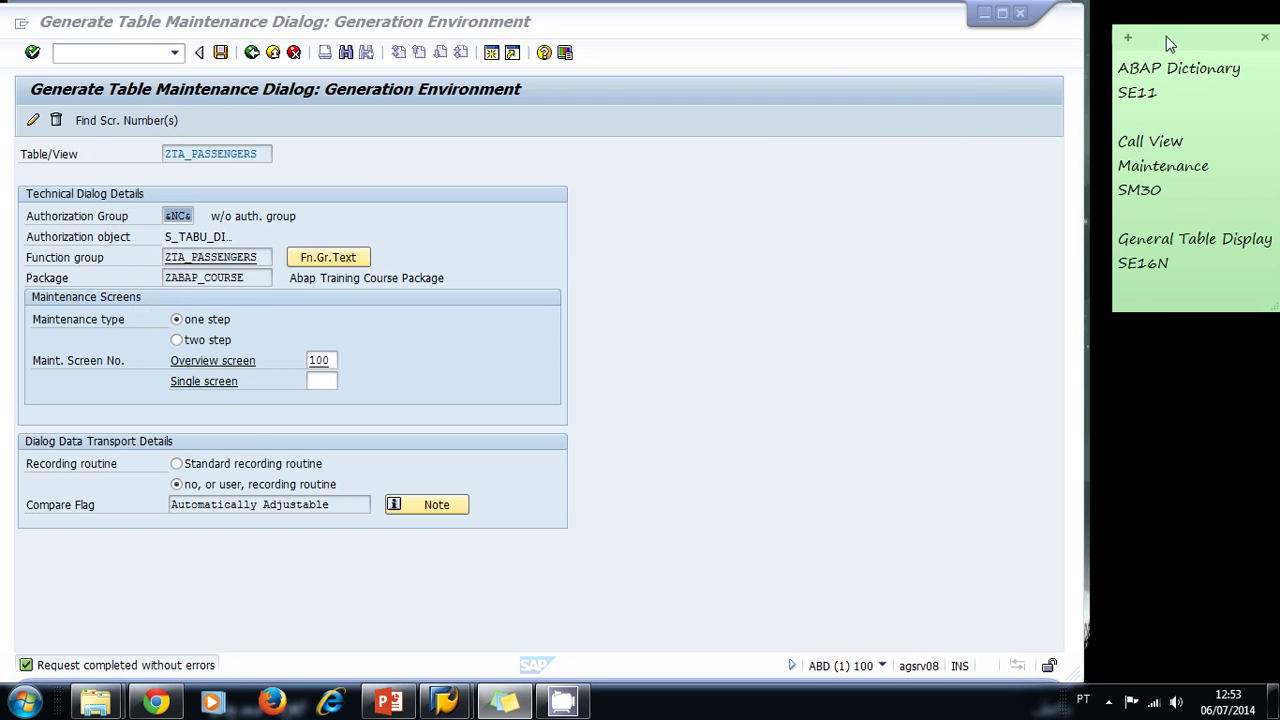
click(212, 258)
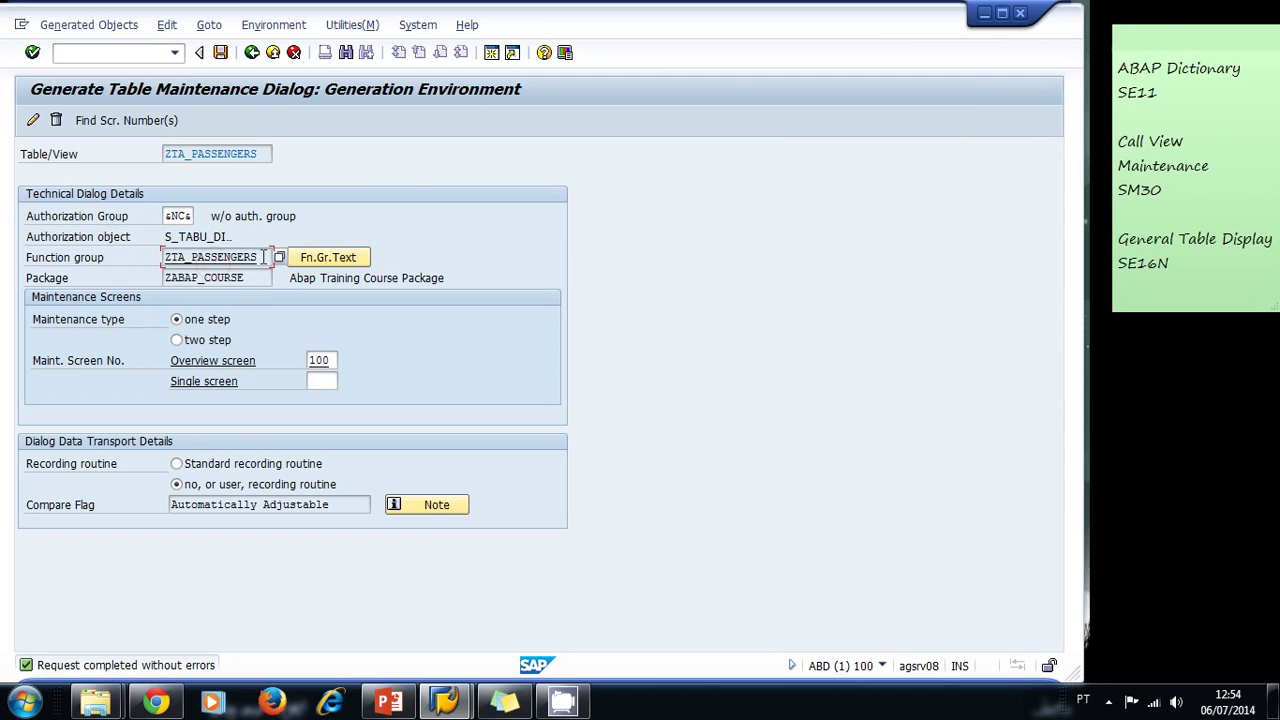
- Copy the function group name ZTA_PASSENGERS and return to the table's dictionary screen
drag(262, 257, 136, 252)
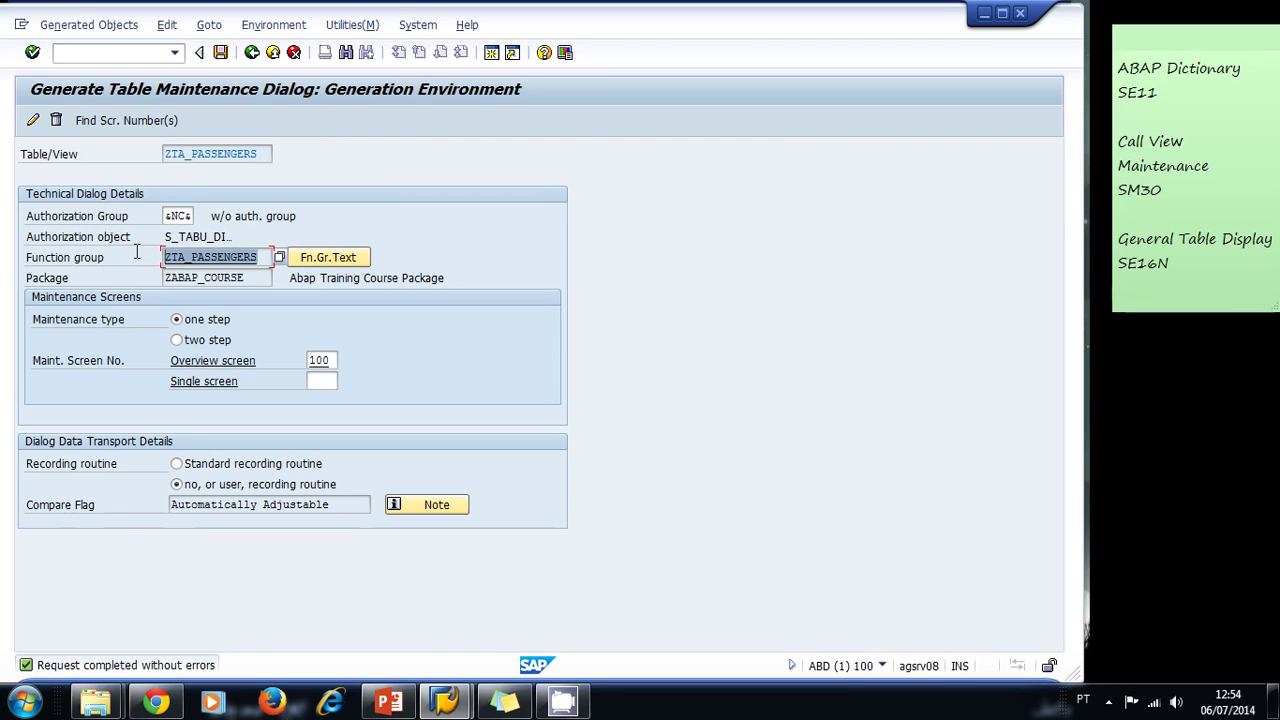
key(Right)
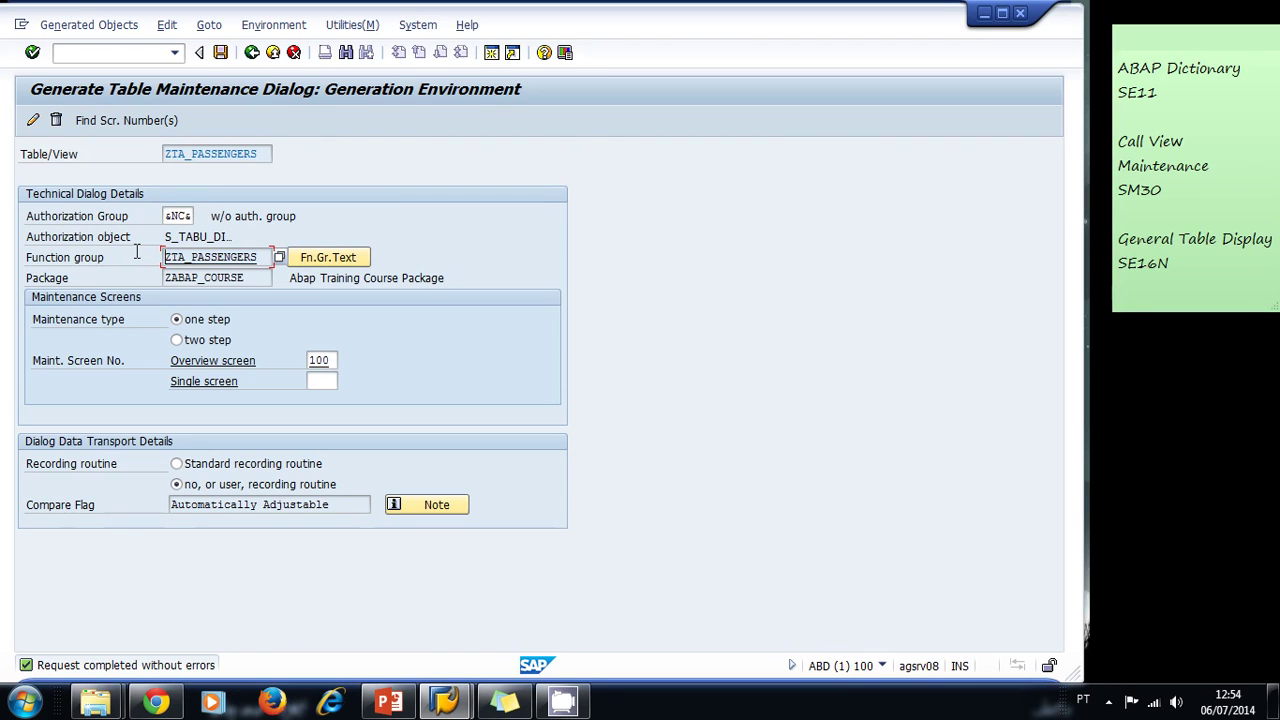
click(251, 52)
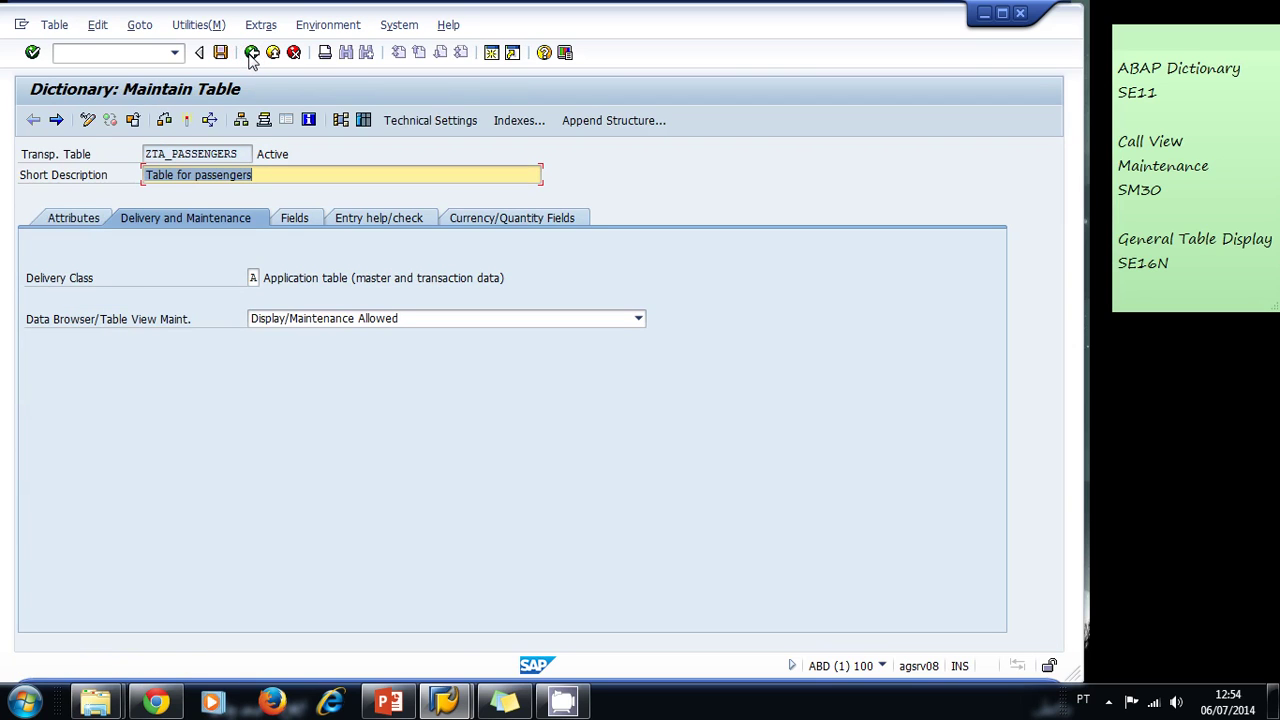
- Back out to the Easy Access menu and run transaction sm30
click(251, 52)
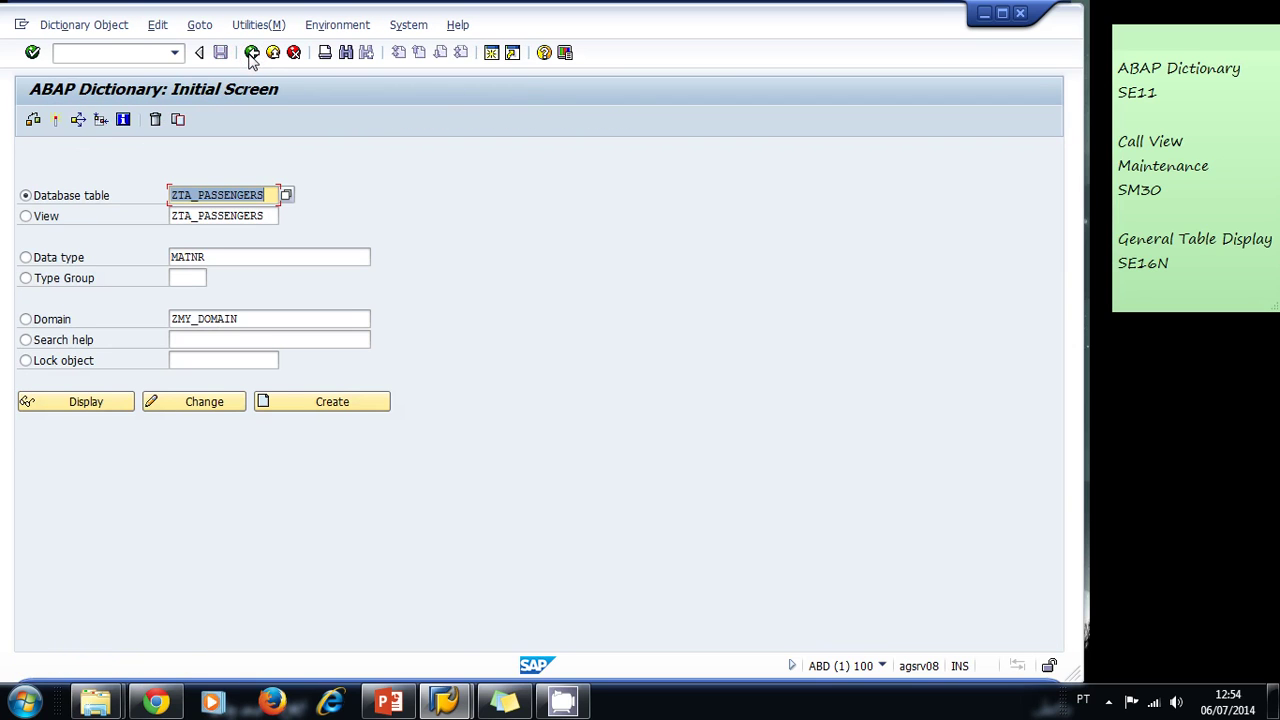
click(251, 53)
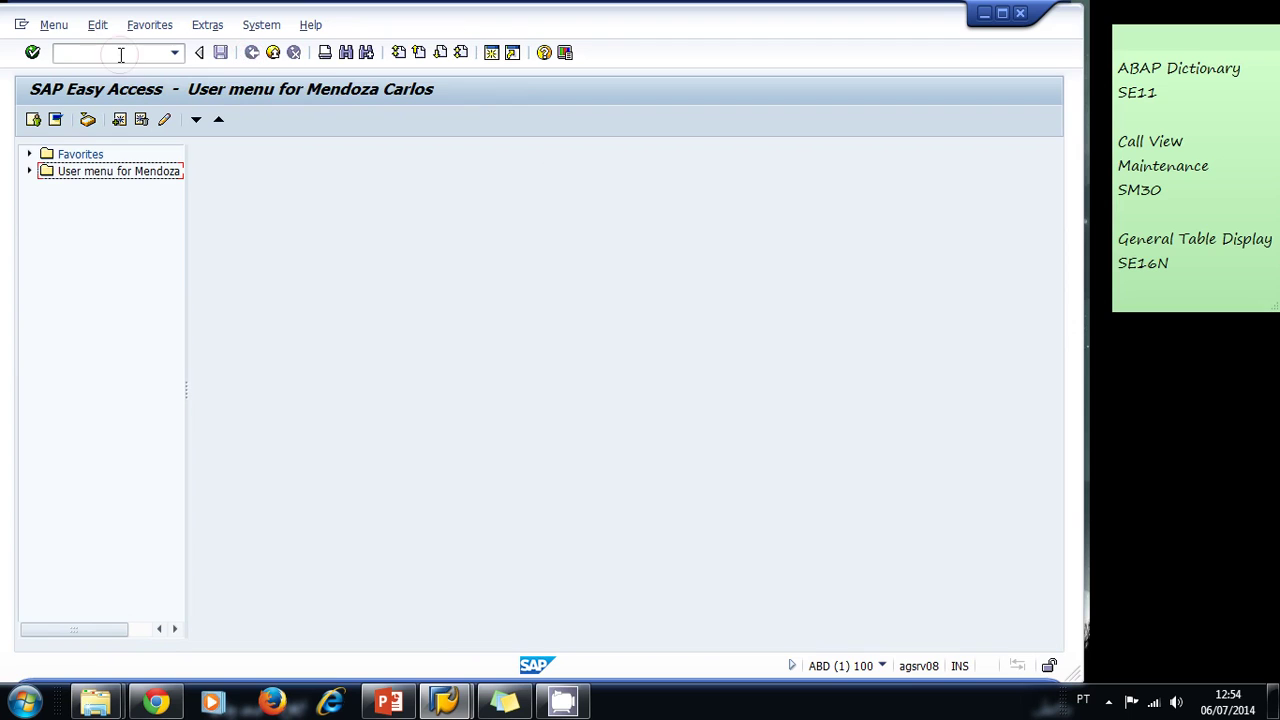
click(120, 54)
click(1163, 189)
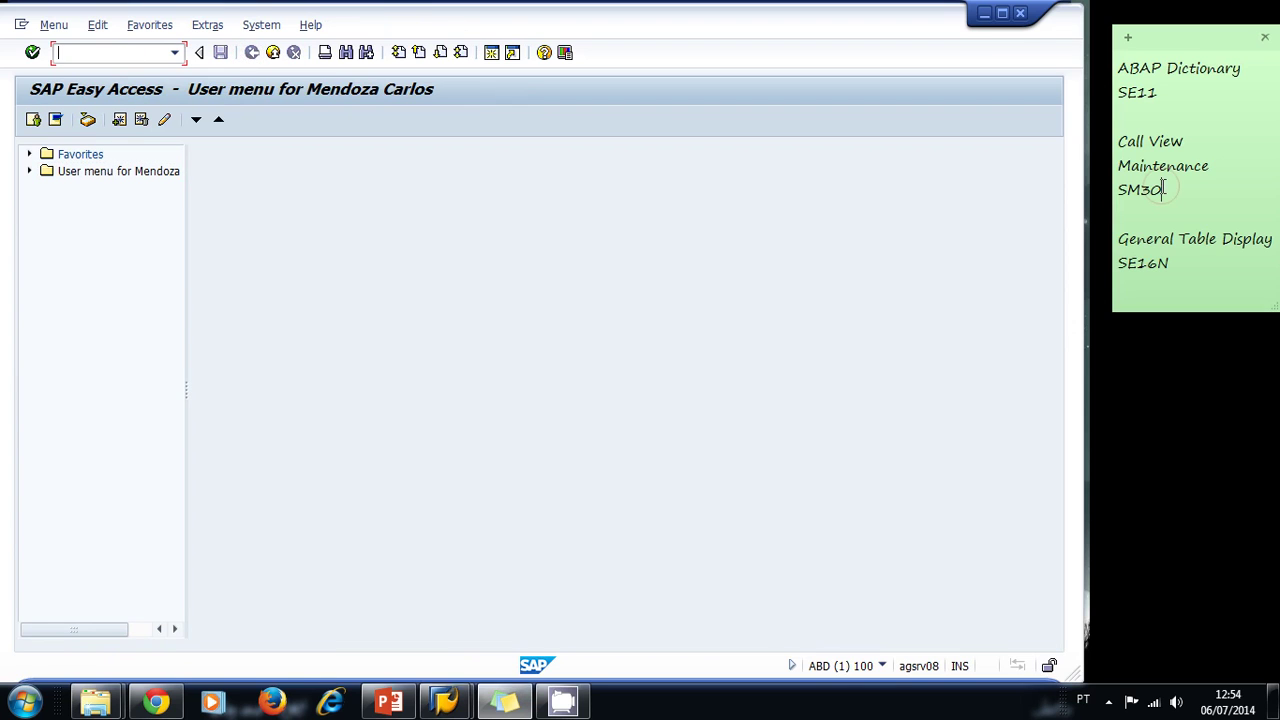
click(107, 54)
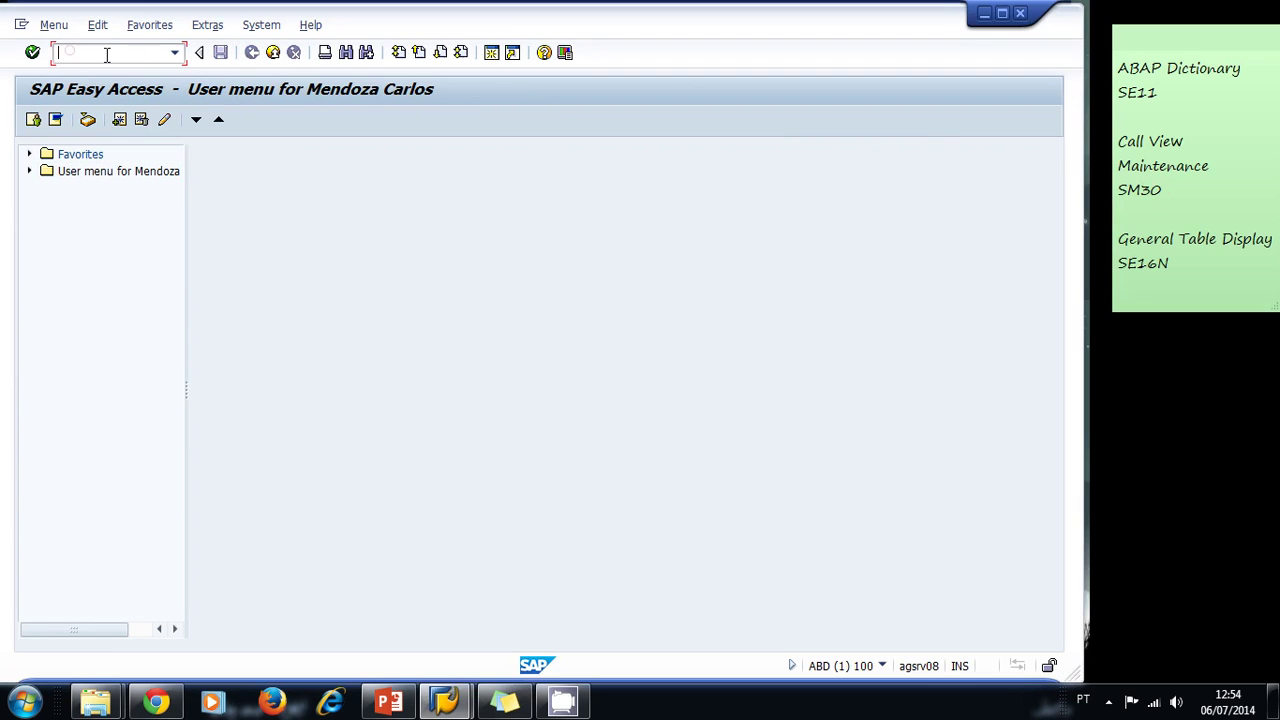
text(sm30)
key(Return)
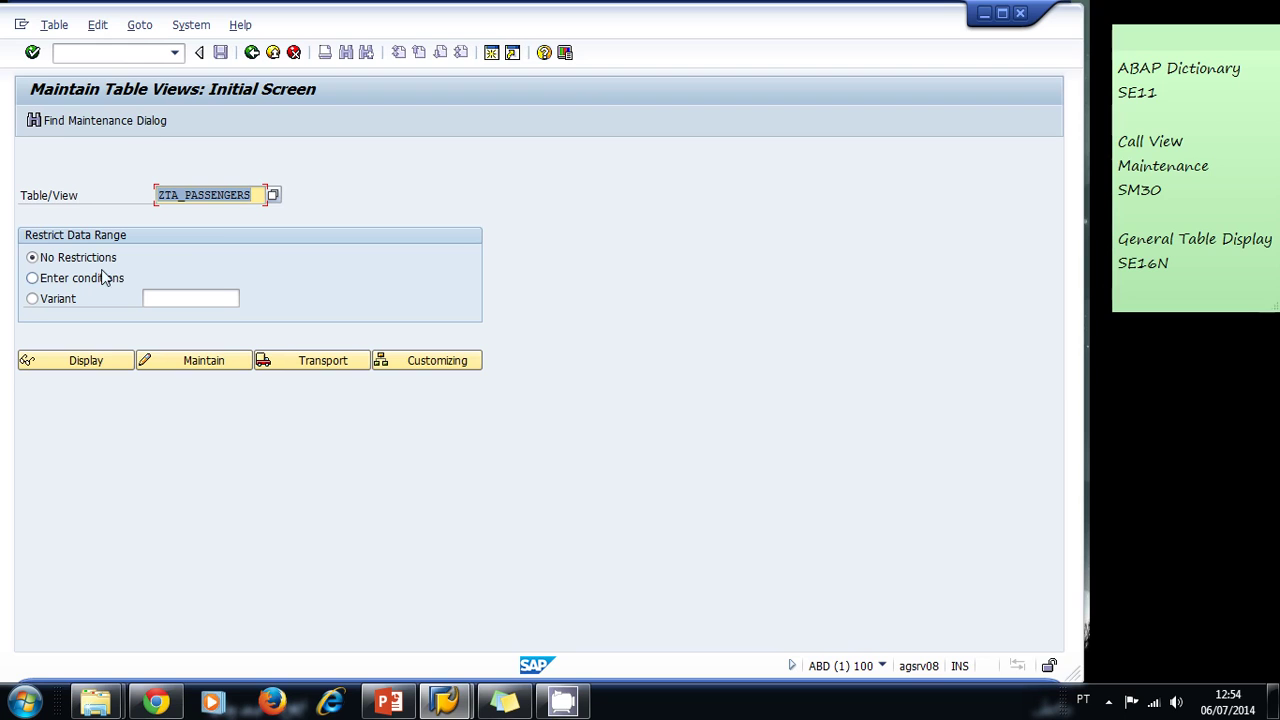
- Open ZTA_PASSENGERS in SM30 with Maintain to view its empty entry overview
click(208, 202)
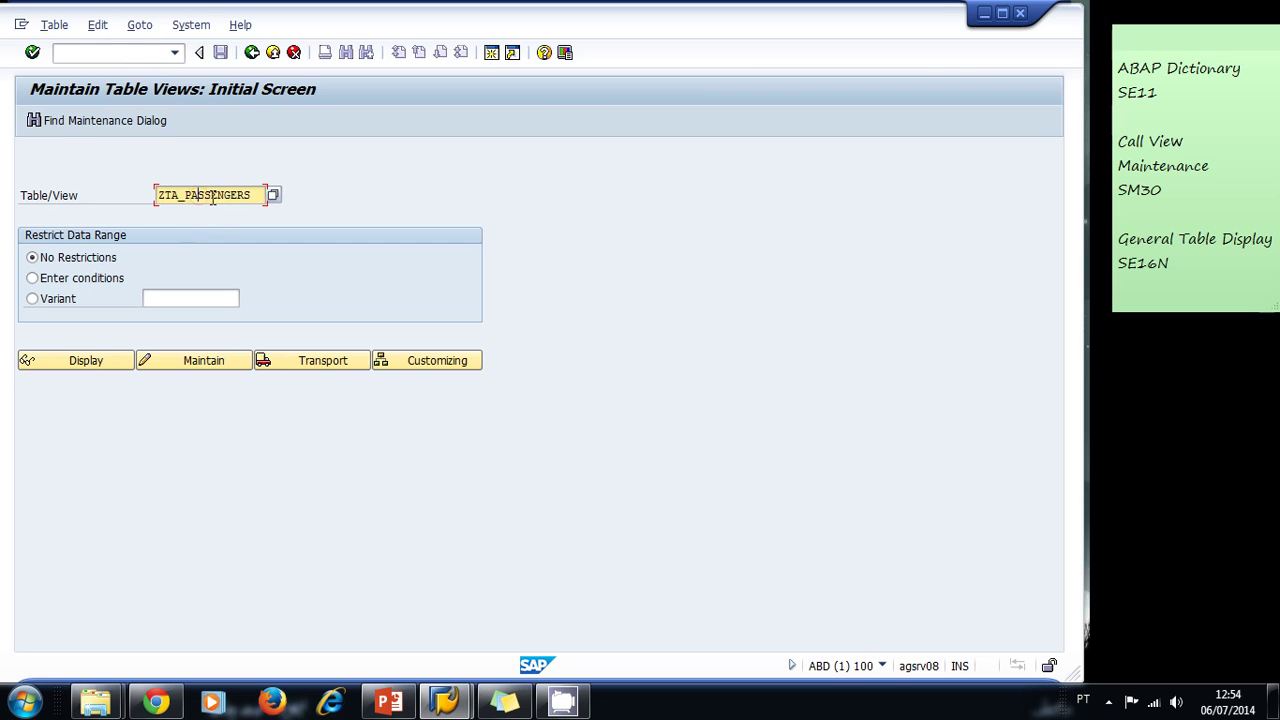
drag(258, 196, 135, 195)
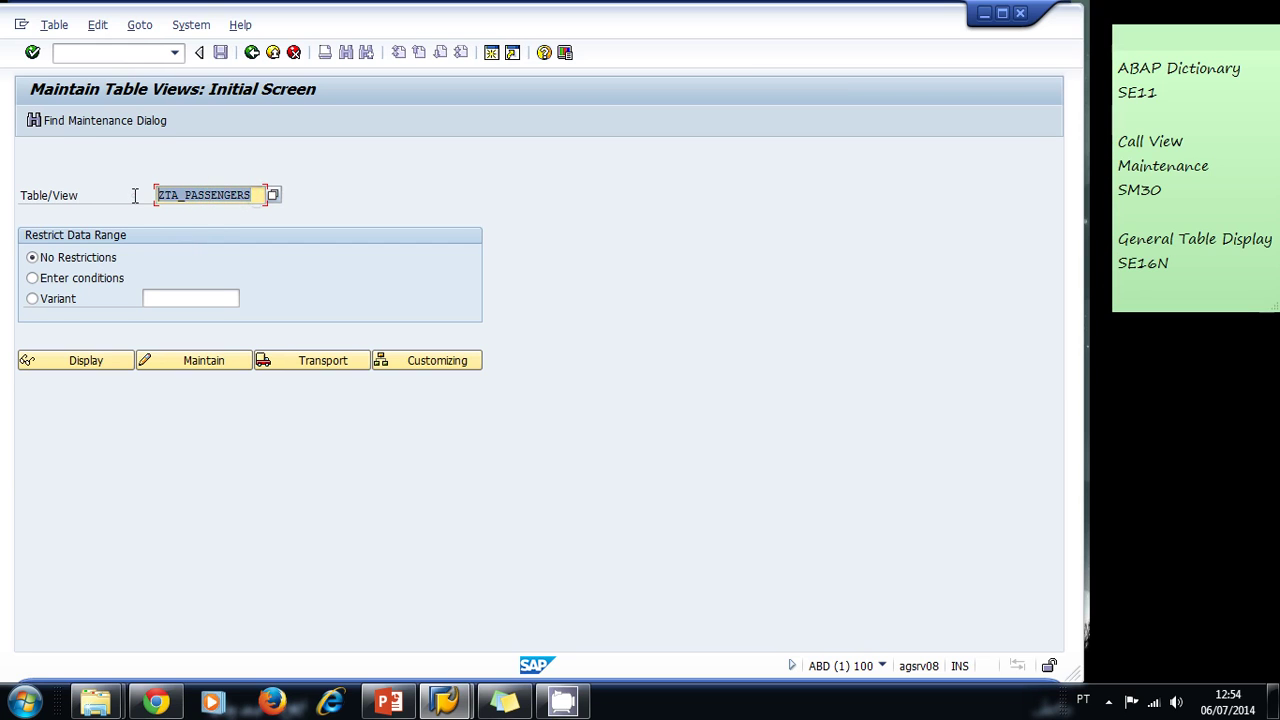
click(168, 367)
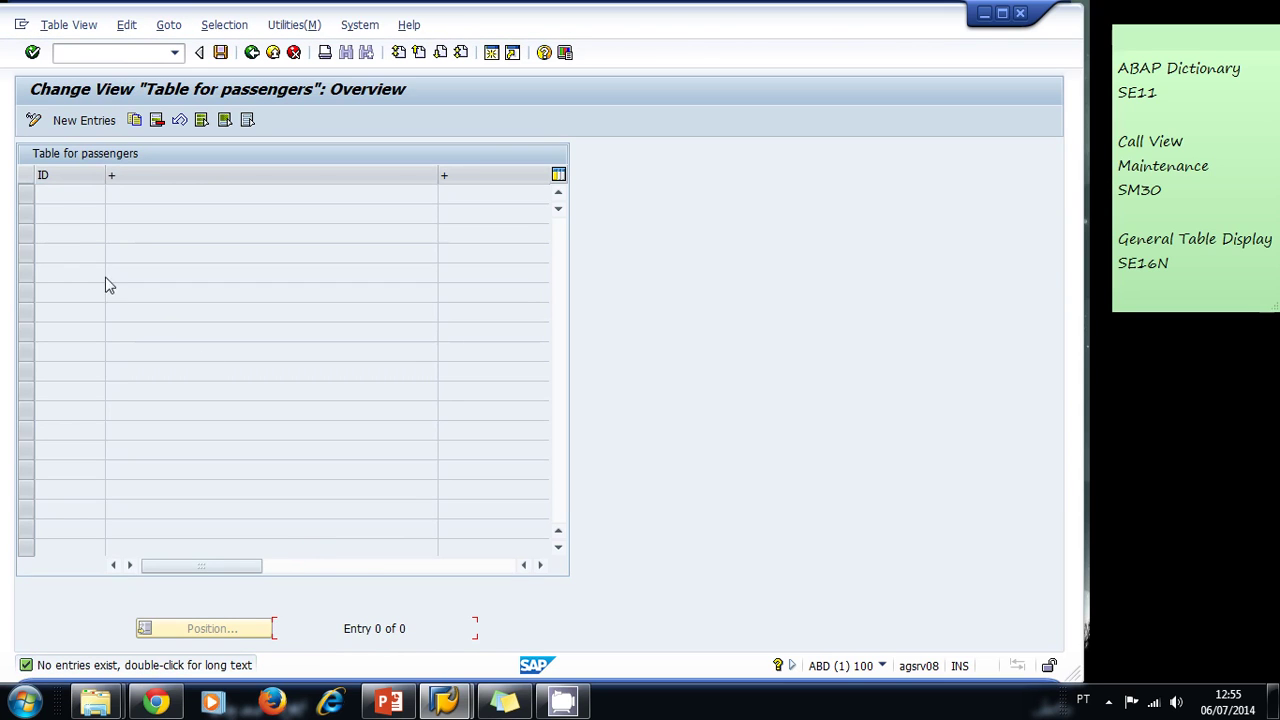
- Add a new entry with ID 1 in the first row and narrow the grid's second column
click(85, 120)
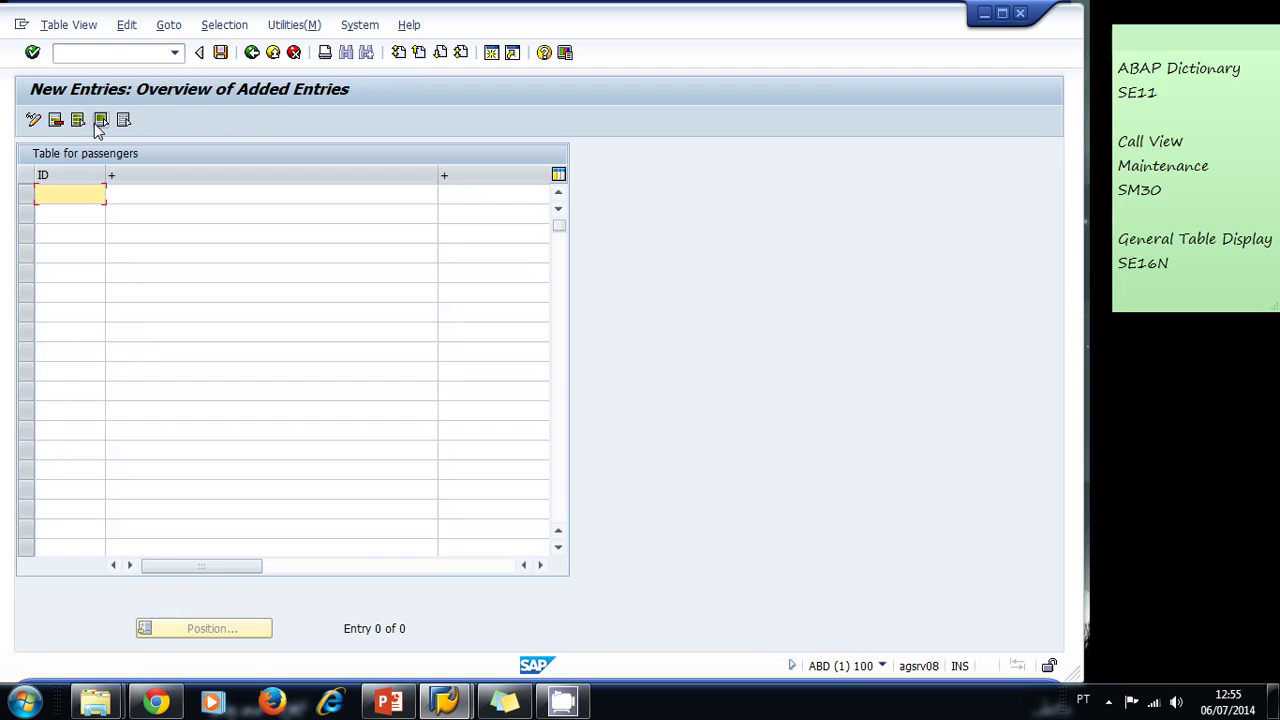
click(73, 192)
click(139, 191)
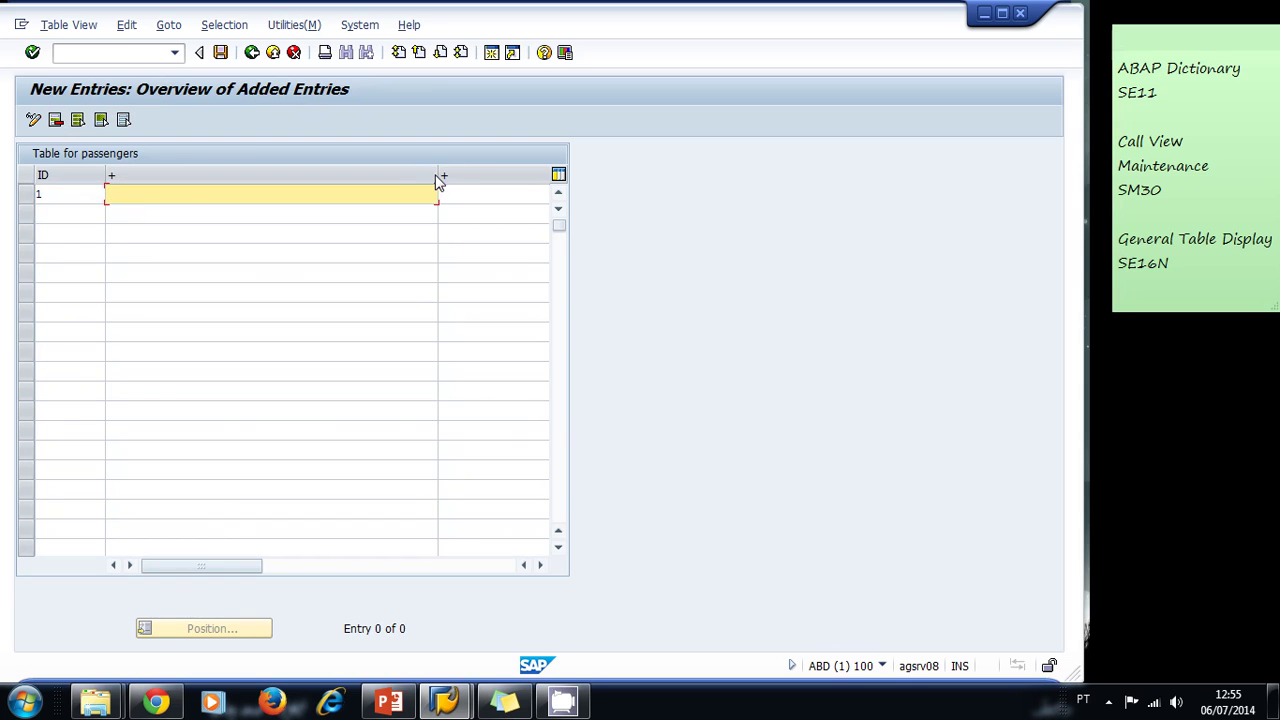
drag(437, 175, 215, 172)
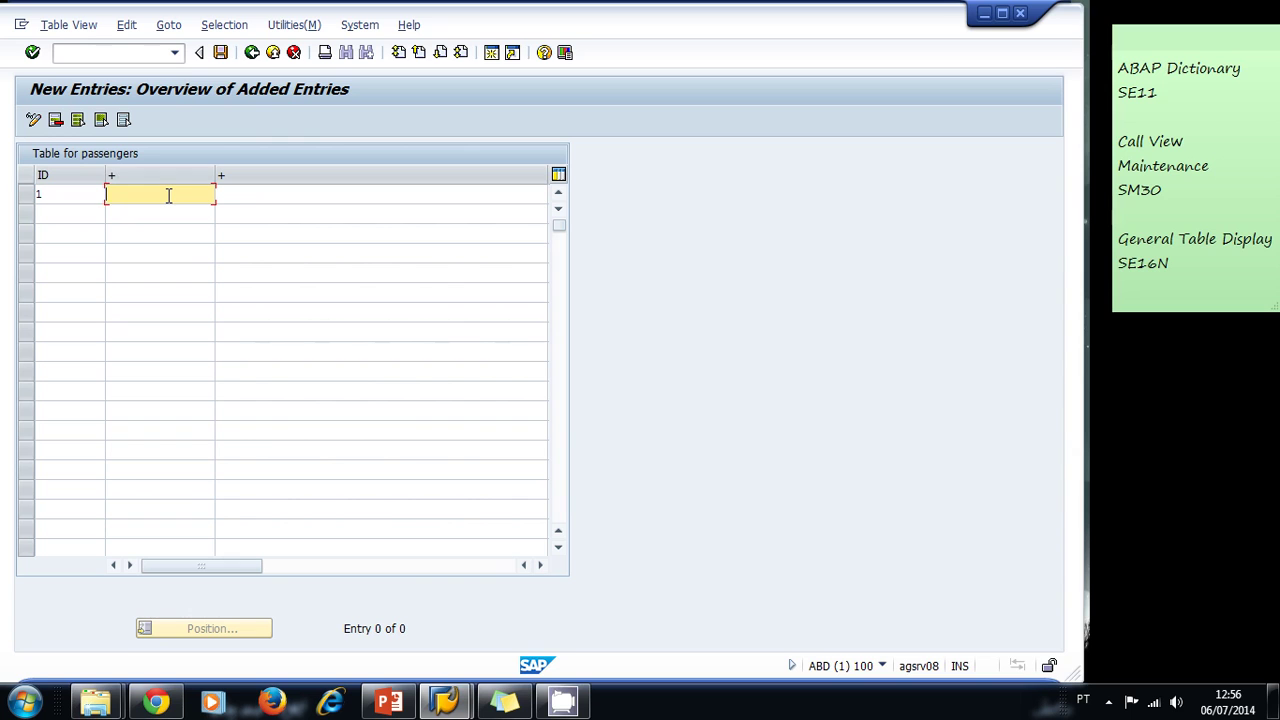
- Discard the unsaved entry, return to the user menu and open SE11
click(251, 52)
click(251, 52)
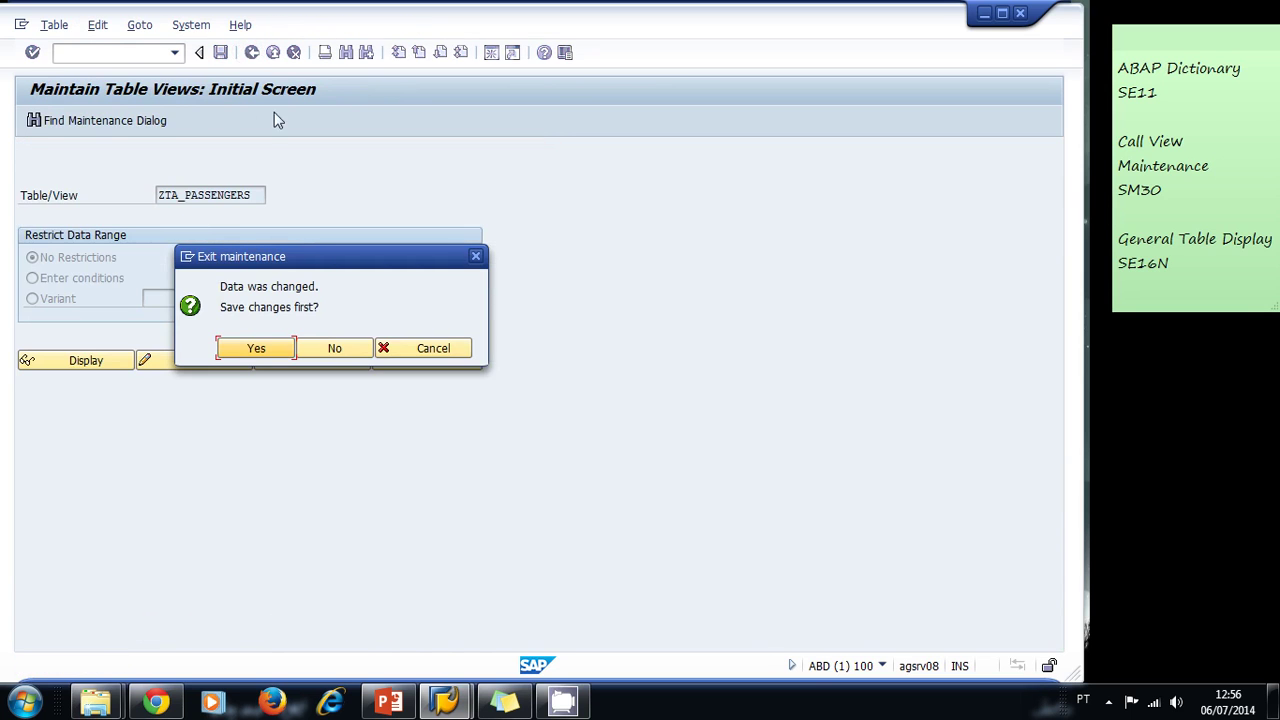
click(320, 350)
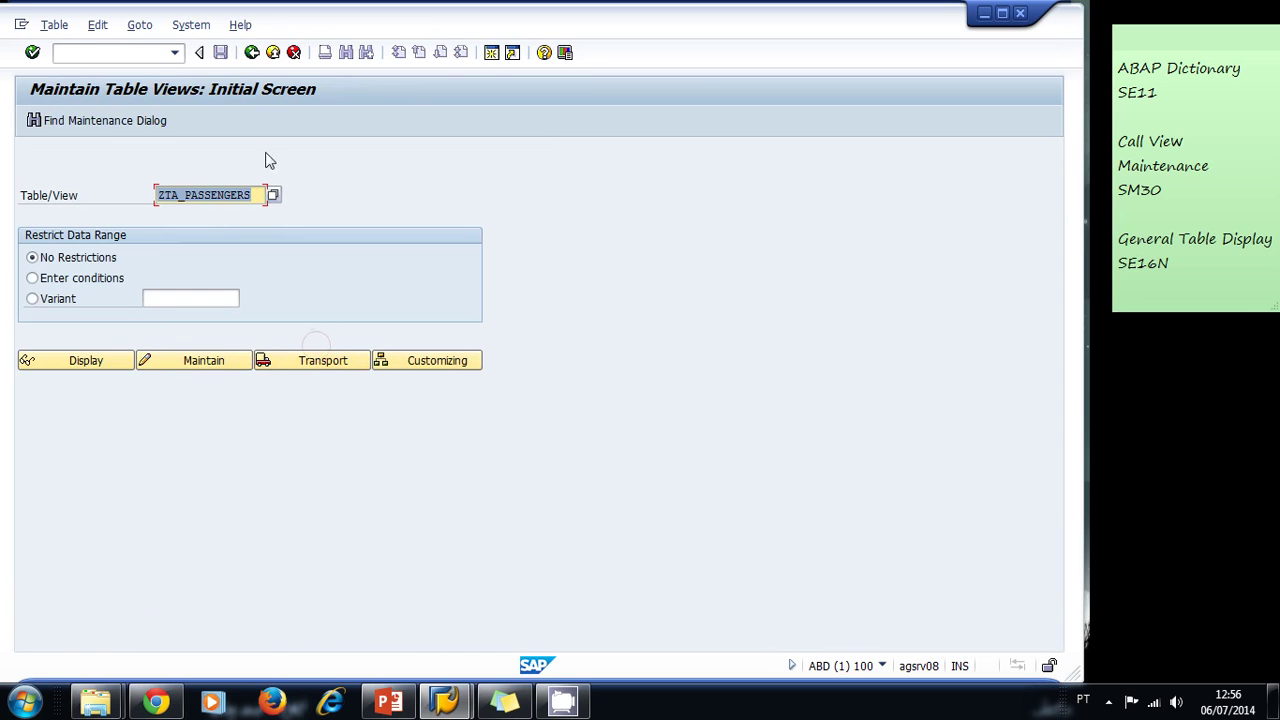
click(251, 52)
click(138, 53)
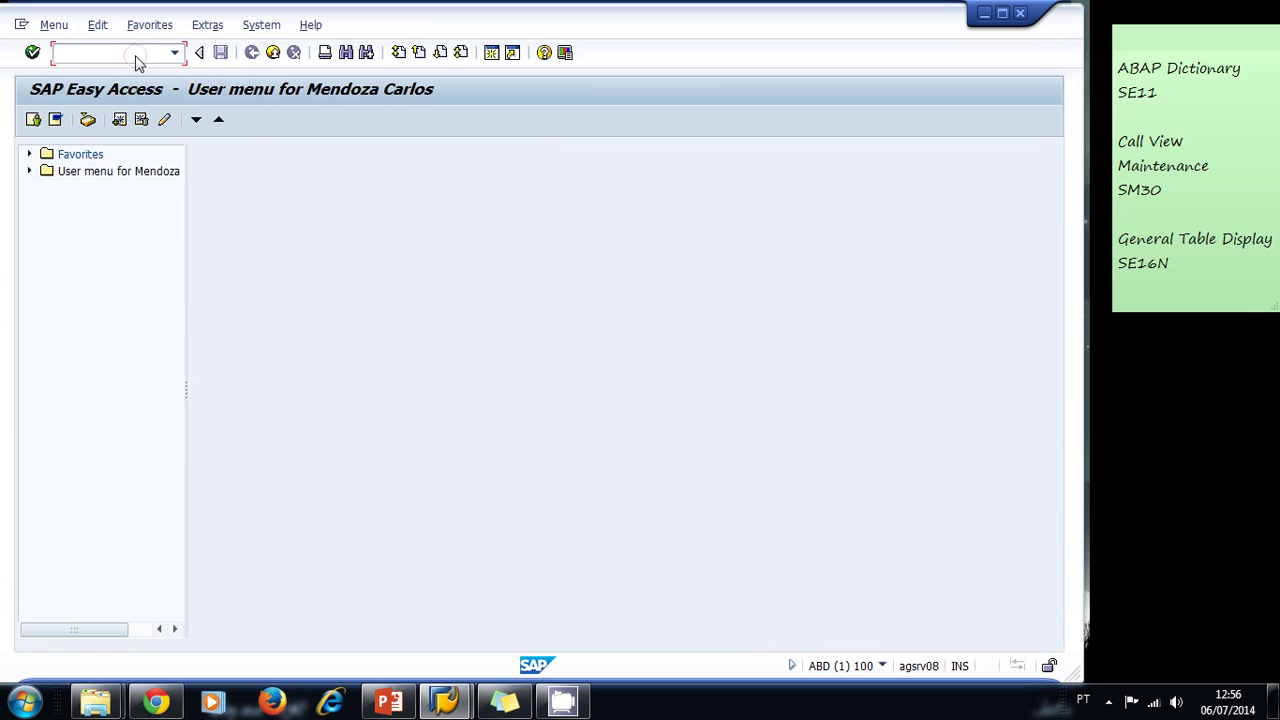
text(se11)
key(Return)
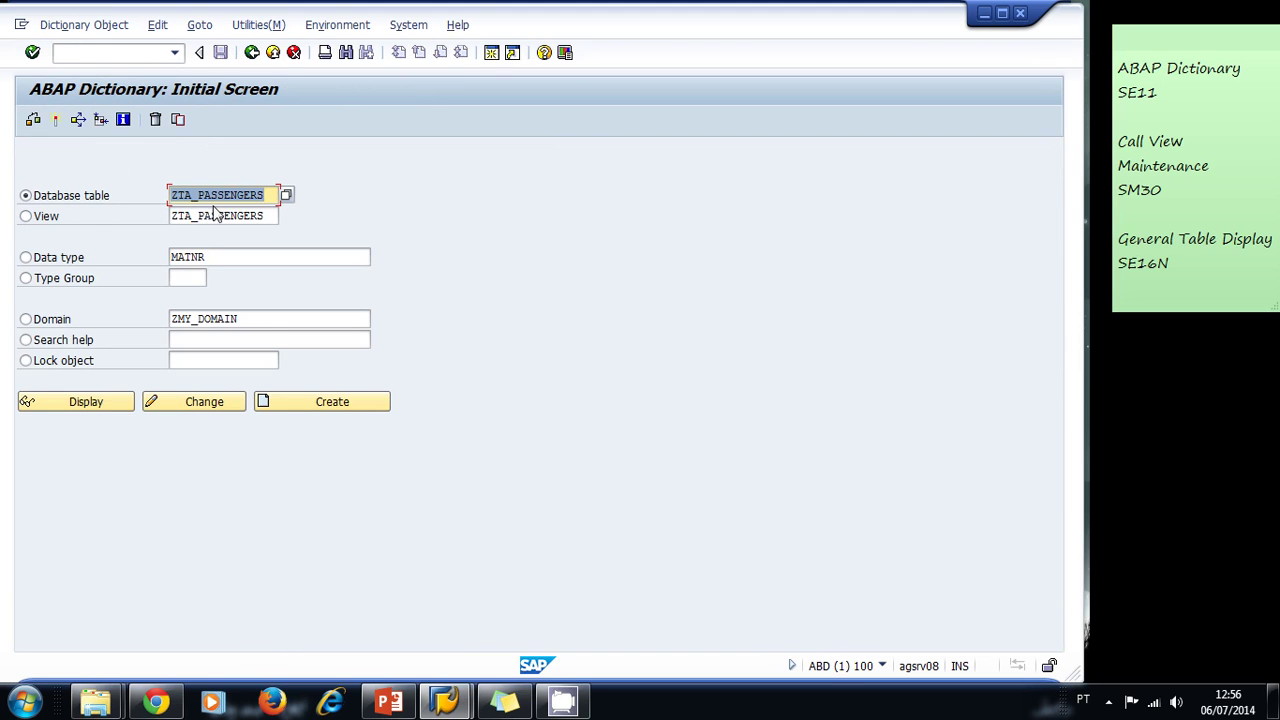
- In ZTA_PASSENGERS, replace CHAR50 with zde_name for NAME and zde_lastname for LAST_NAME
click(161, 404)
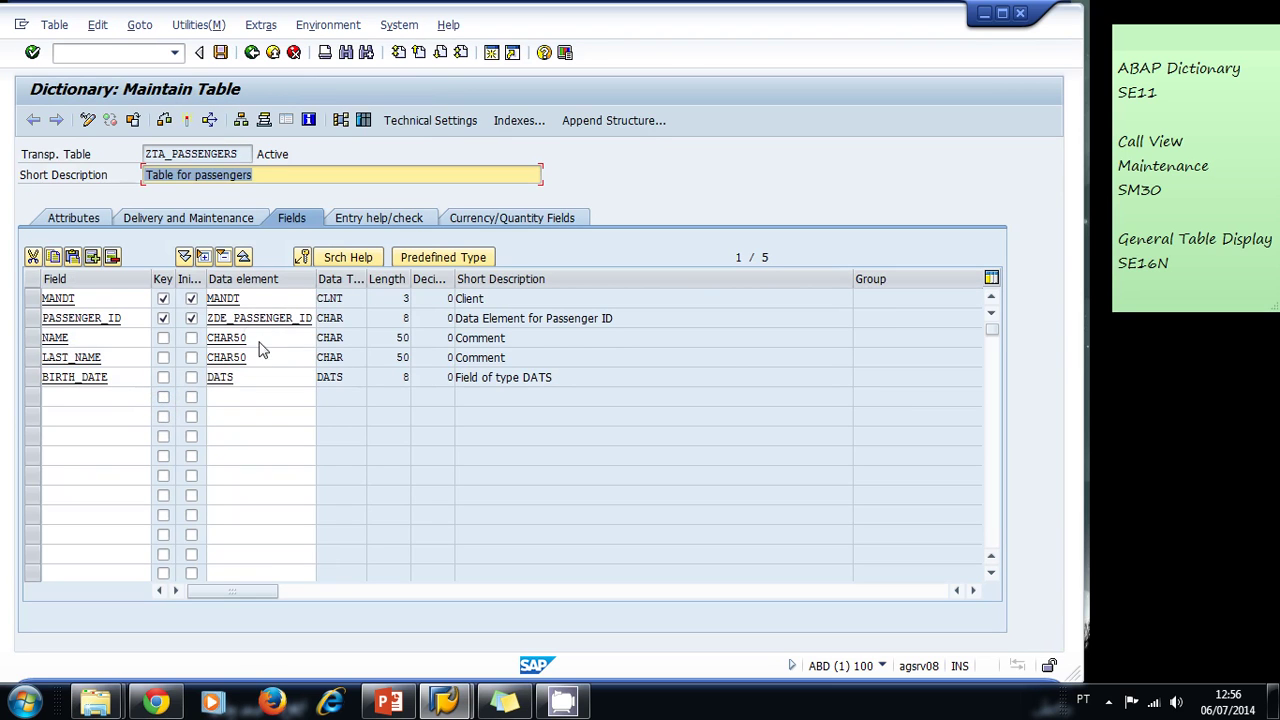
click(258, 337)
drag(258, 337, 180, 338)
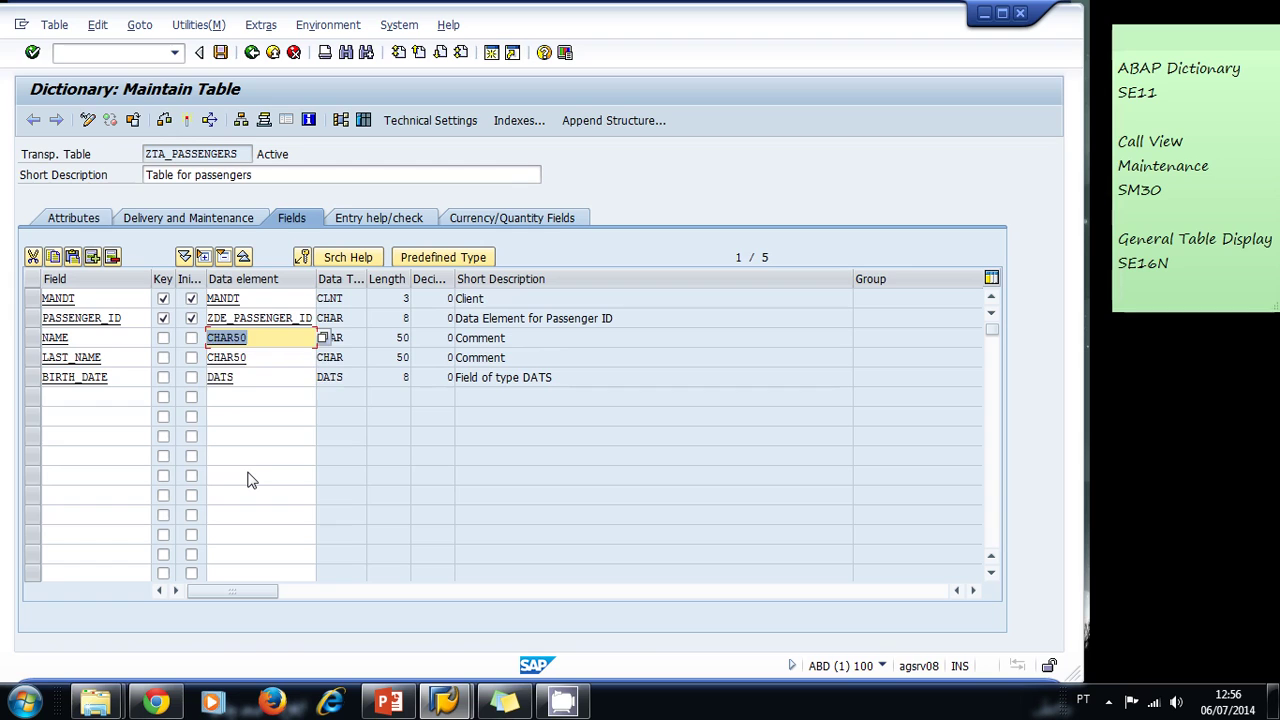
text(zde_)
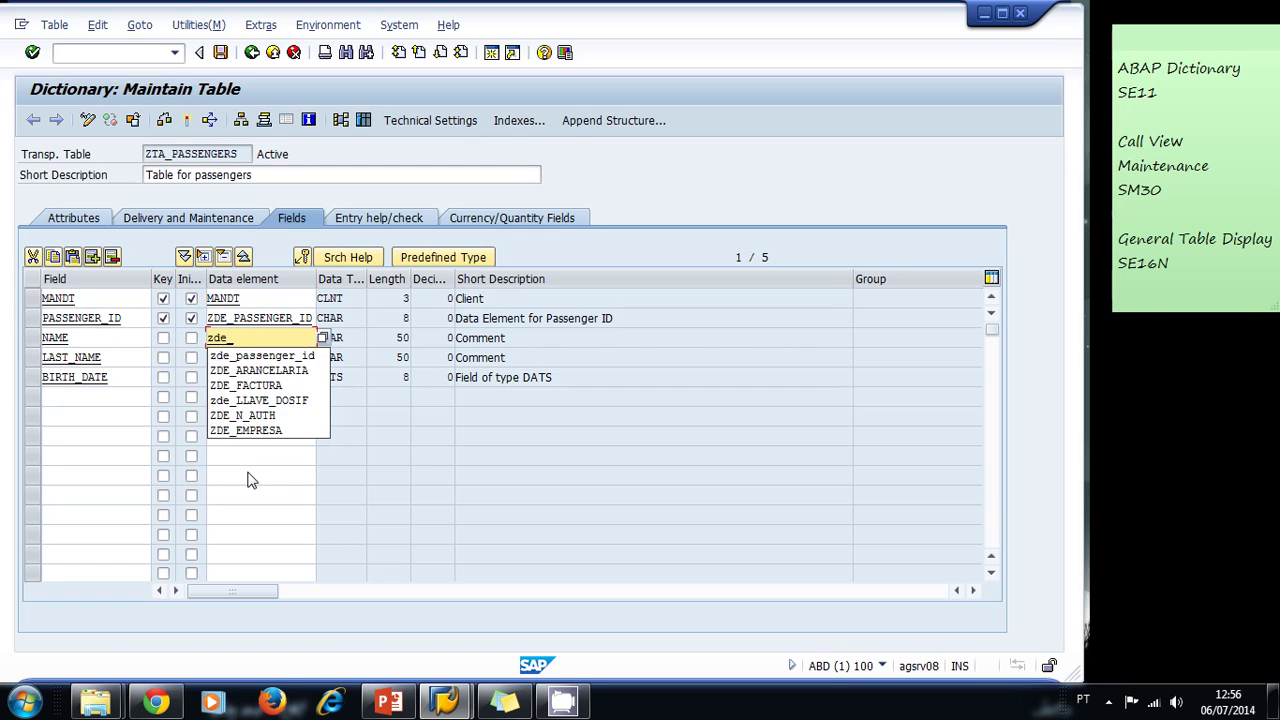
text(name)
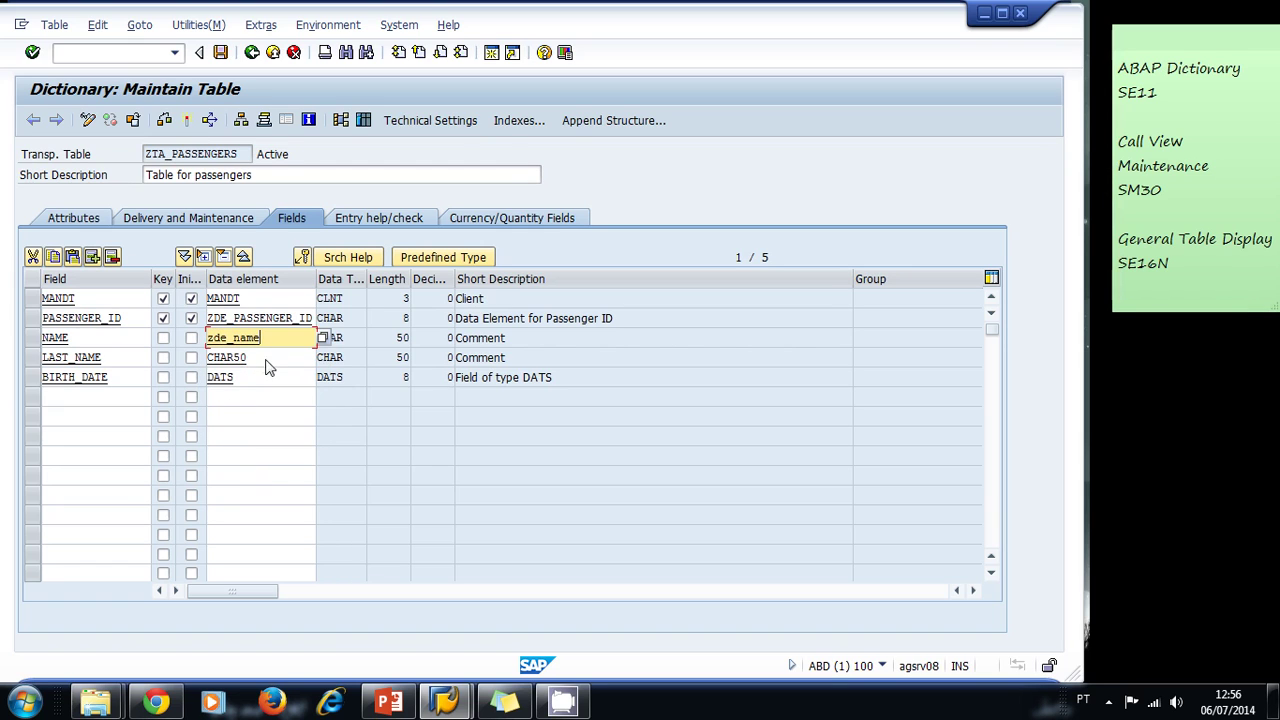
drag(262, 357, 193, 362)
text(zde)
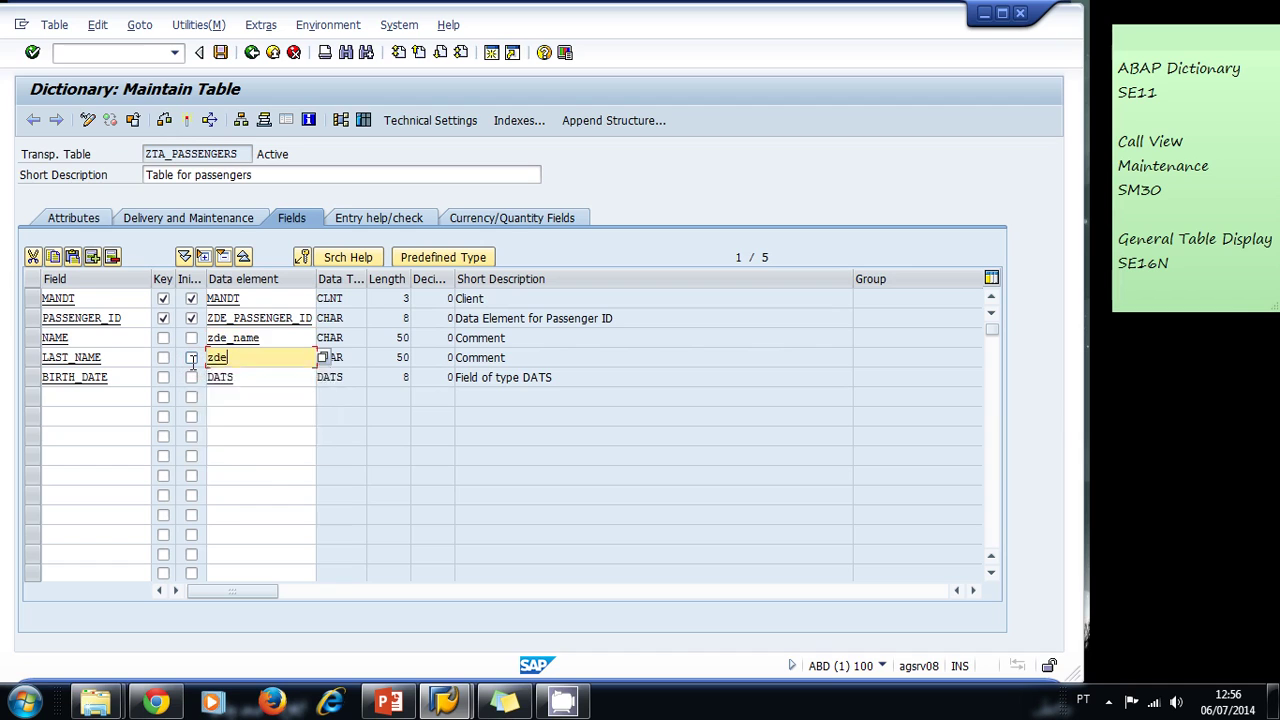
text(_lastname)
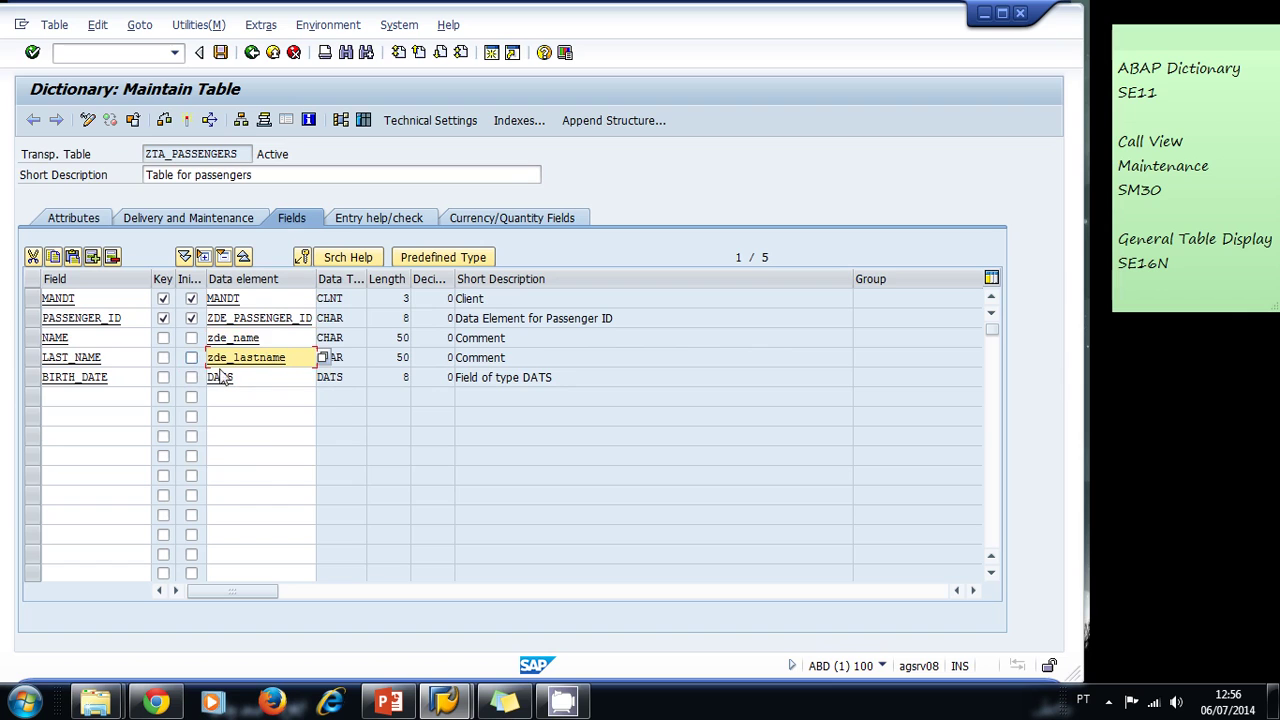
- Save the table and create data element ZDE_NAME with short description 'name'
double_click(255, 337)
click(264, 381)
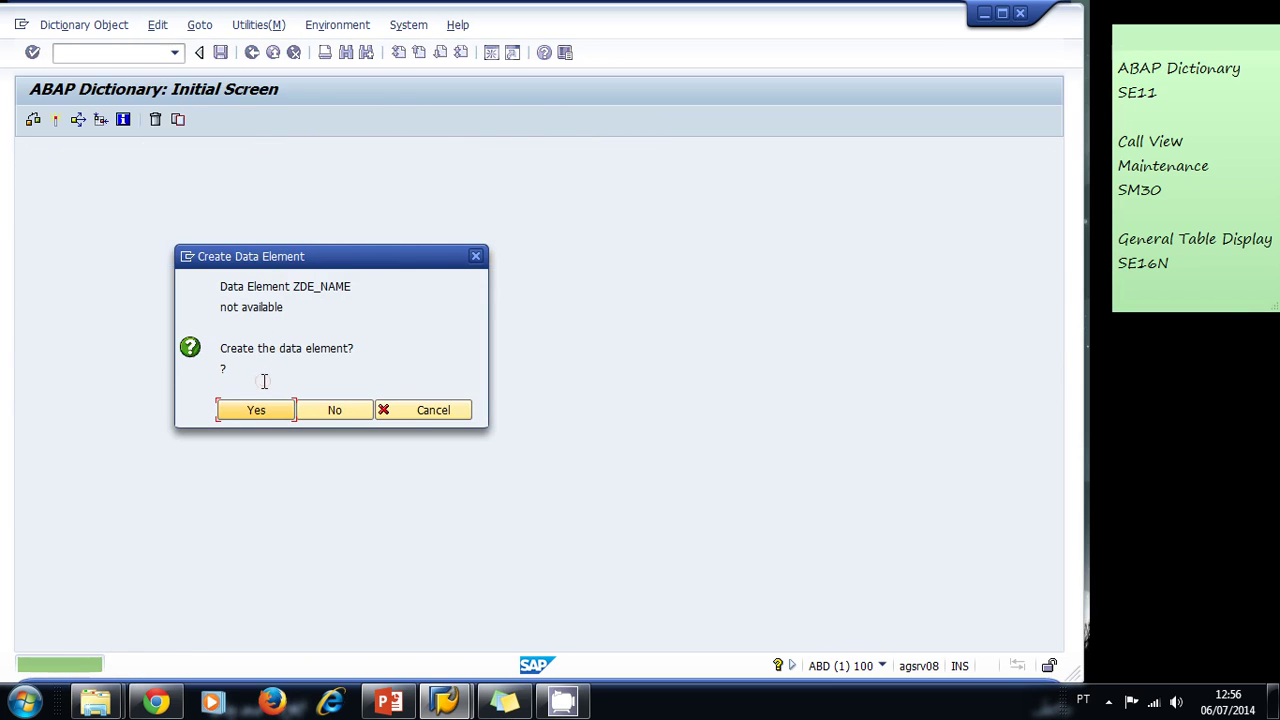
click(252, 411)
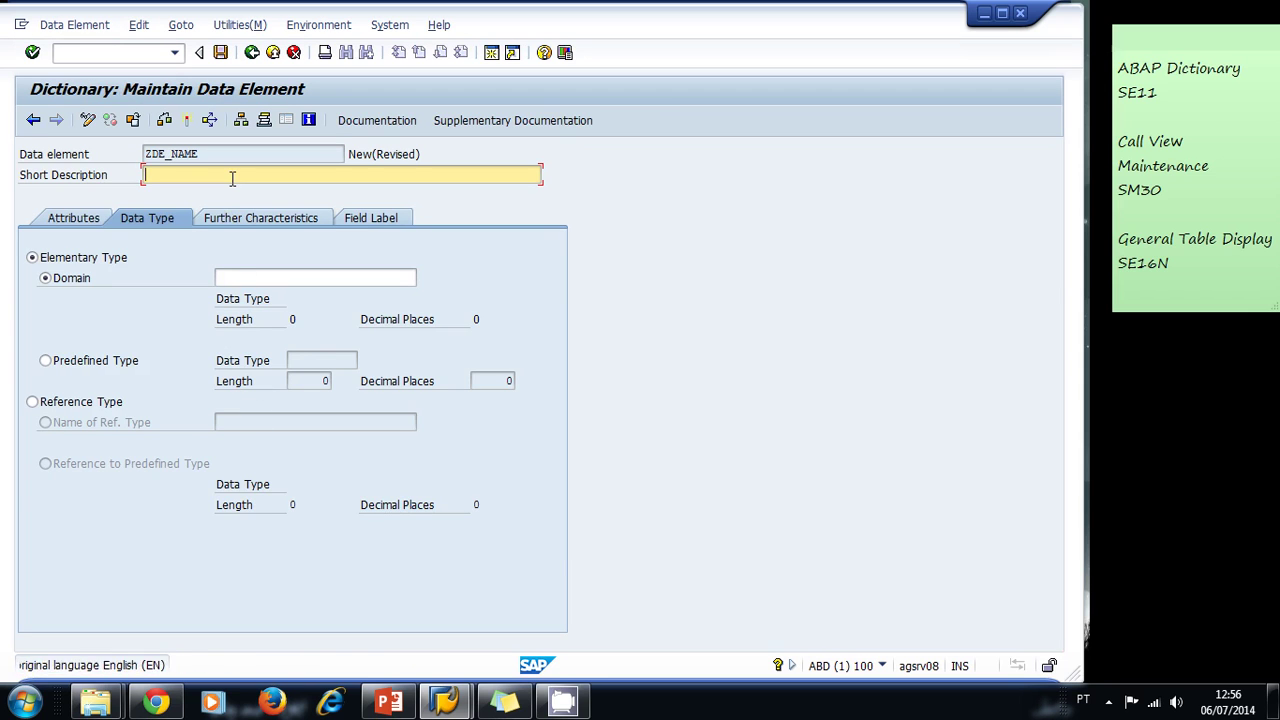
text(name)
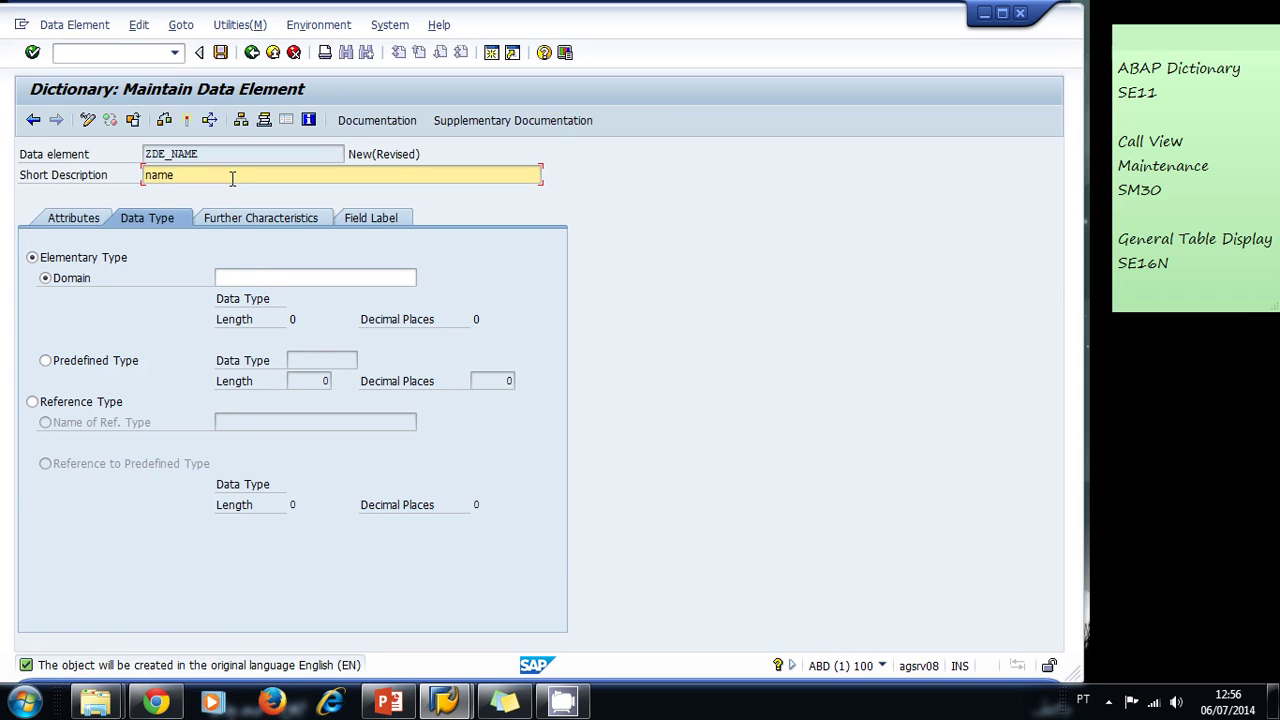
- Give ZDE_NAME predefined type CHAR with length 50
click(253, 277)
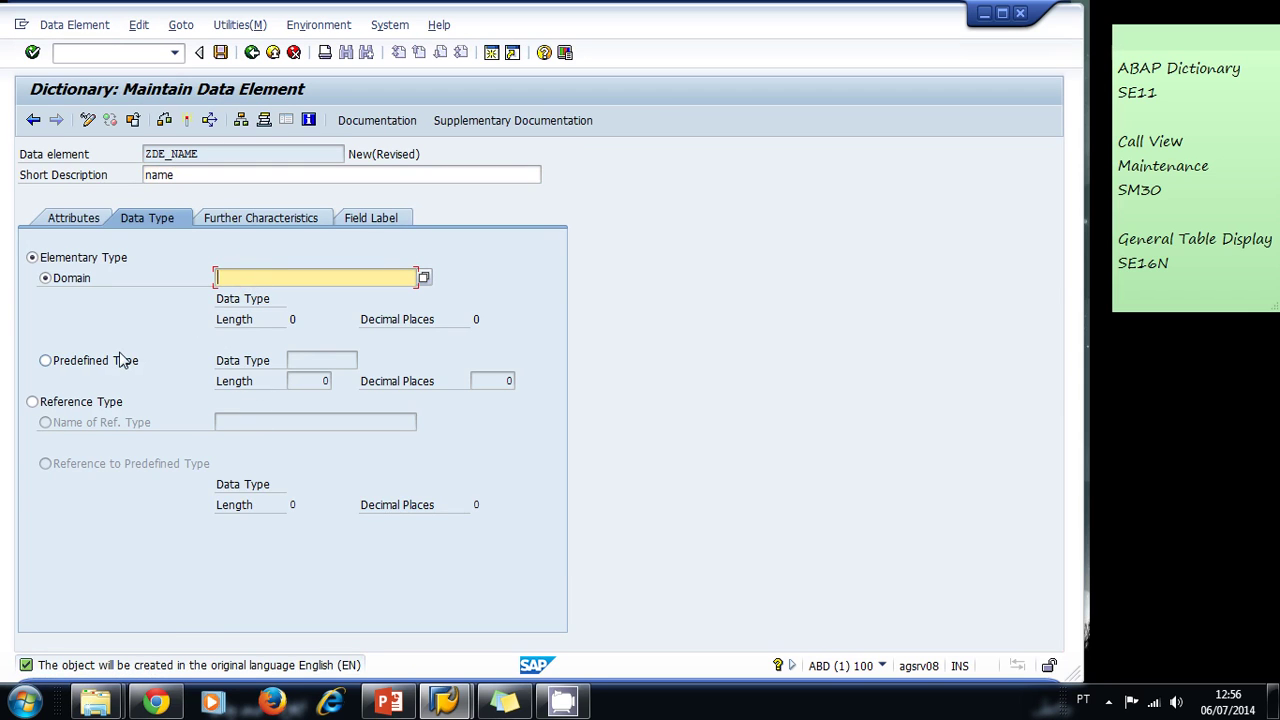
click(84, 369)
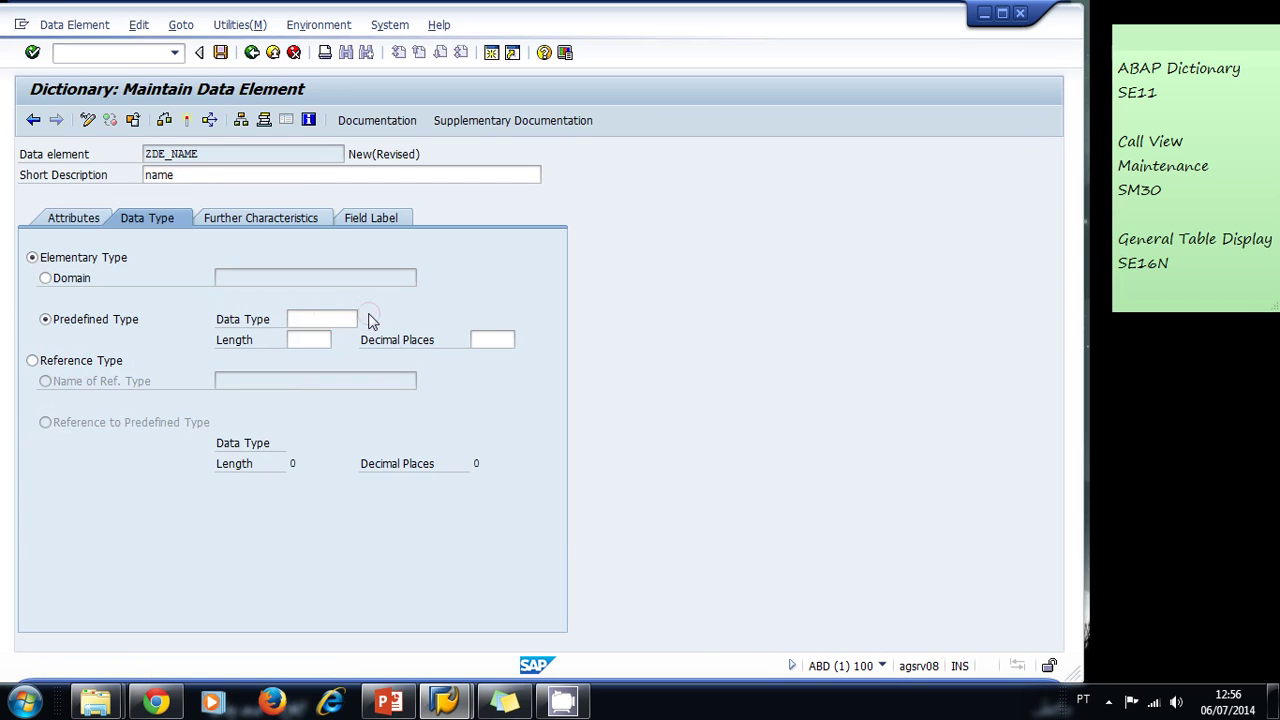
click(369, 321)
click(326, 329)
double_click(326, 328)
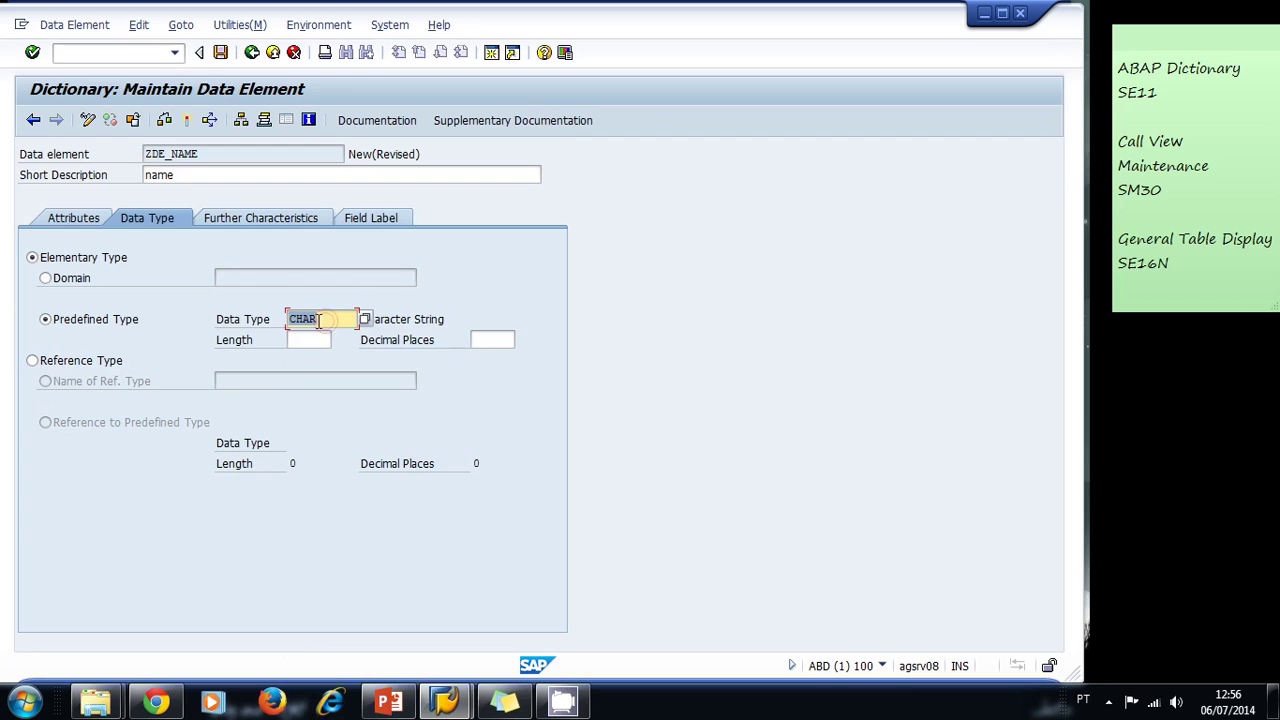
click(313, 339)
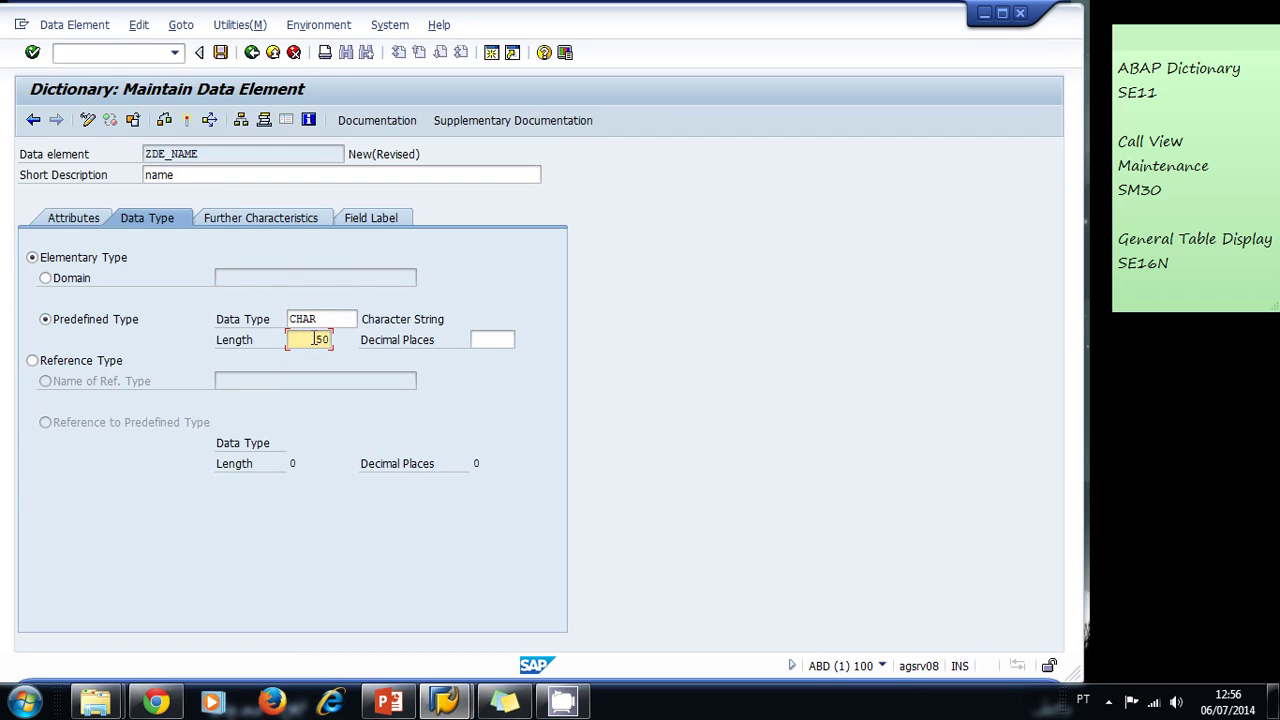
- Set the field label lengths to 10, 20, 30 and 40
click(257, 216)
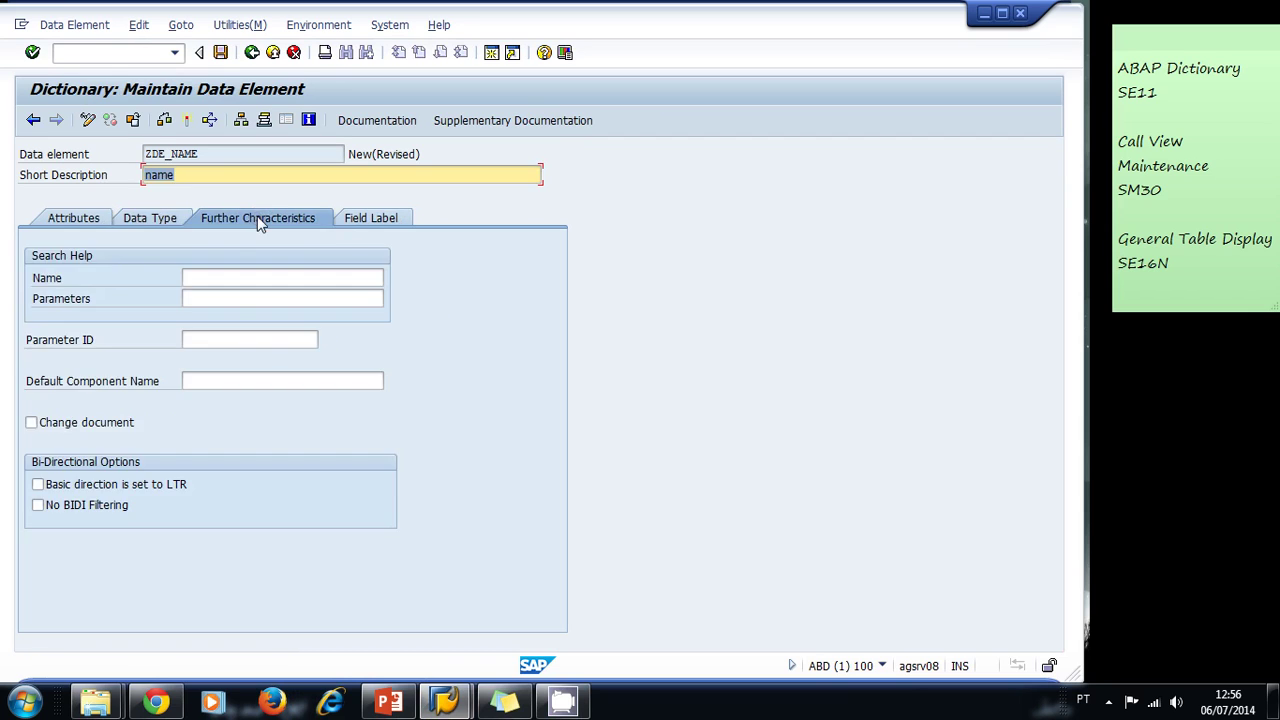
click(379, 226)
click(151, 279)
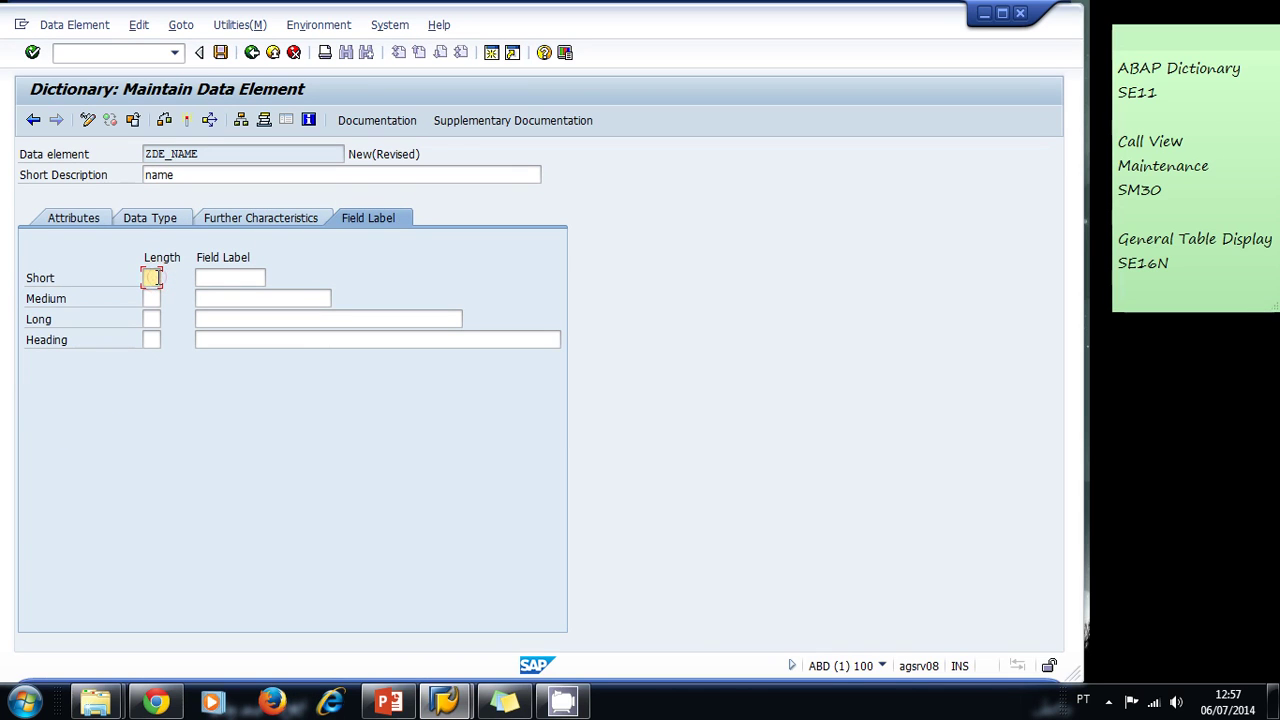
text(10)
click(150, 298)
text(20)
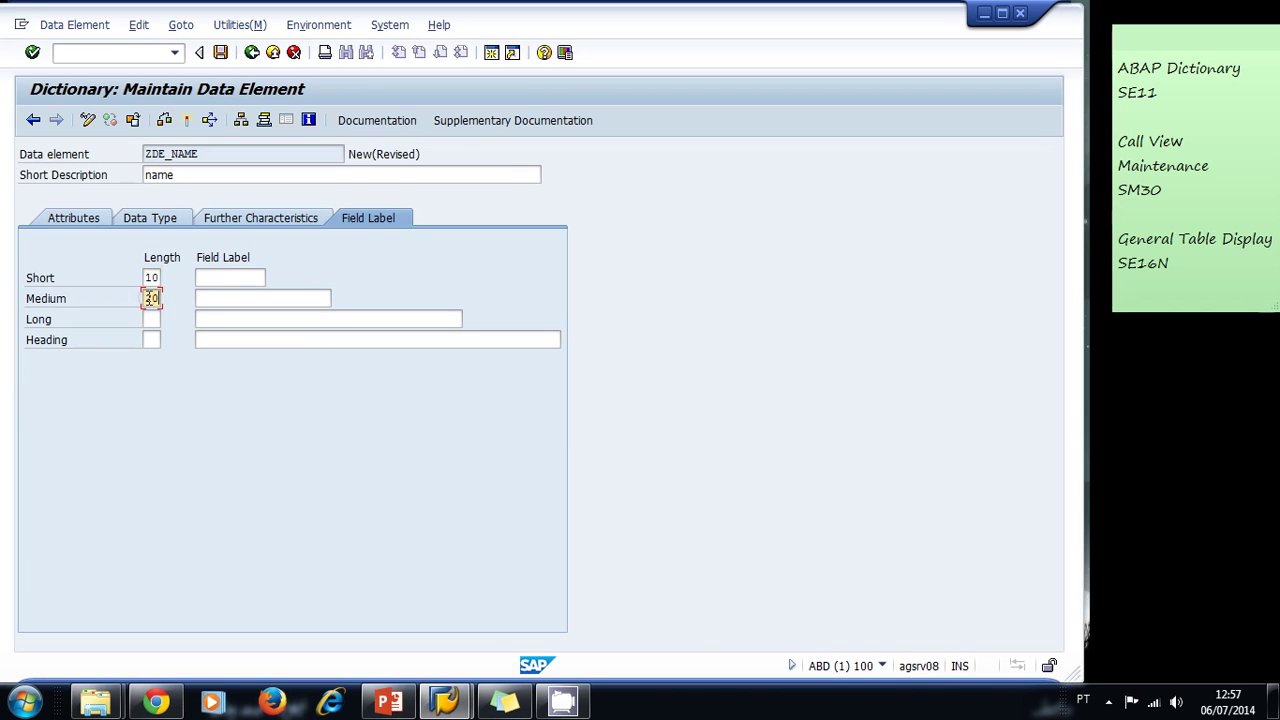
click(150, 320)
click(150, 340)
text(40)
- Enter 'Name' as the short, medium, long and heading field labels
click(210, 280)
text(Nam)
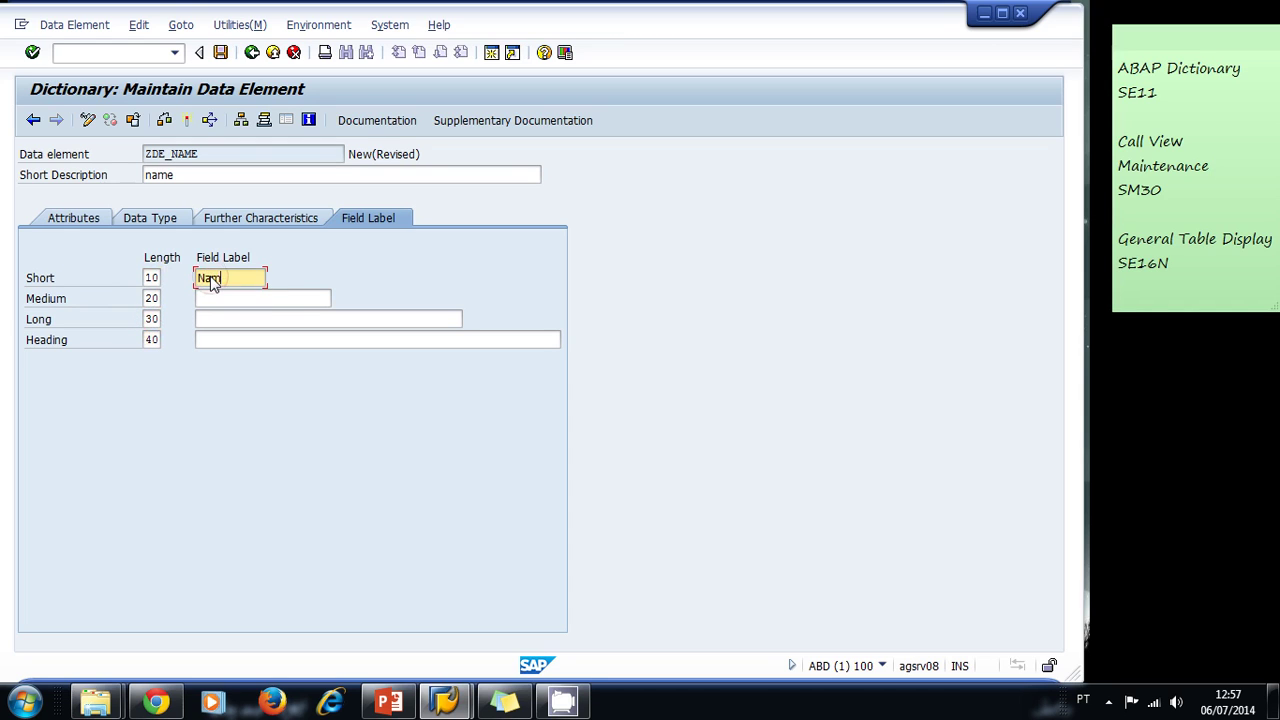
text(e)
key(Tab)
key(BackSpace)
key(BackSpace)
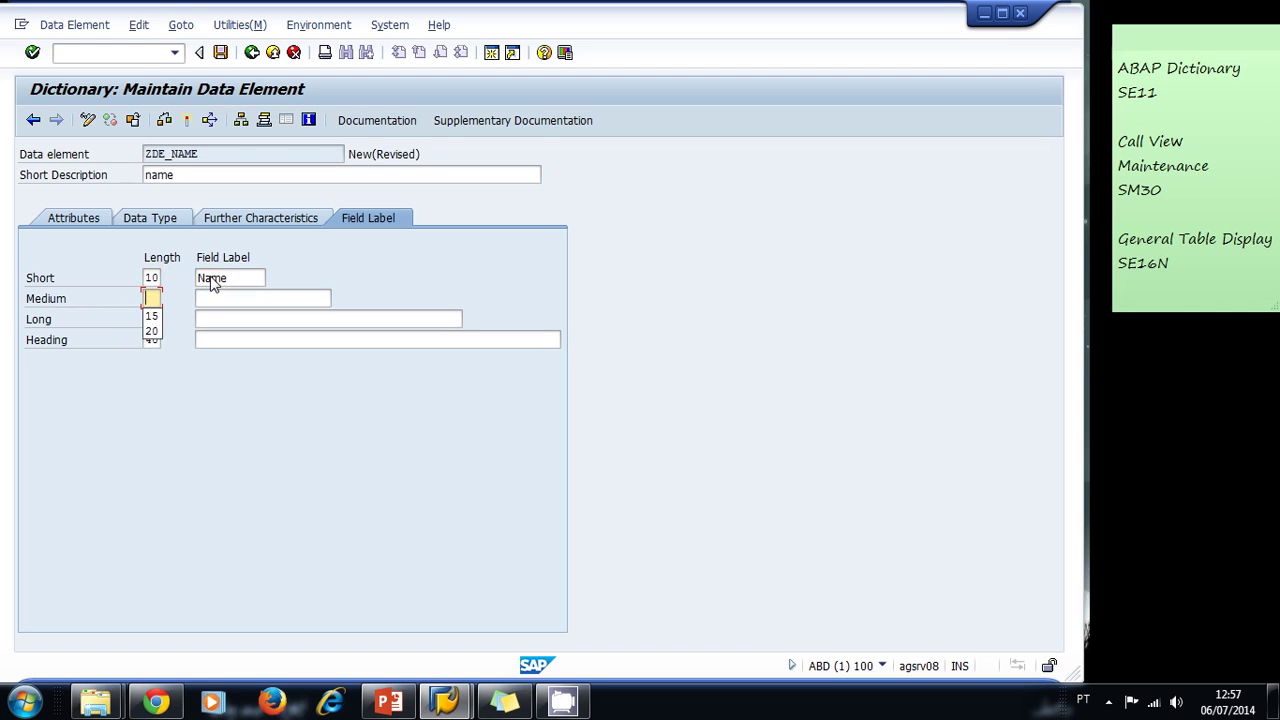
text(20)
key(Tab)
text(Name)
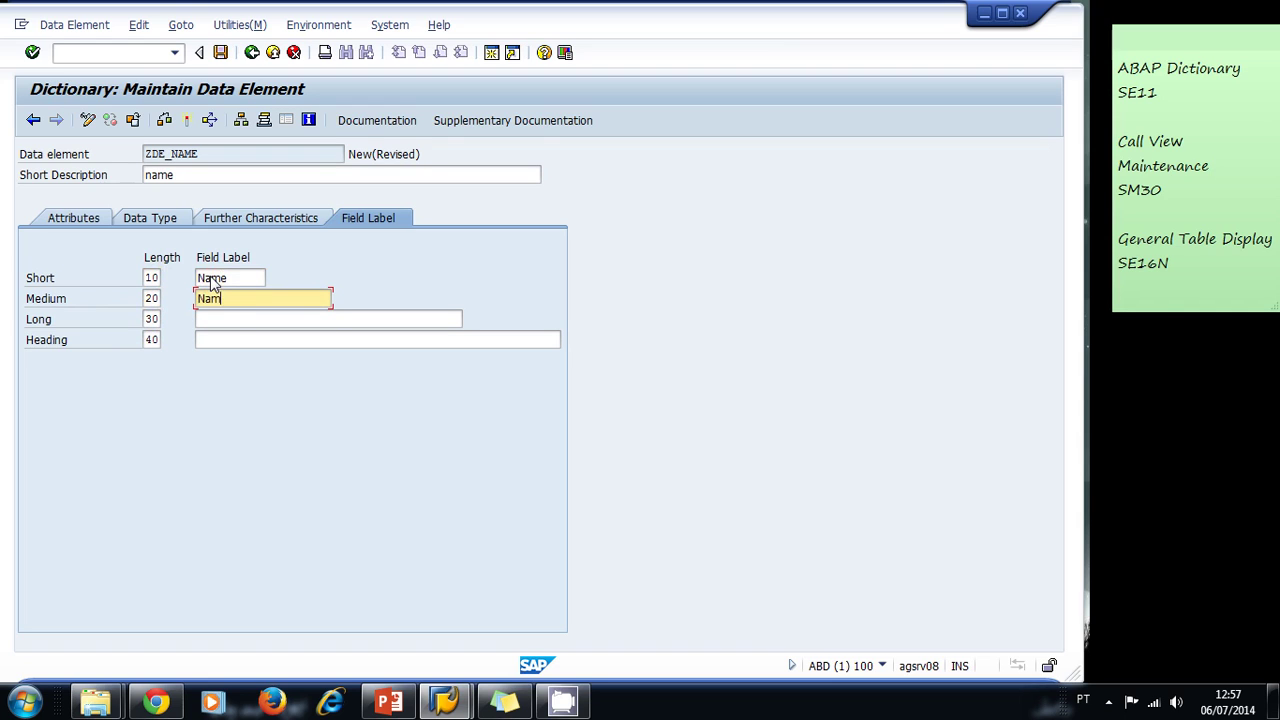
click(240, 318)
text(Name)
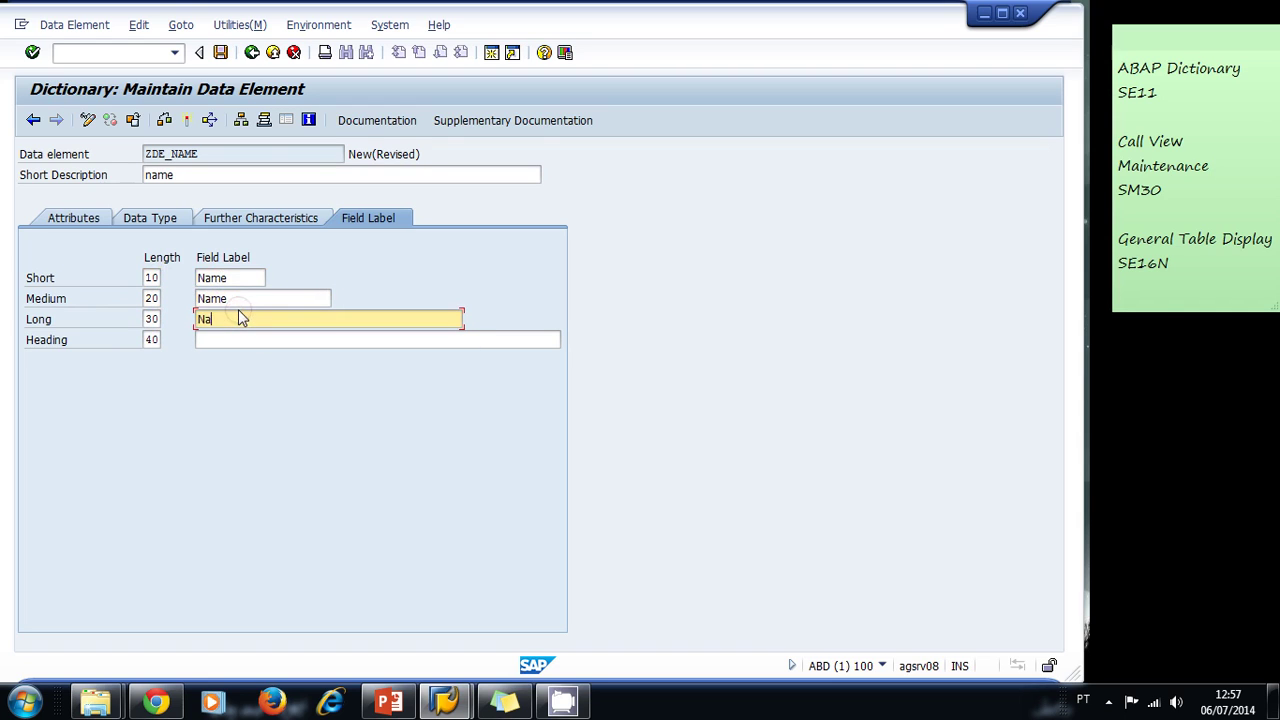
click(231, 339)
text(Name)
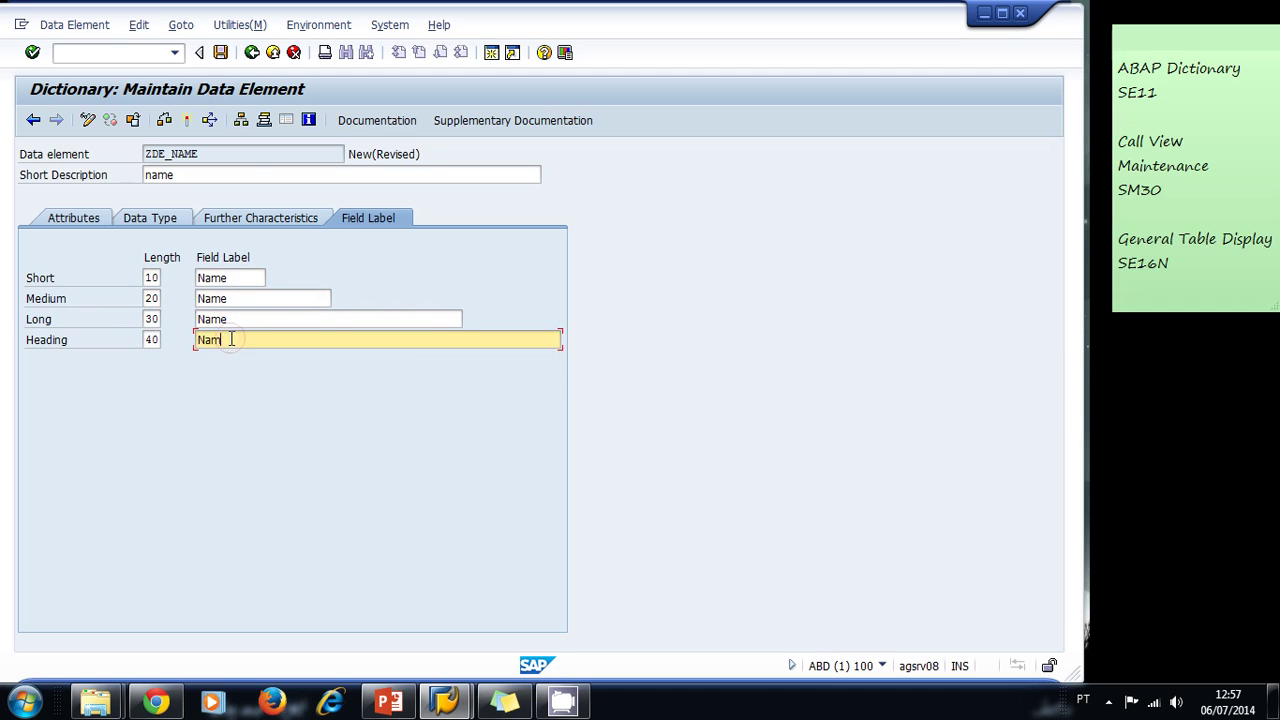
- Activate ZDE_NAME, saving it to the package under the workbench request with inactive objects
click(189, 120)
click(298, 421)
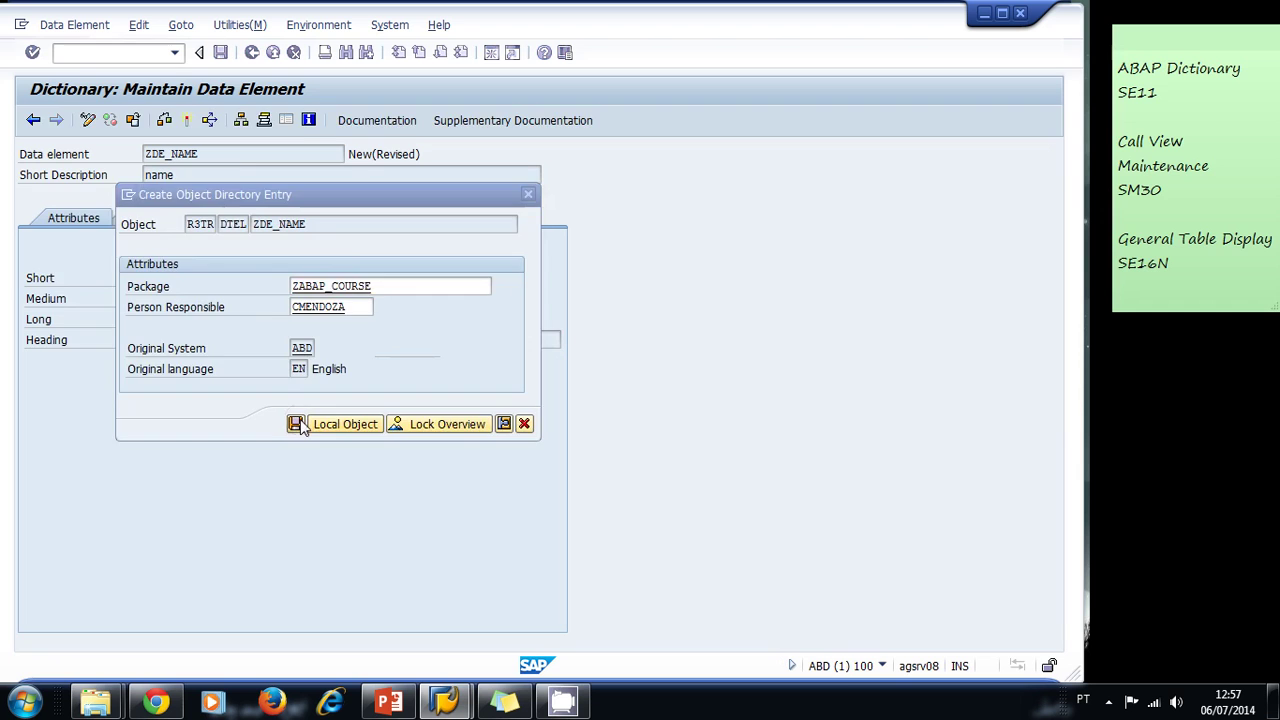
click(299, 321)
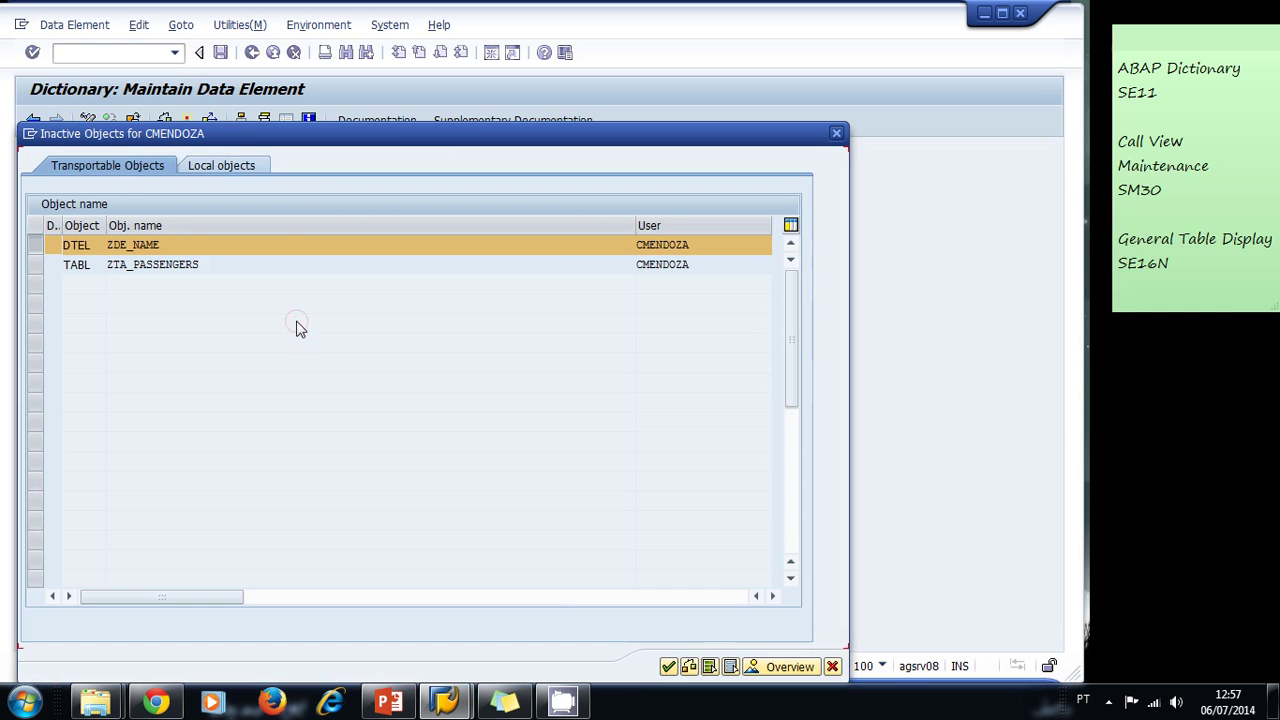
click(668, 666)
- From the ZTA_PASSENGERS field list, create the new data element ZDE_LASTNAME
click(252, 52)
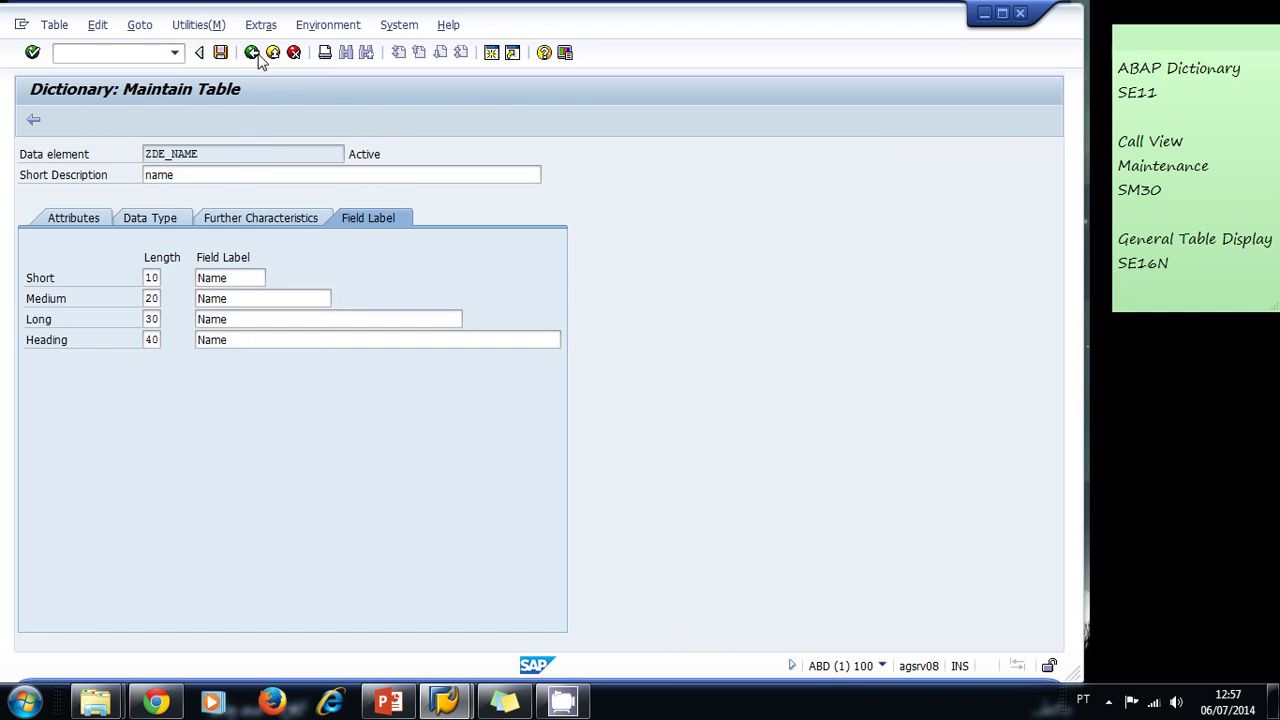
click(296, 357)
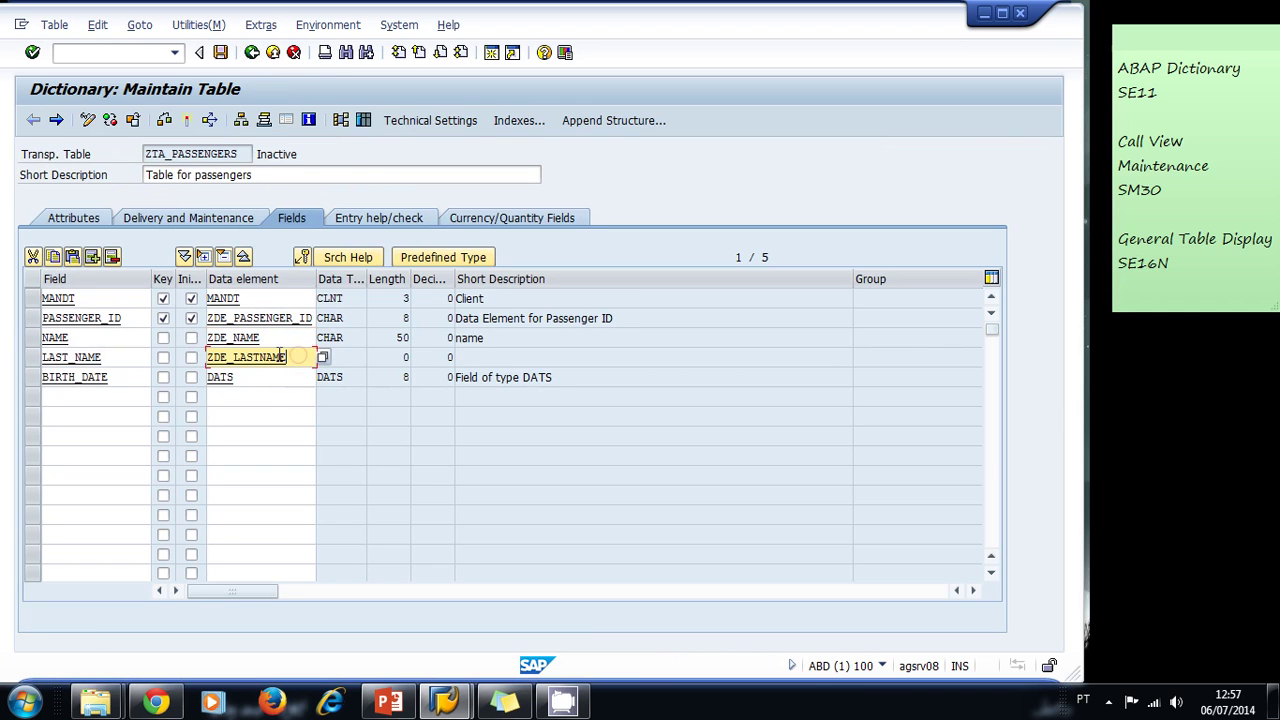
click(255, 357)
double_click(255, 357)
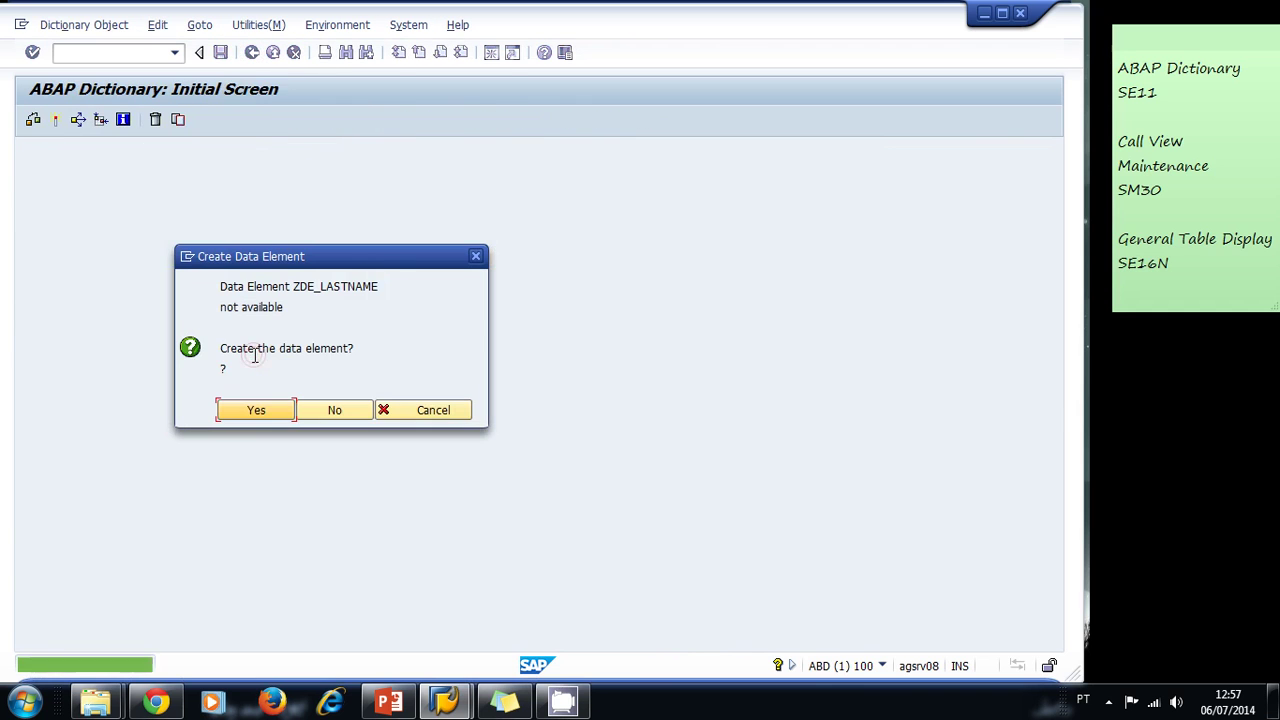
click(248, 412)
- Base ZDE_LASTNAME on predefined type CHAR and validate the type and length
text(Las Name)
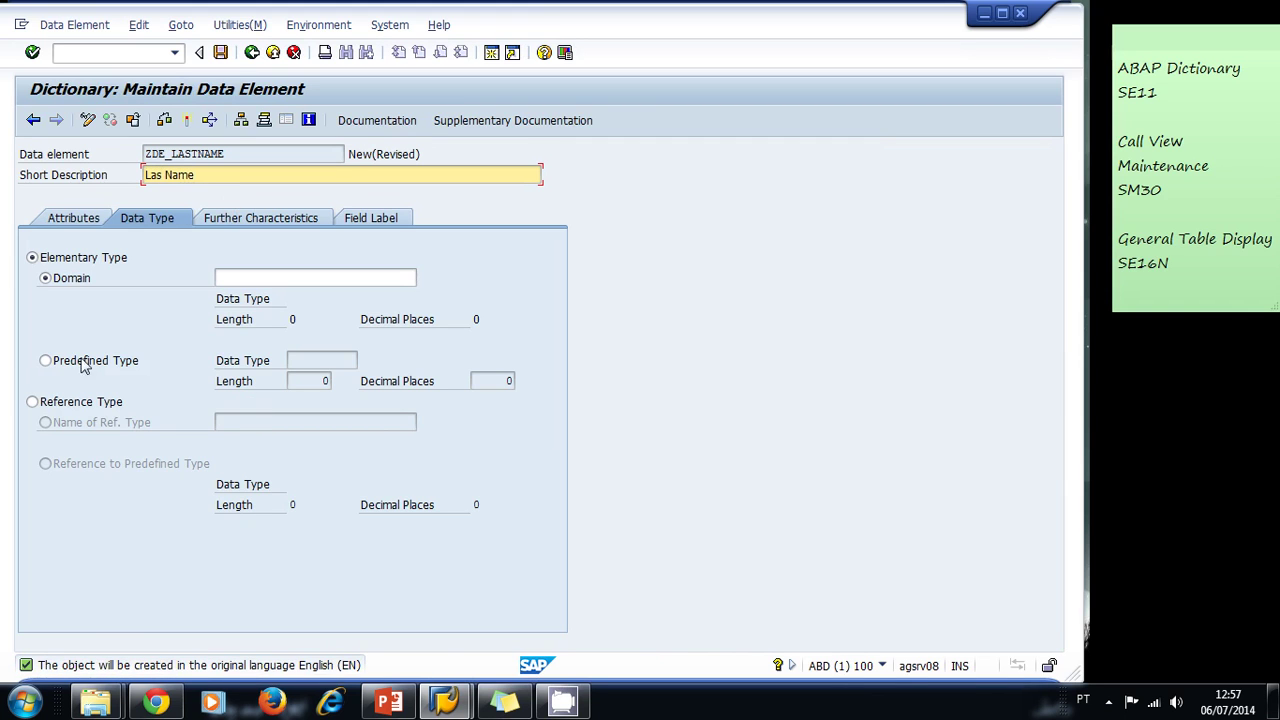
click(48, 361)
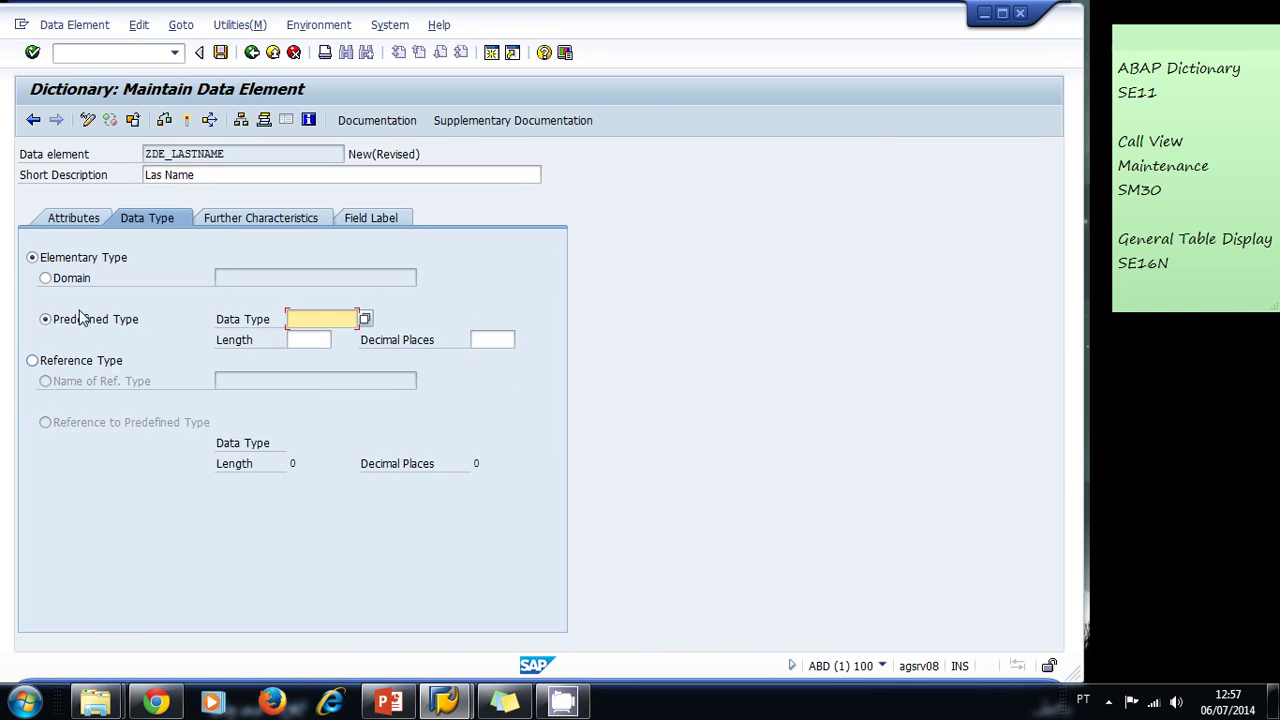
click(326, 320)
text(char)
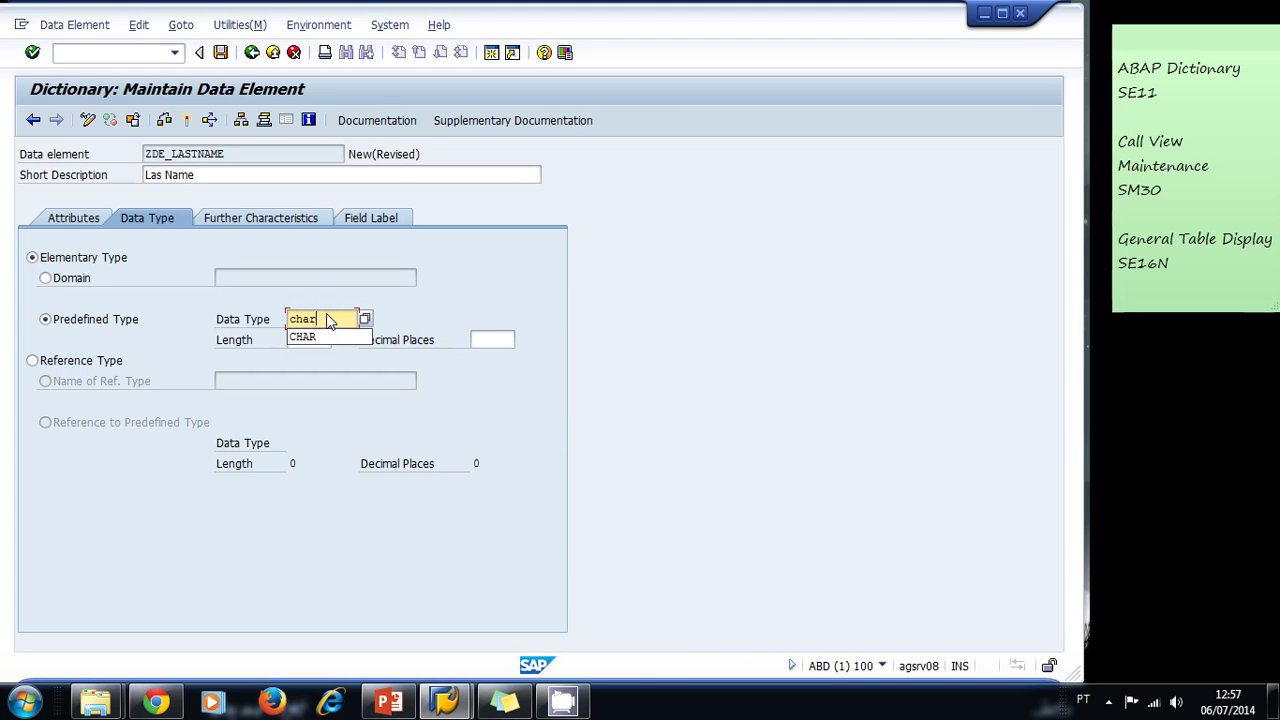
click(302, 337)
click(308, 340)
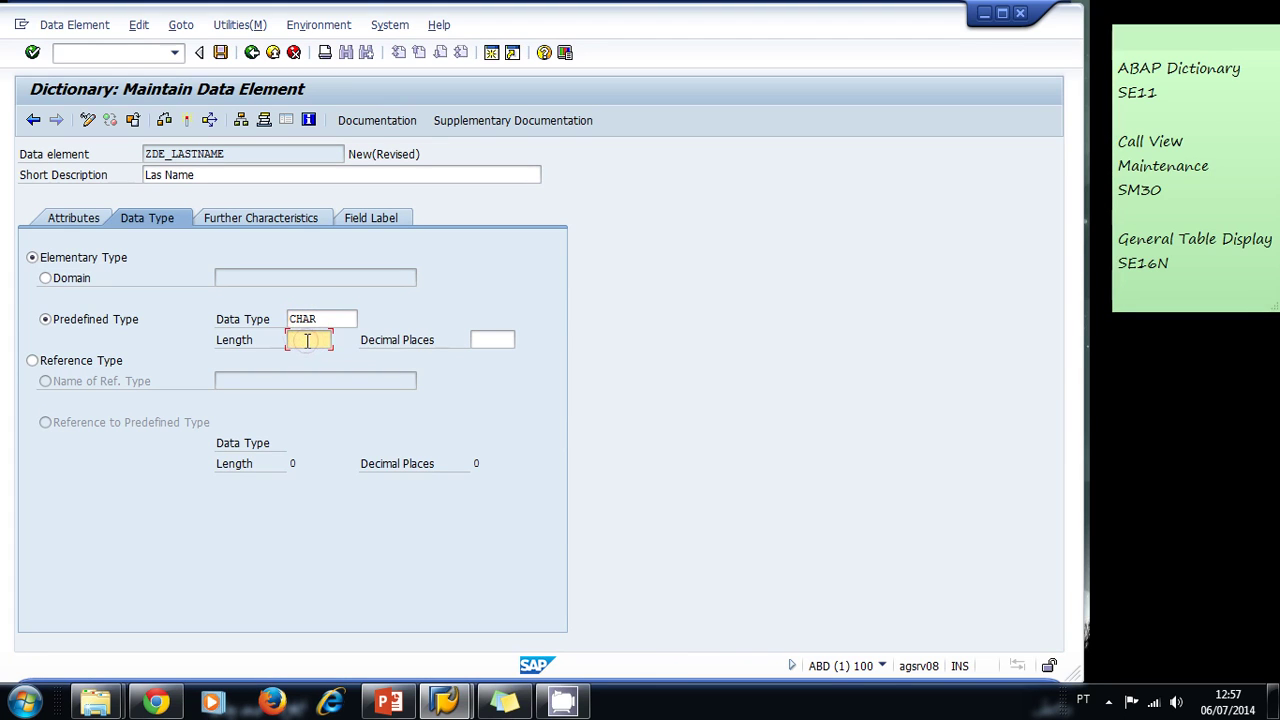
key(Return)
- Set the field label lengths to 10, 20, 30 and 40
click(263, 220)
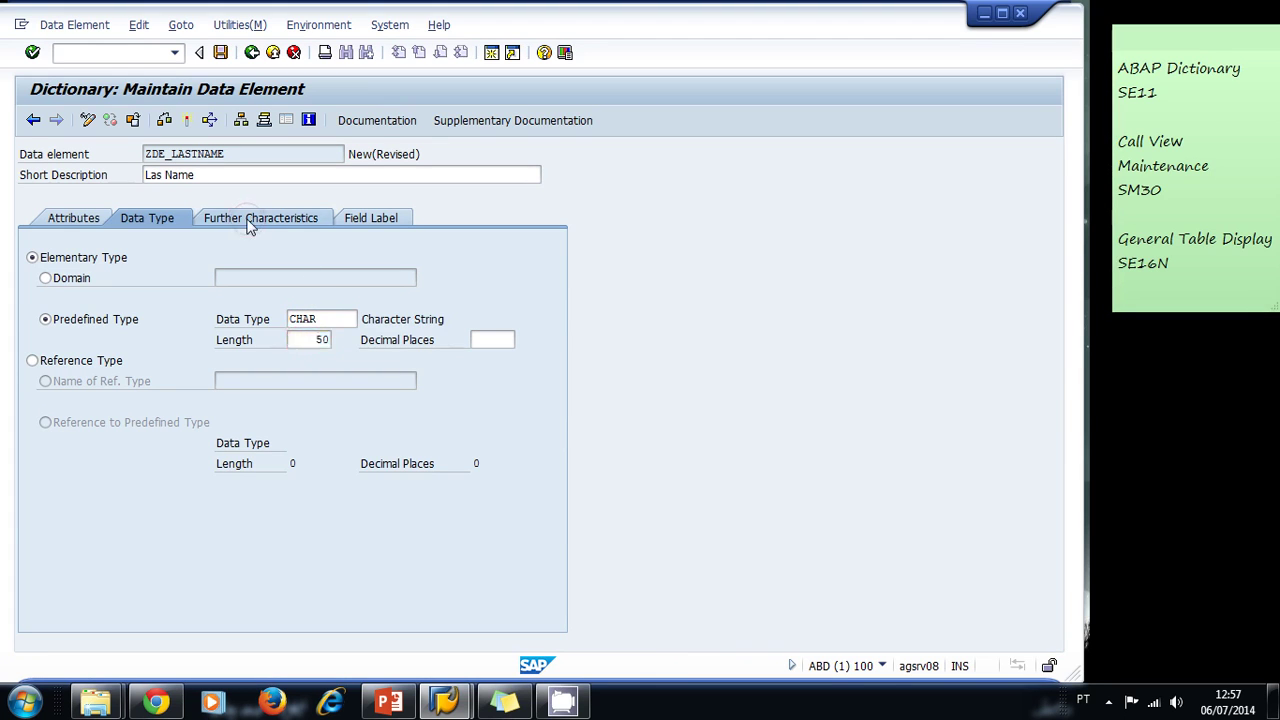
click(367, 220)
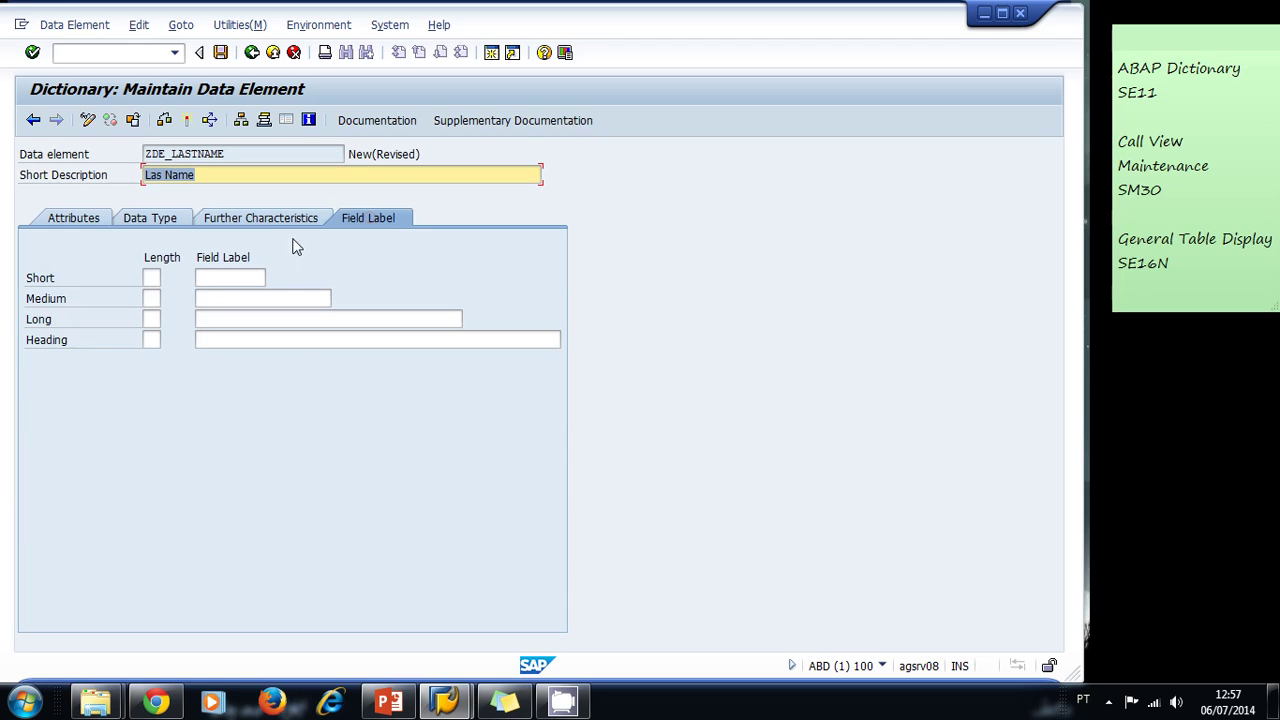
click(150, 279)
text(10)
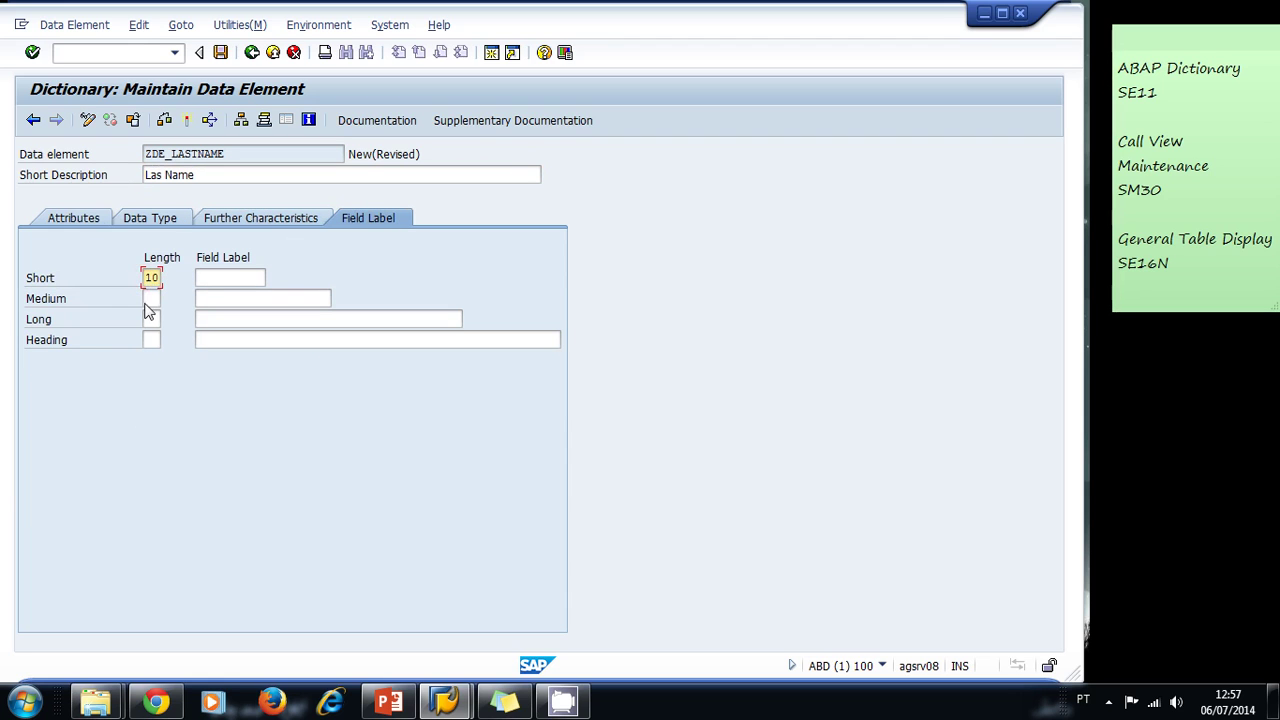
click(150, 299)
text(20)
click(151, 320)
text(30)
click(151, 340)
text(40)
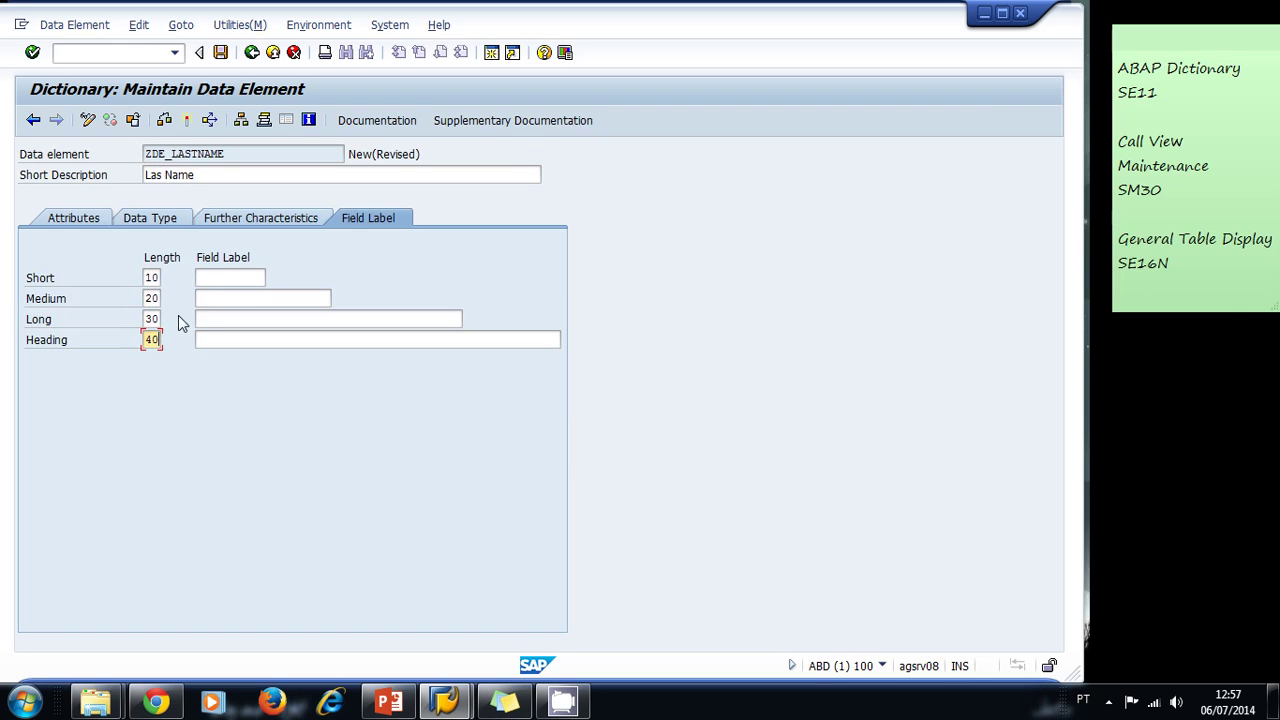
- Enter field labels L.Name, Last N. and Last Name, copying Last Name into Heading
click(208, 279)
text(L)
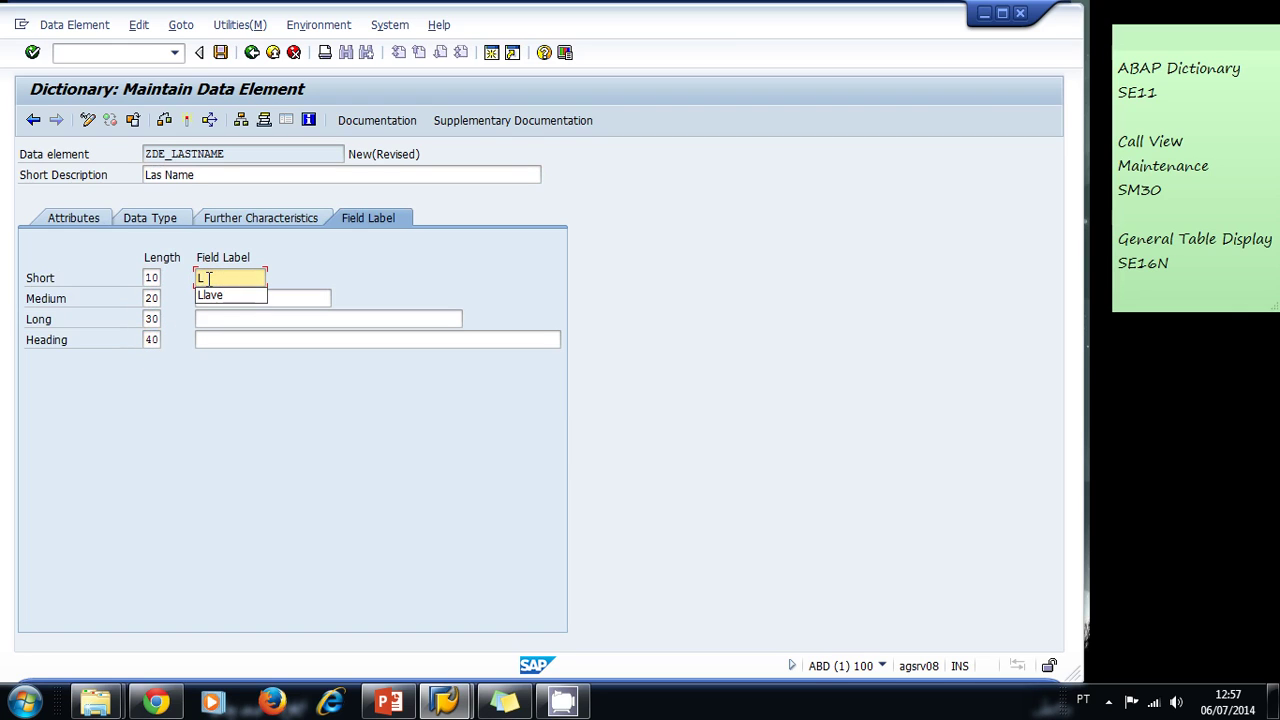
text(.)
key(BackSpace)
text(.Name)
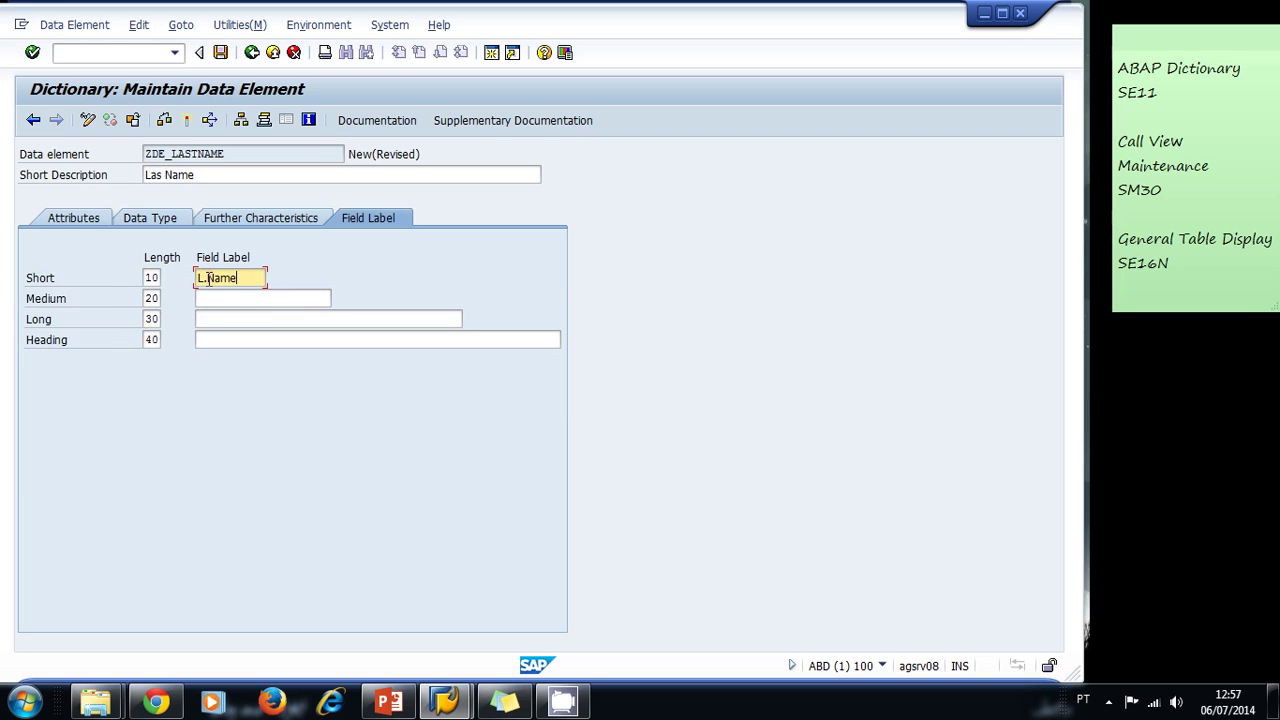
click(220, 297)
text(Last N.)
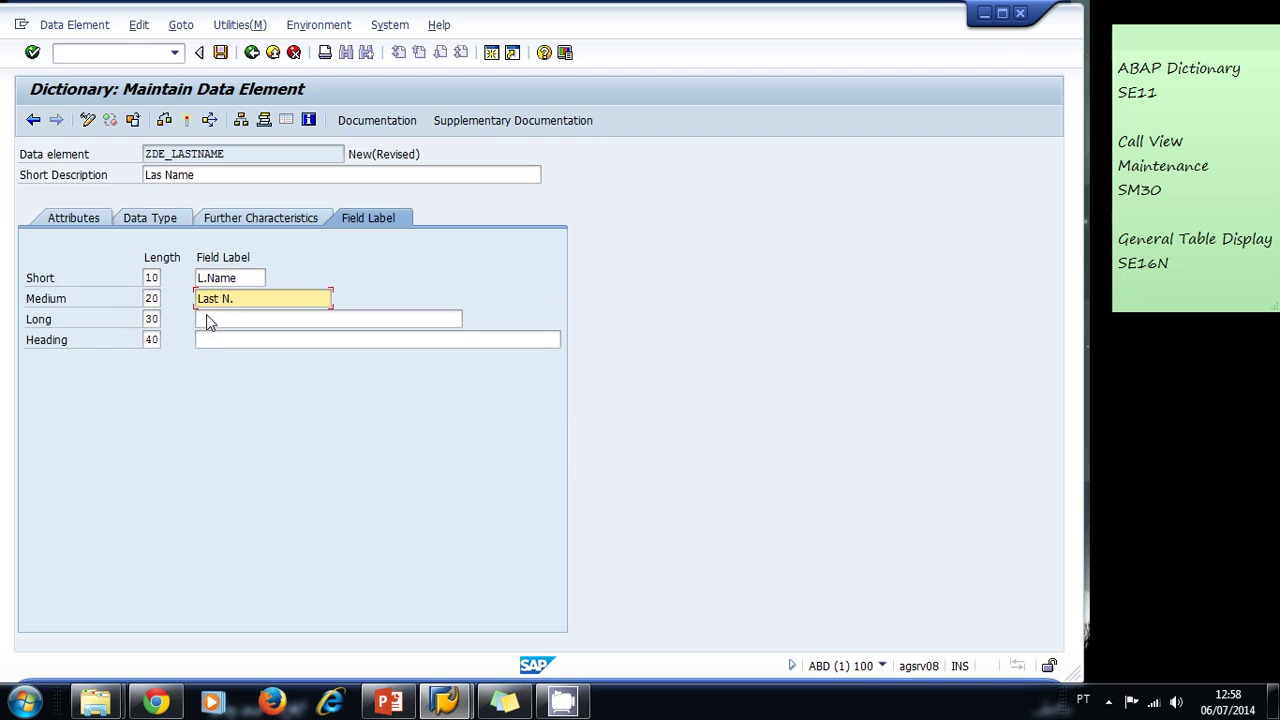
click(208, 319)
text(Las Name)
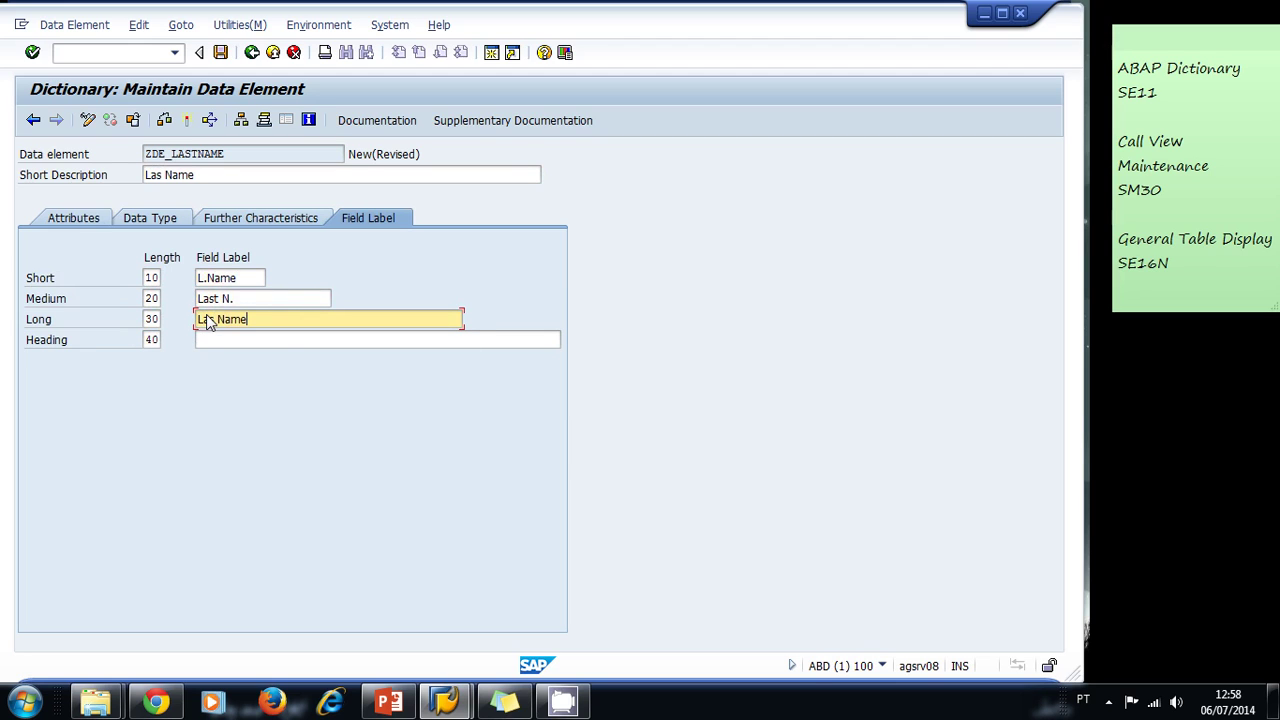
click(210, 316)
text(t)
drag(285, 319, 152, 313)
key(ctrl+c)
click(231, 341)
key(ctrl+v)
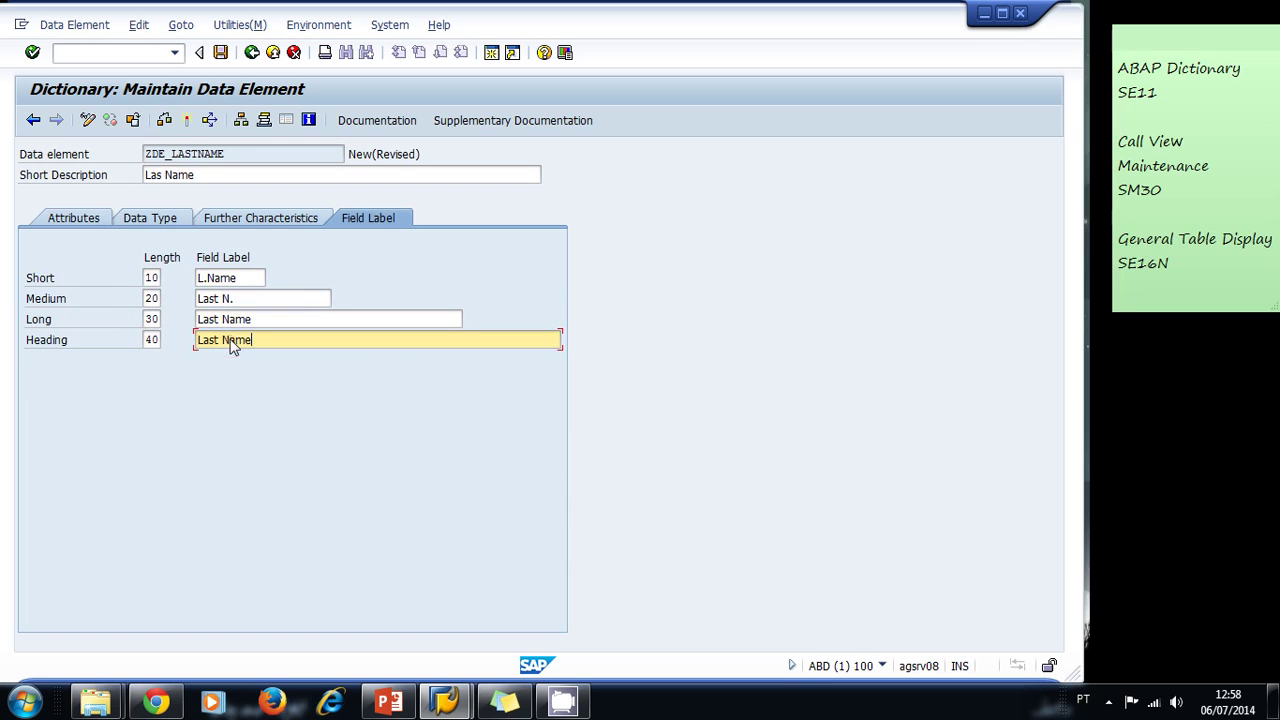
- Activate ZDE_LASTNAME, saving it to its package and transport request, then return to the table
click(186, 120)
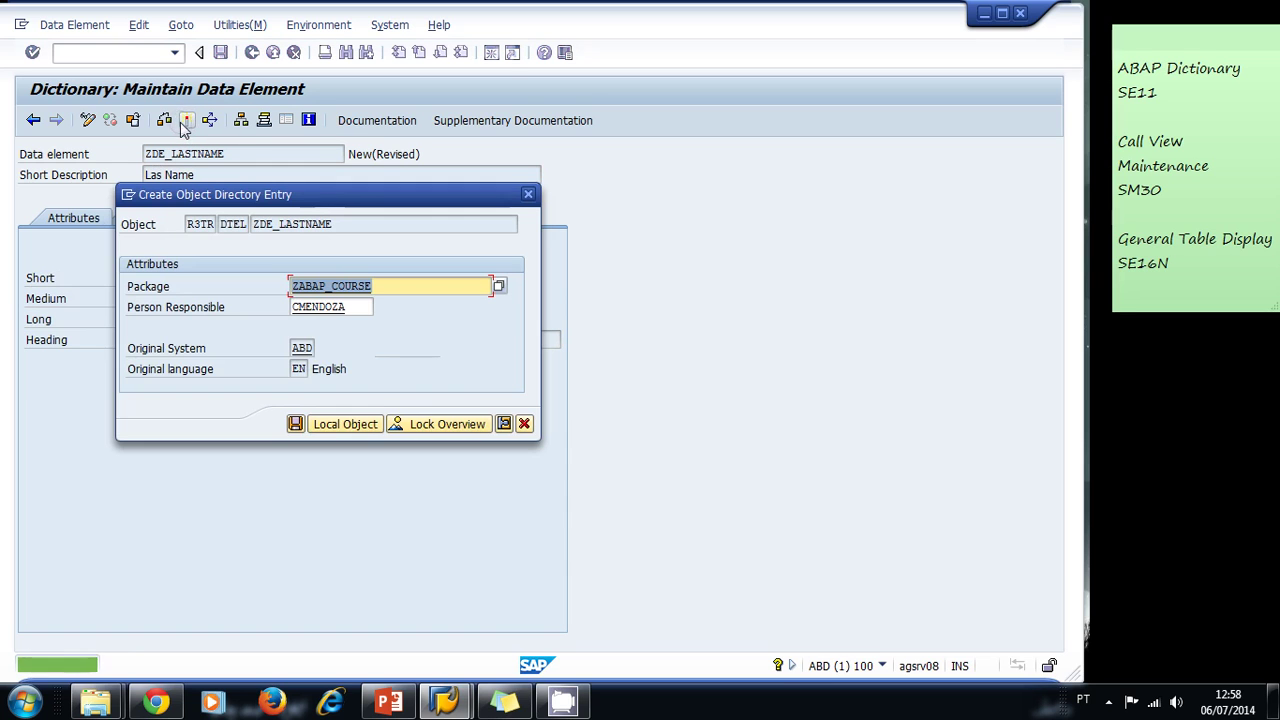
click(296, 424)
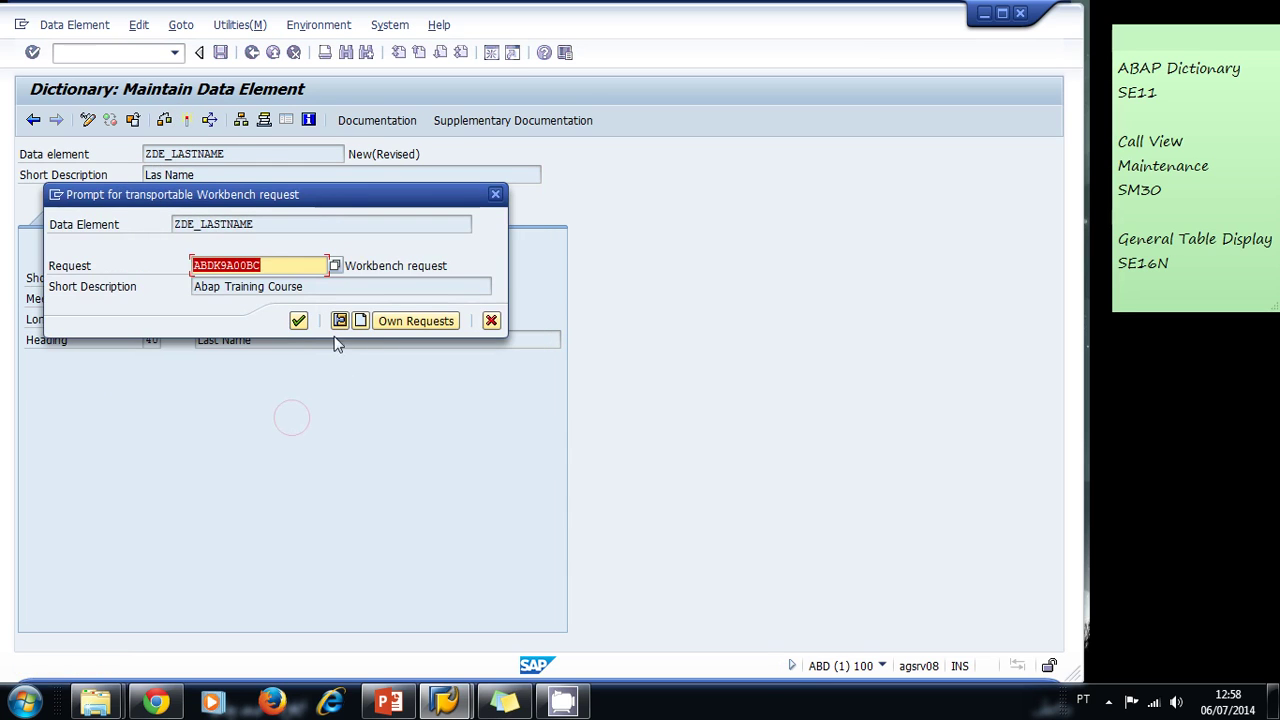
click(297, 320)
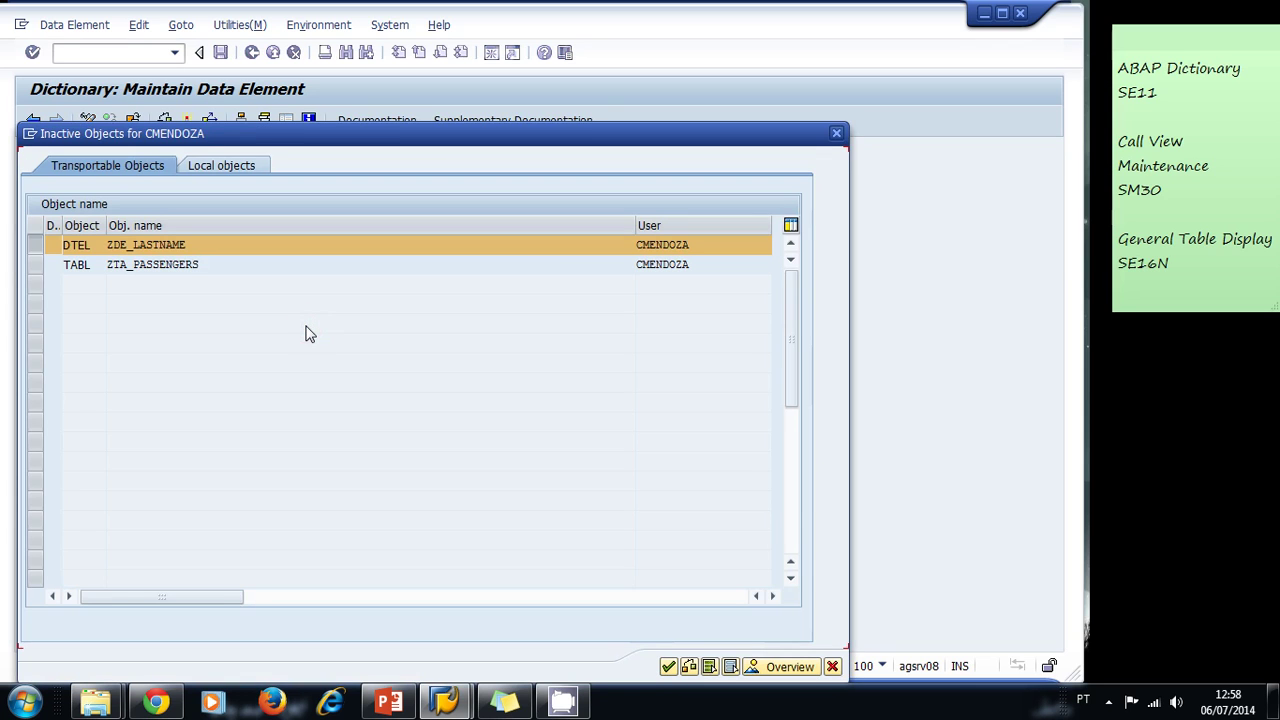
click(668, 667)
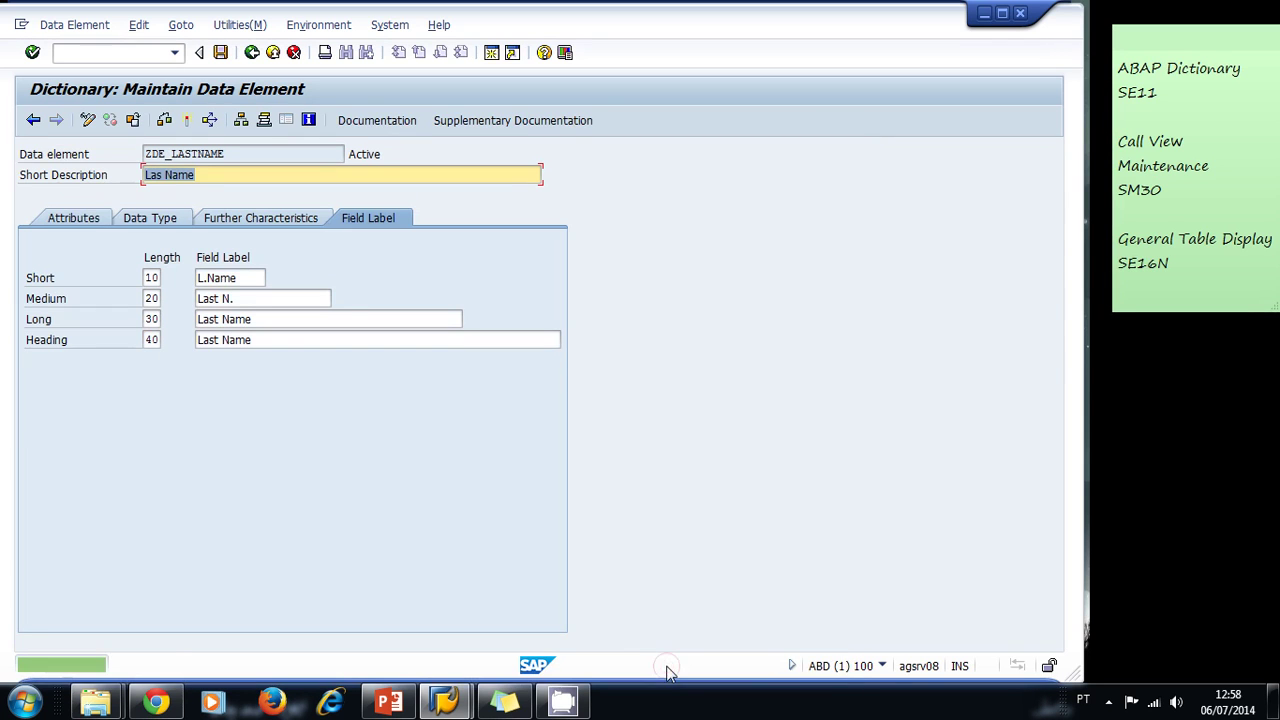
click(252, 54)
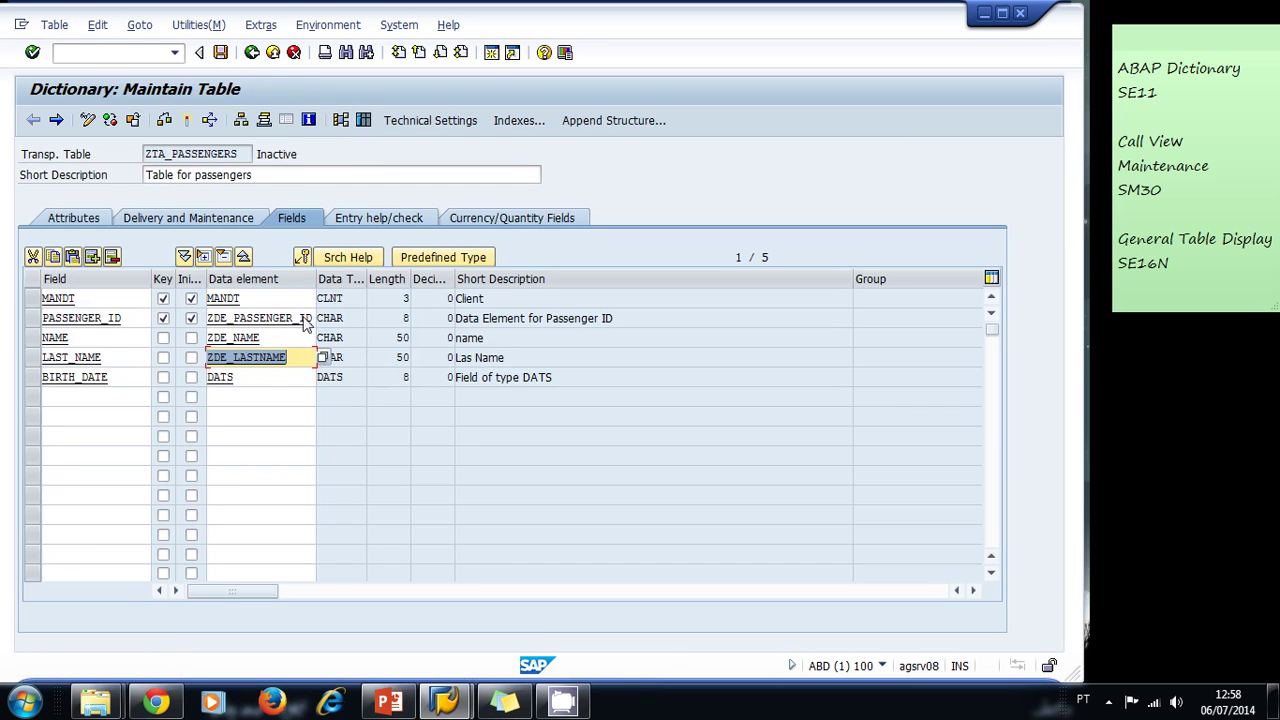
- Correct ZDE_LASTNAME's short description from 'Las Name' to 'Last Name' and reactivate it
click(262, 377)
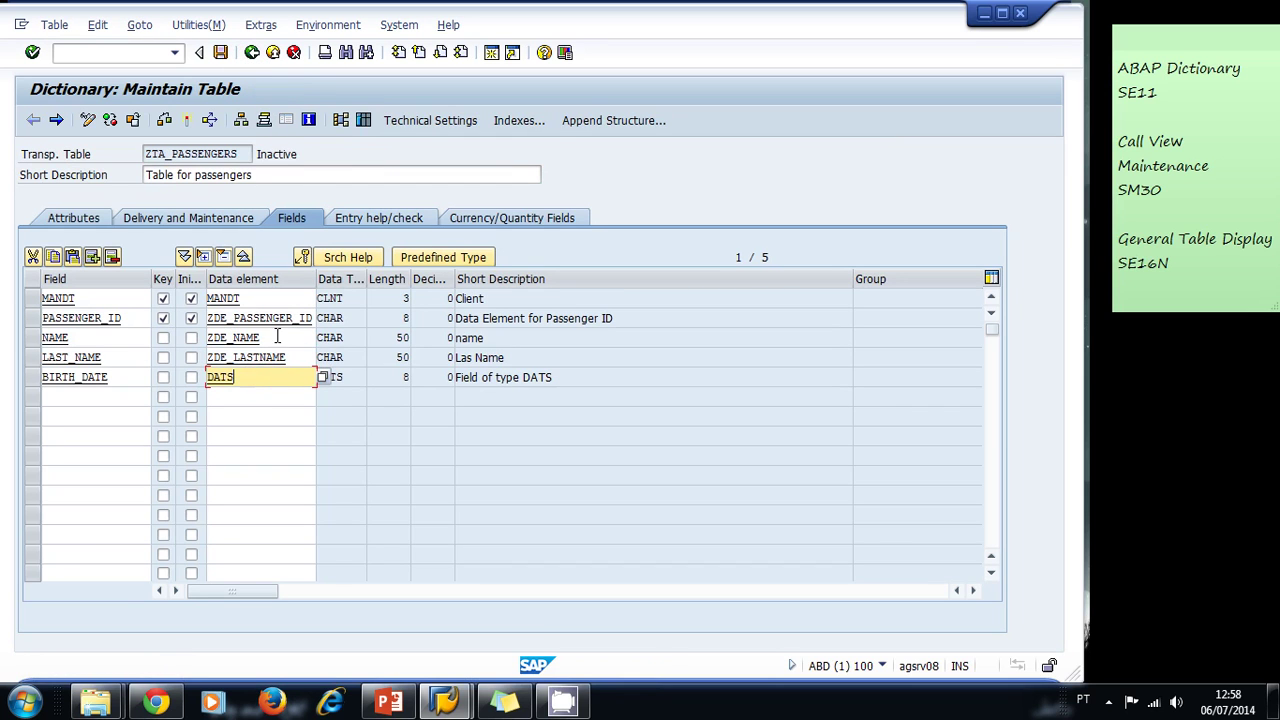
click(471, 357)
click(240, 357)
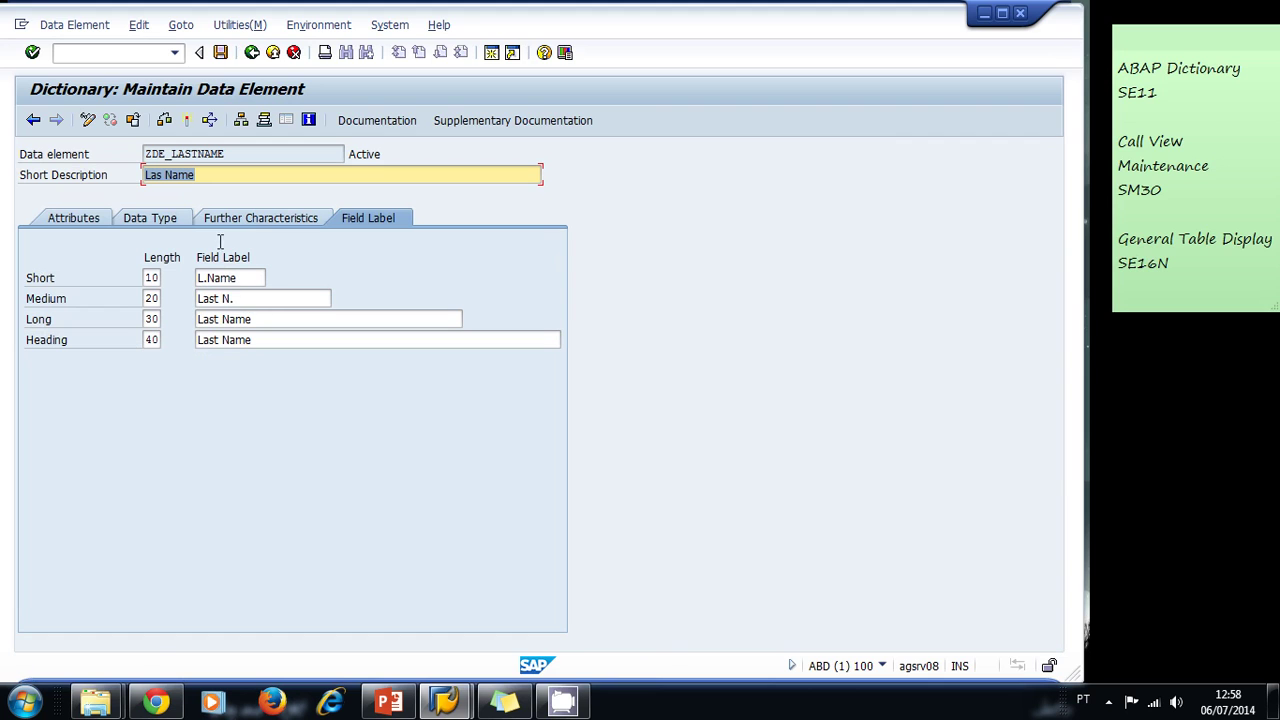
click(165, 176)
text(t)
click(187, 119)
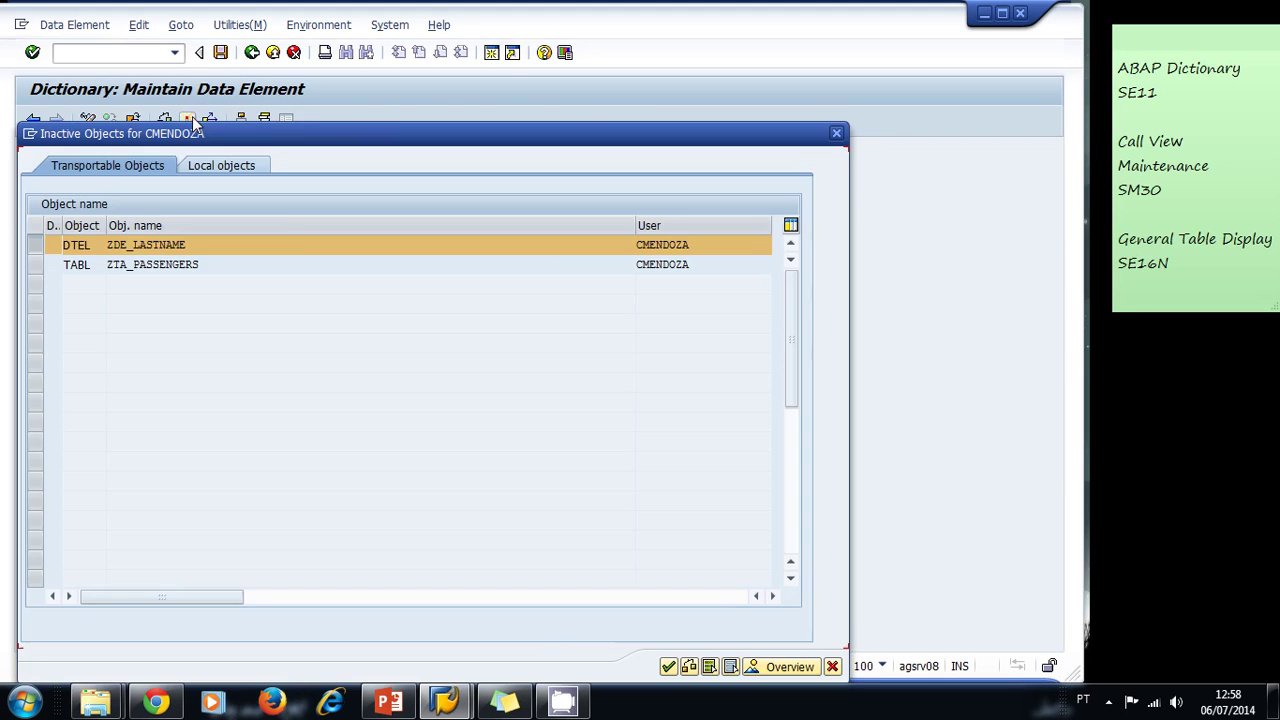
key(Return)
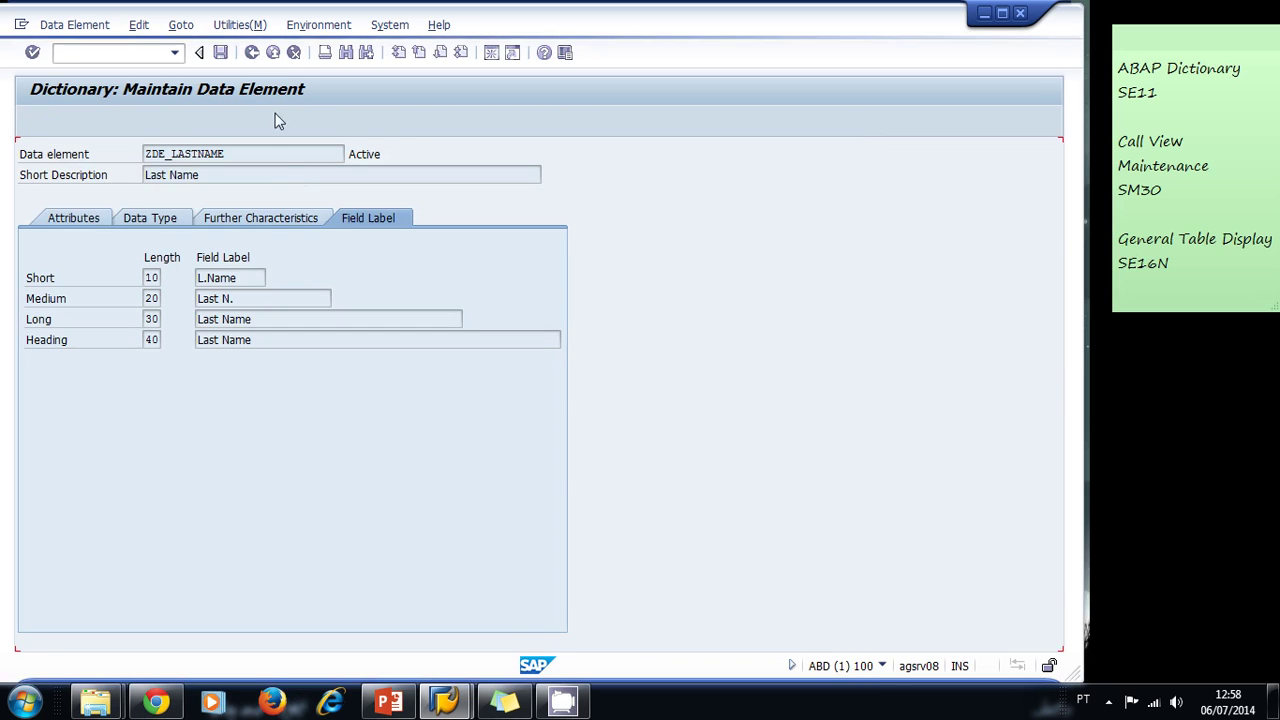
- Activate table ZTA_PASSENGERS and review the activation log's enhancement-category warnings
click(251, 52)
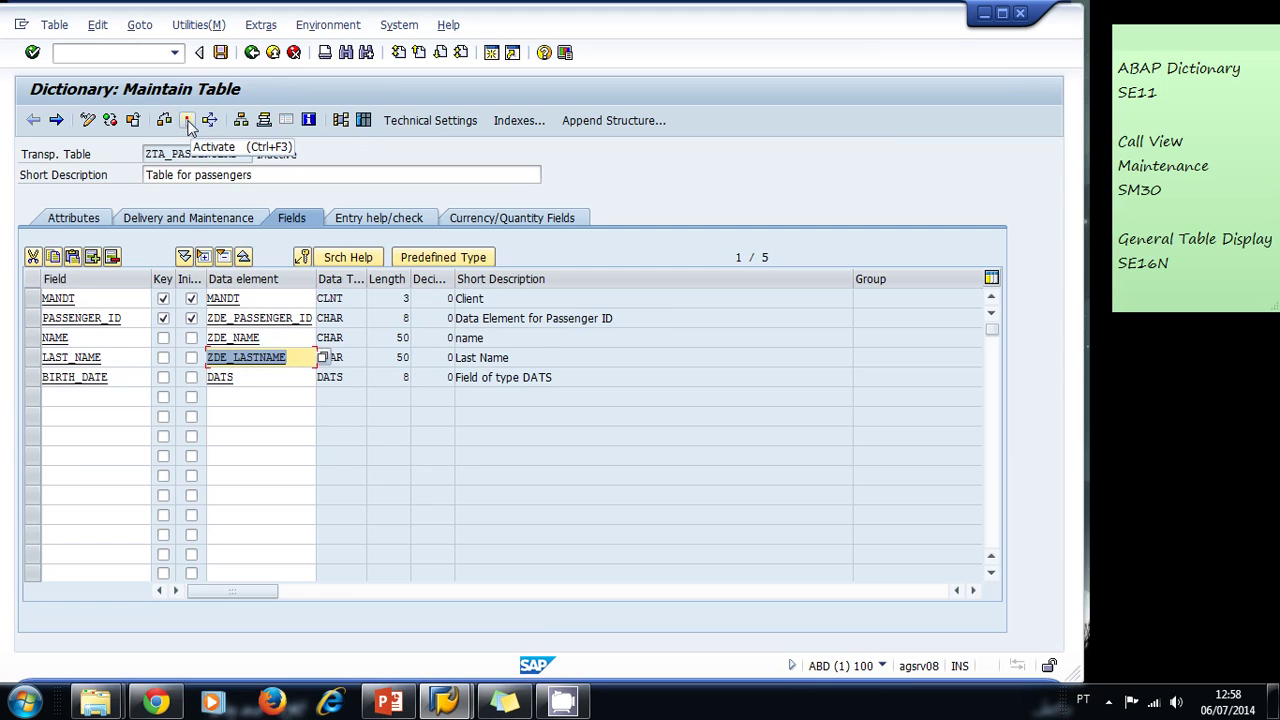
click(187, 121)
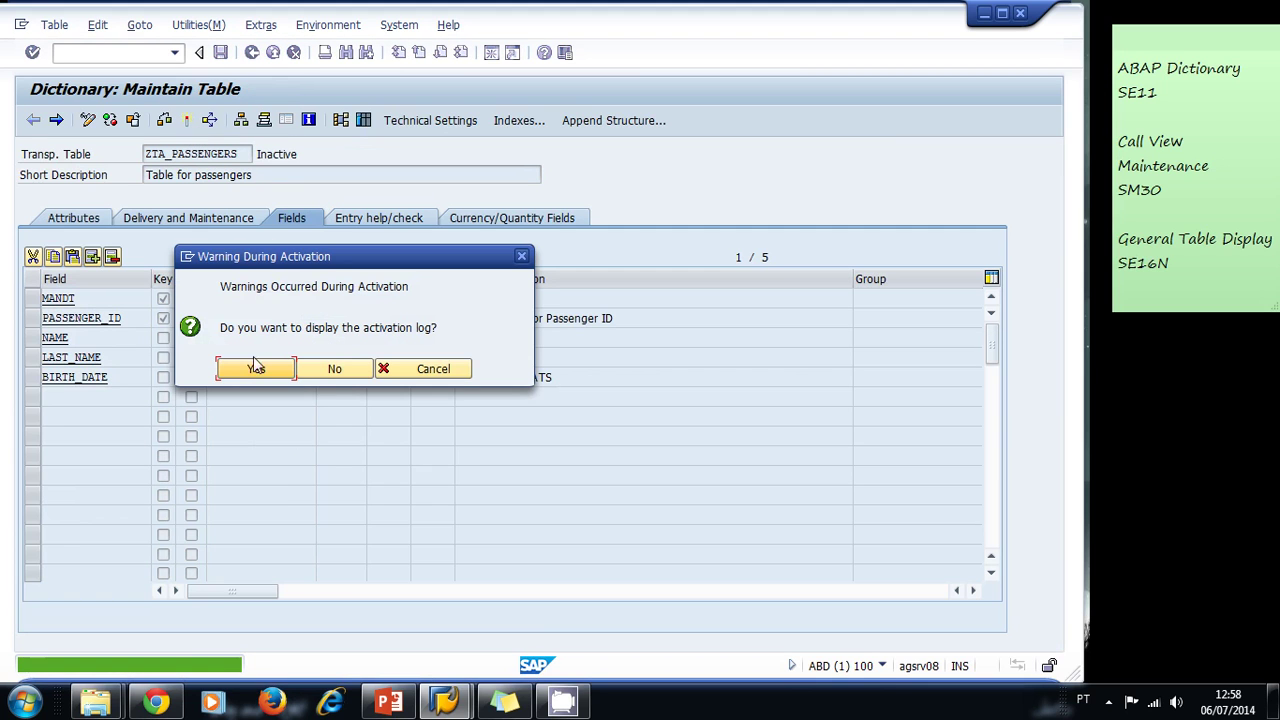
click(249, 376)
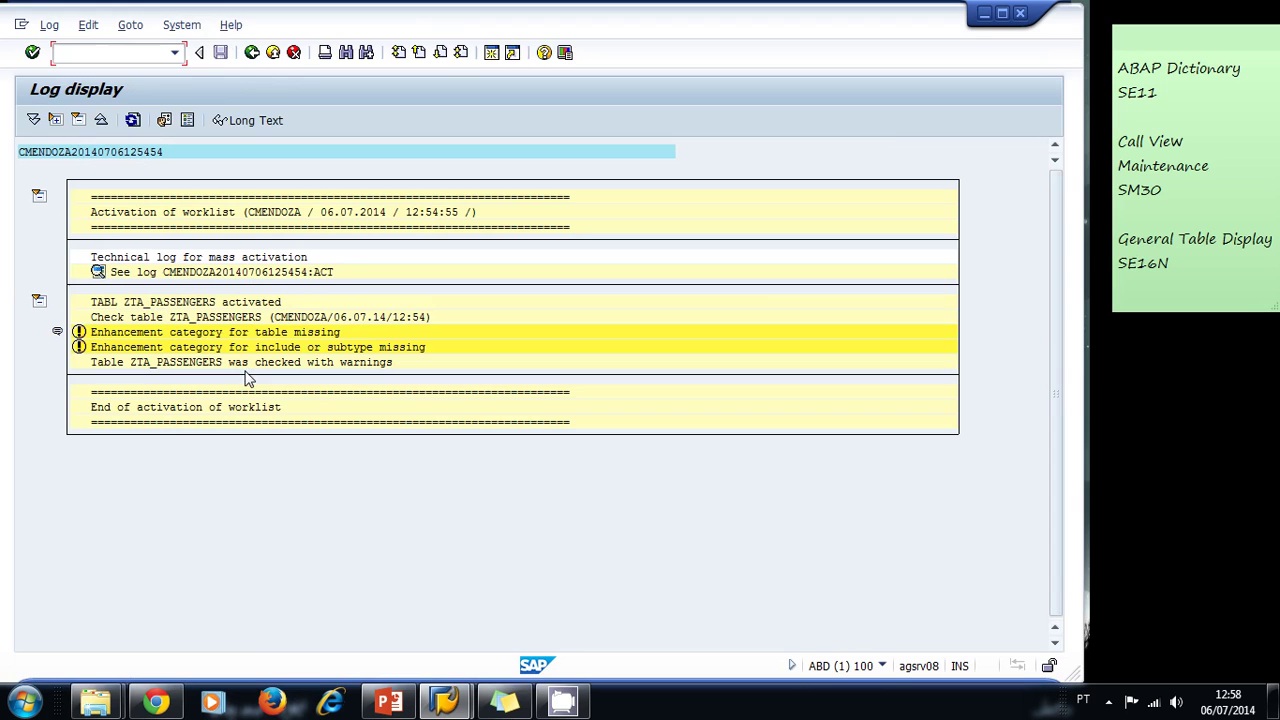
click(252, 52)
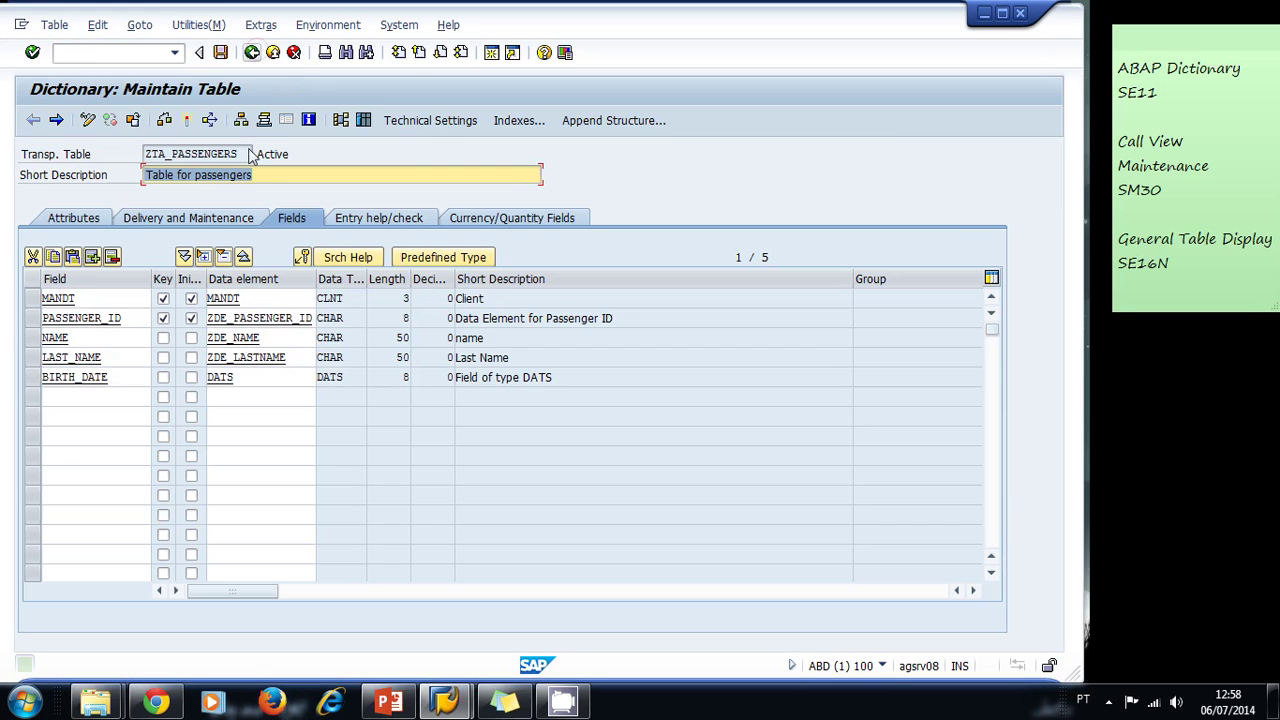
click(285, 338)
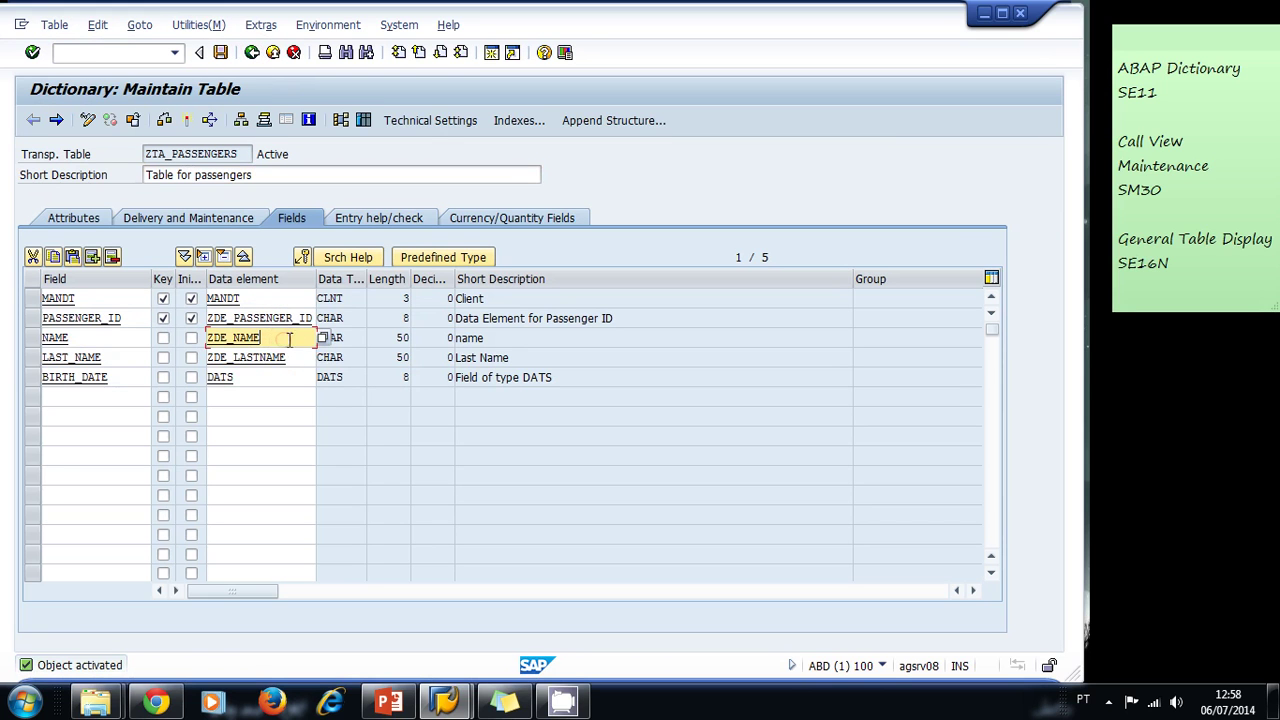
click(298, 358)
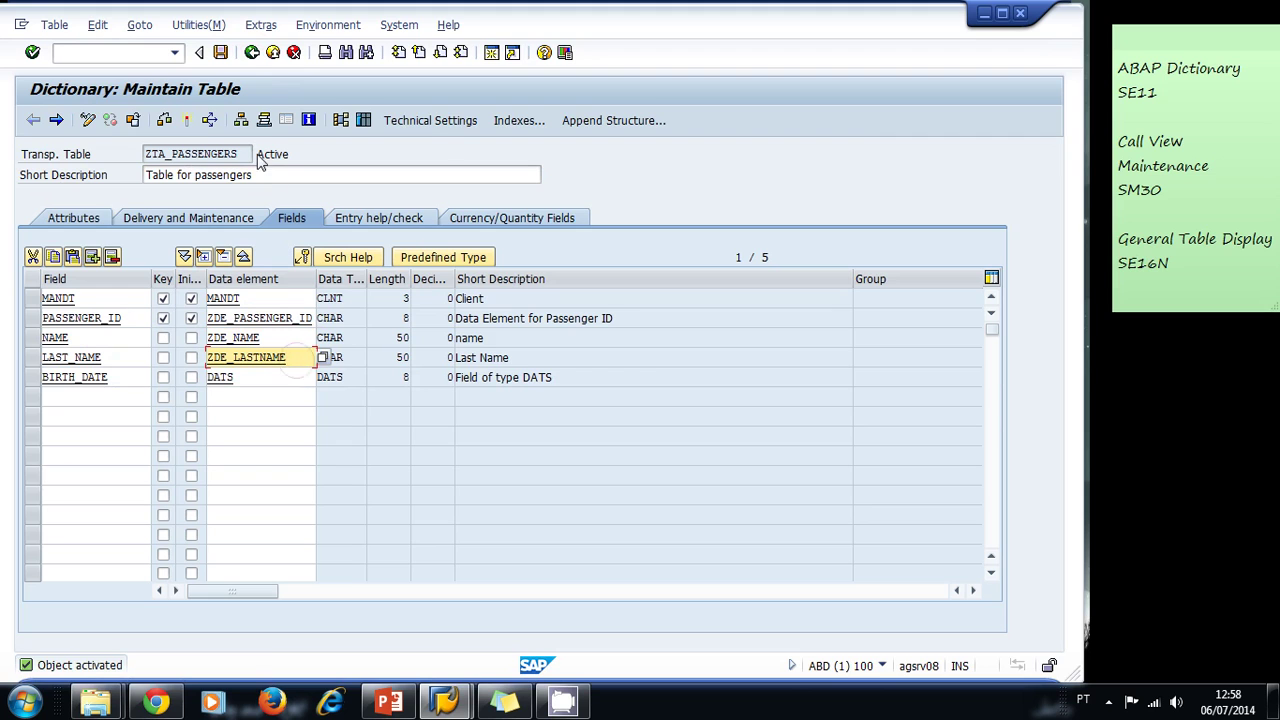
- Reopen ZTA_PASSENGERS in SE11 change mode and launch the Table Maintenance Generator
click(252, 52)
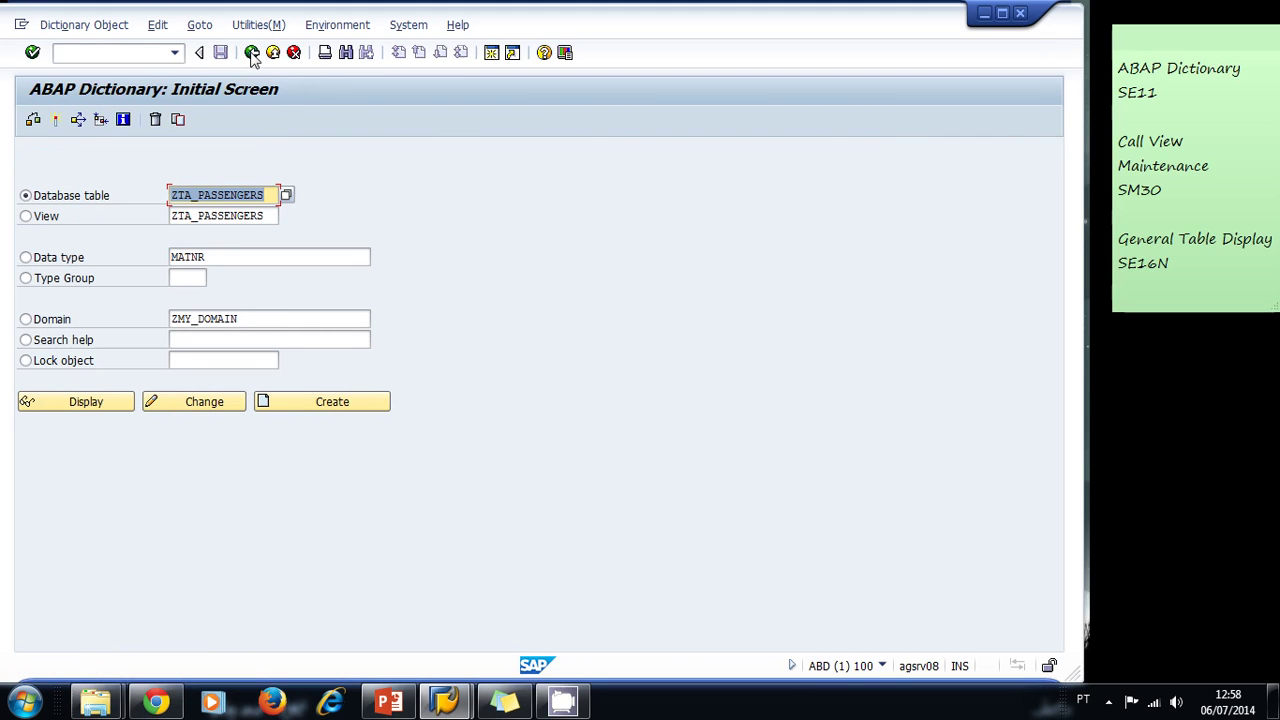
click(252, 52)
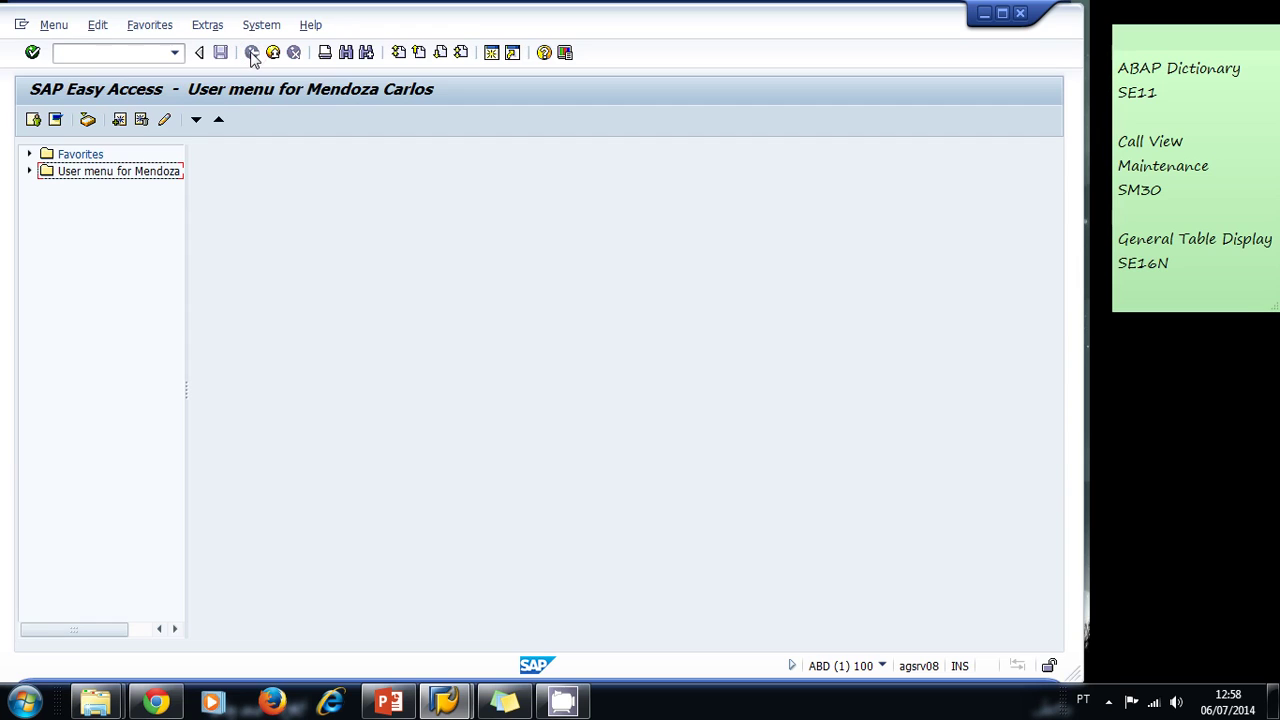
click(134, 52)
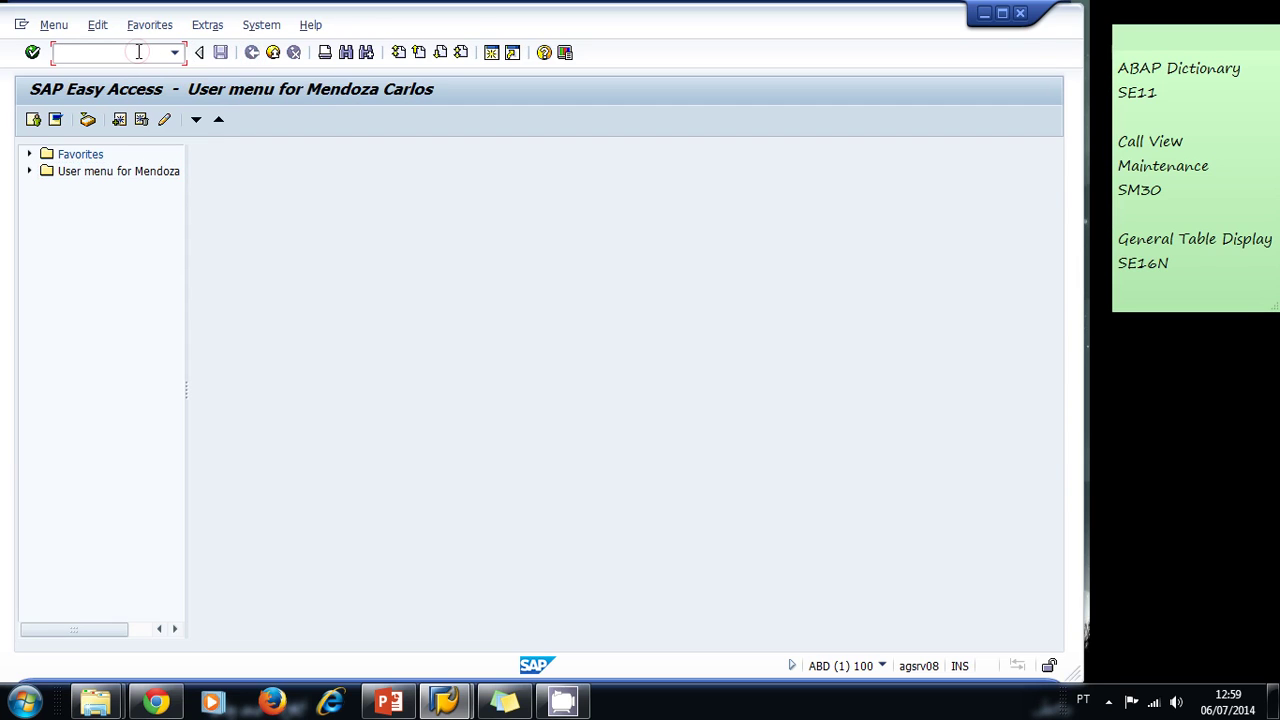
text(se11)
key(Return)
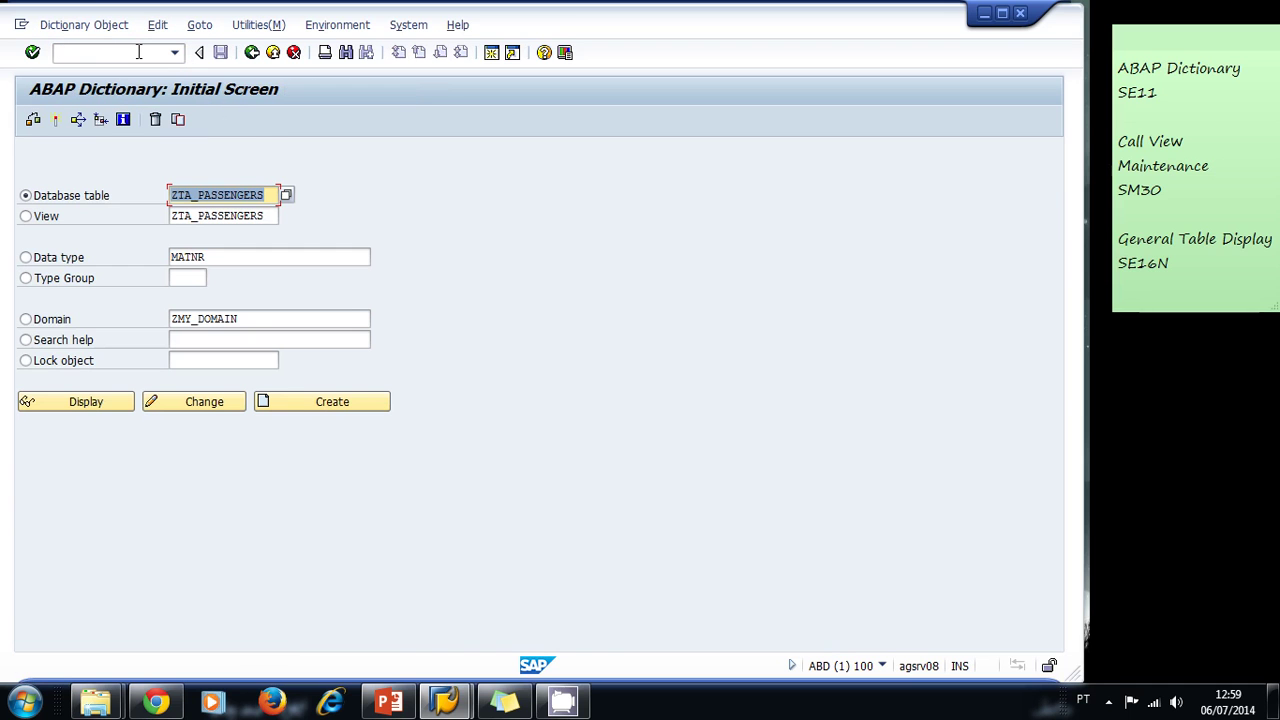
click(152, 401)
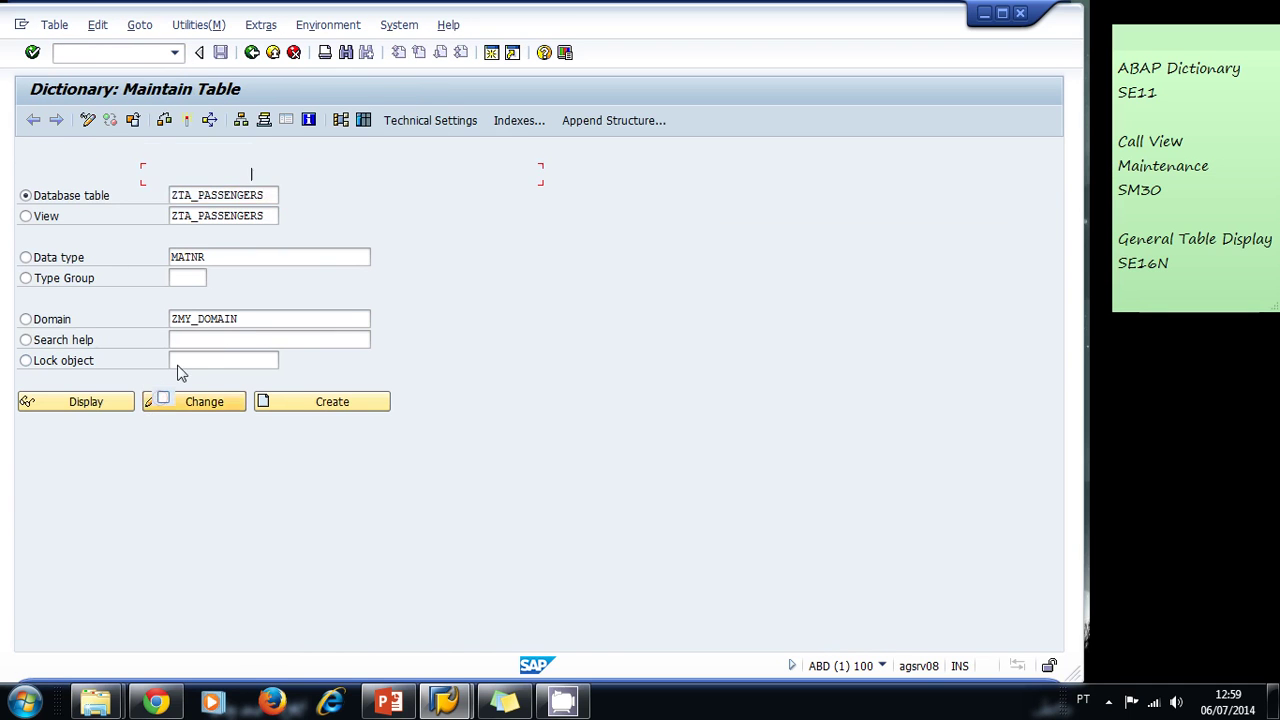
click(198, 25)
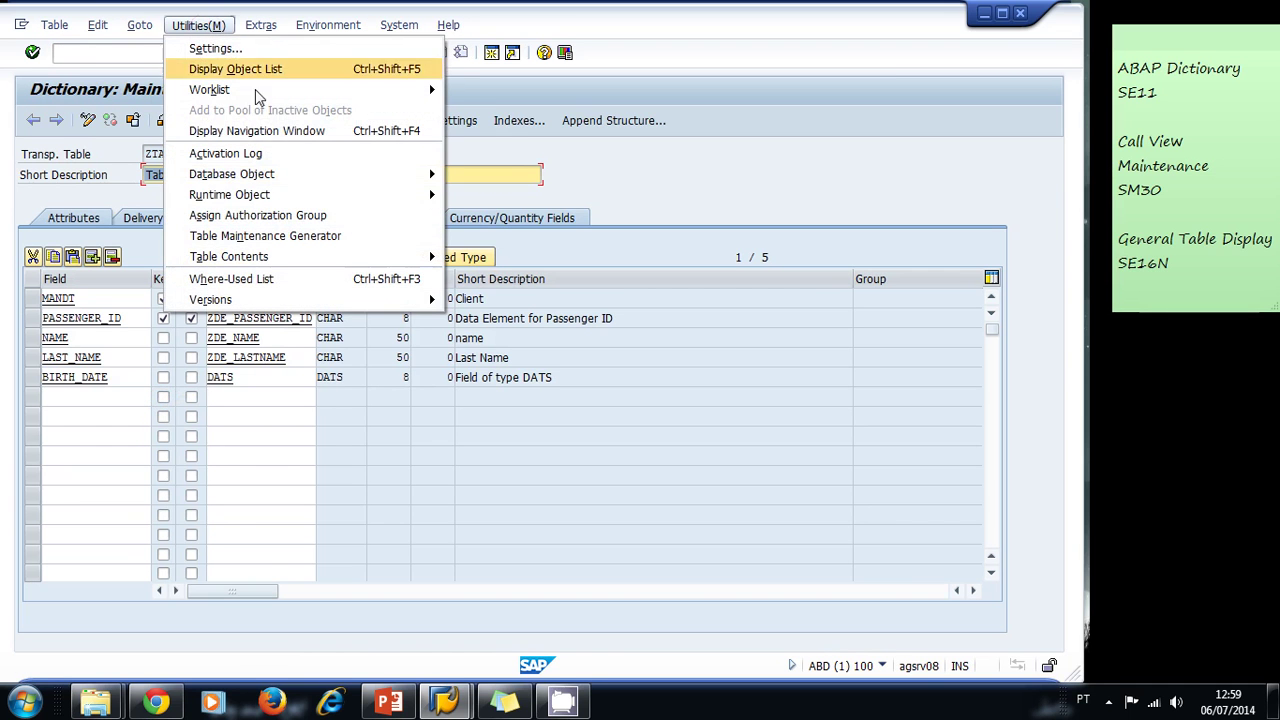
click(274, 236)
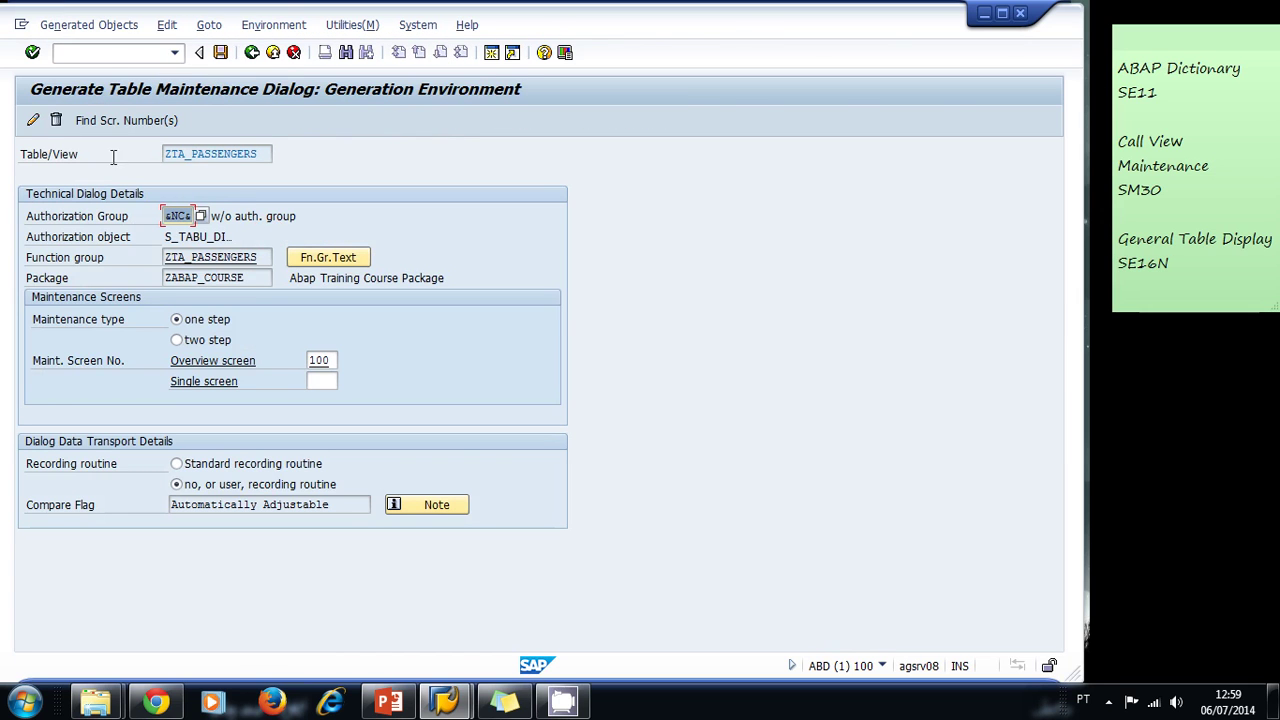
- Regenerate overview screen 100 of the maintenance dialog, creating modules and confirming the recreation prompts
click(33, 121)
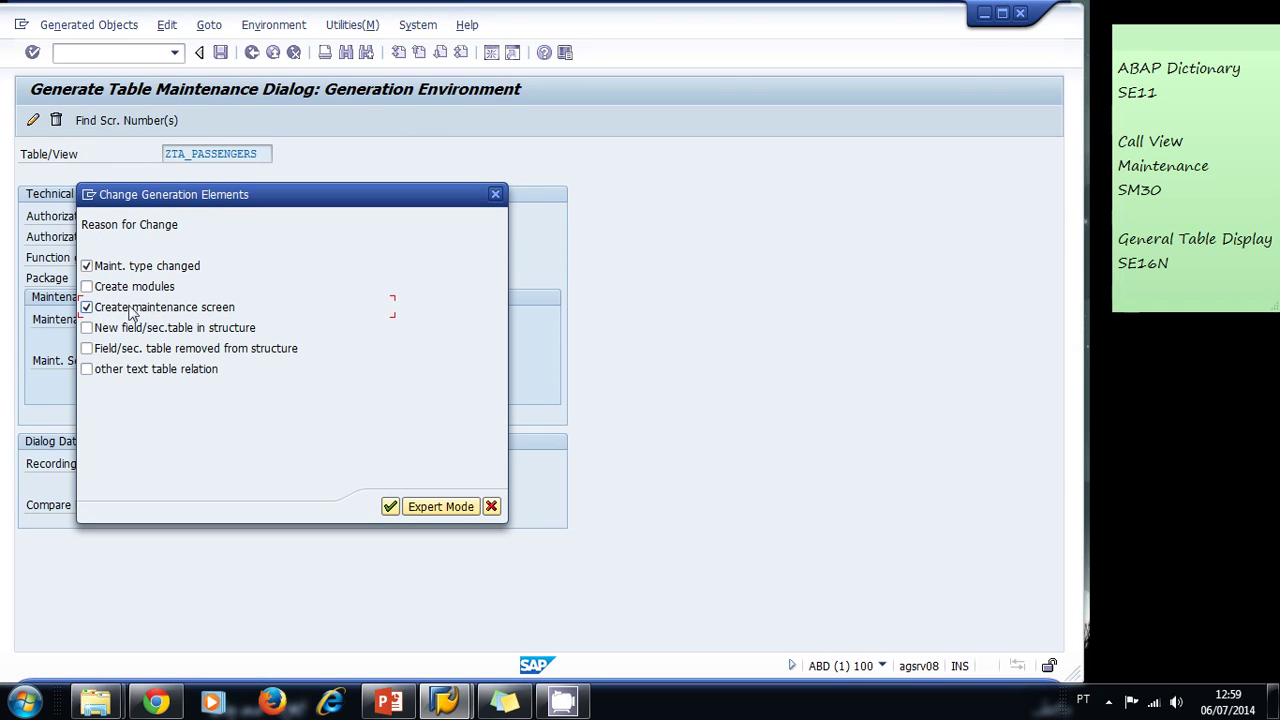
click(87, 286)
click(391, 506)
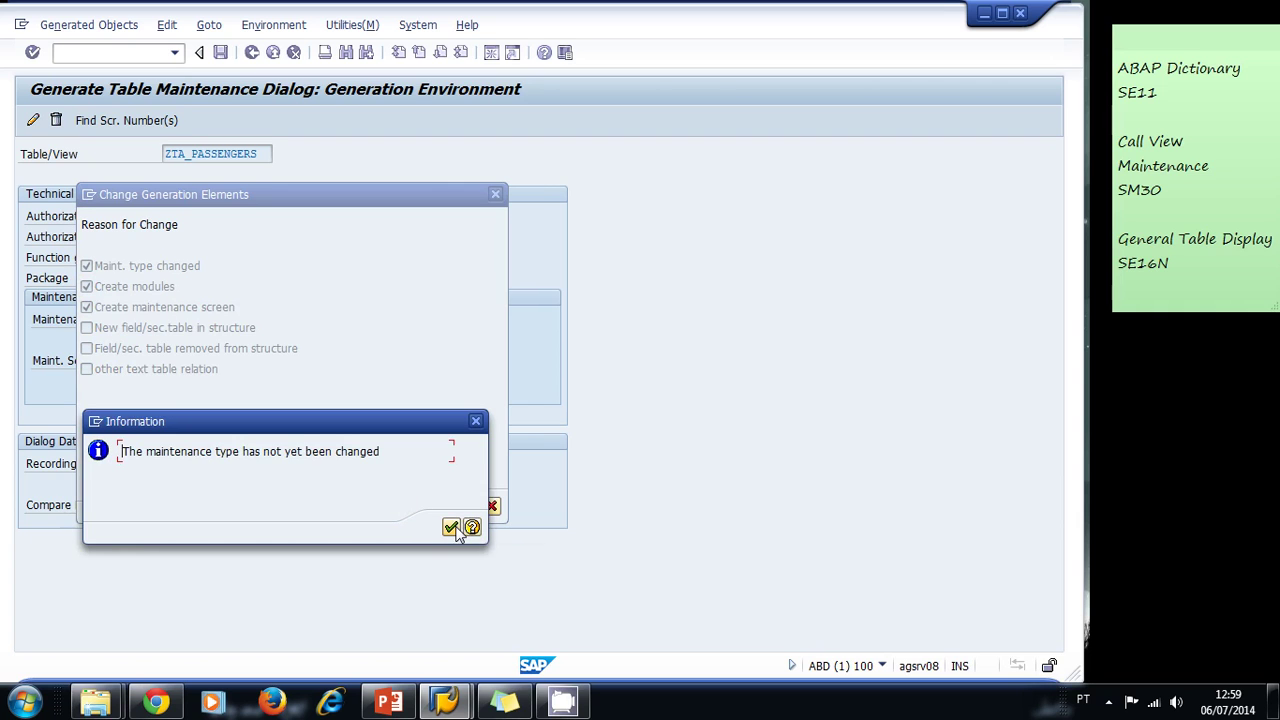
click(452, 528)
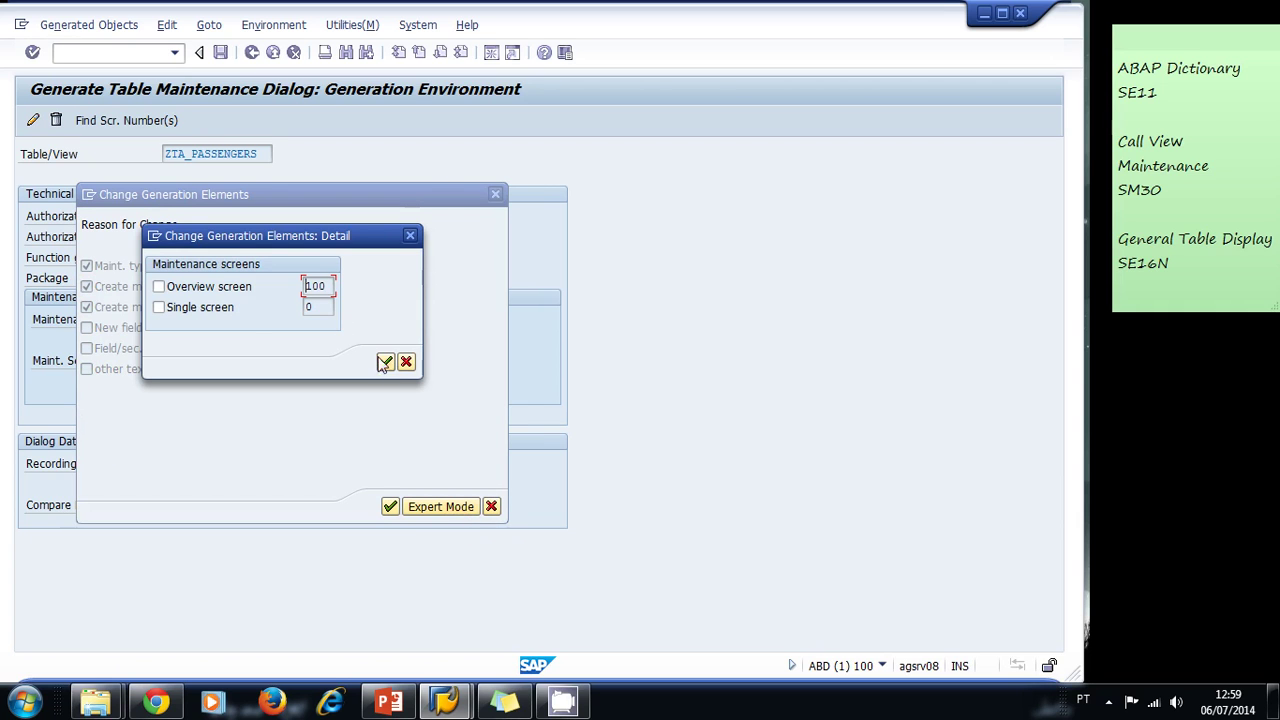
click(214, 288)
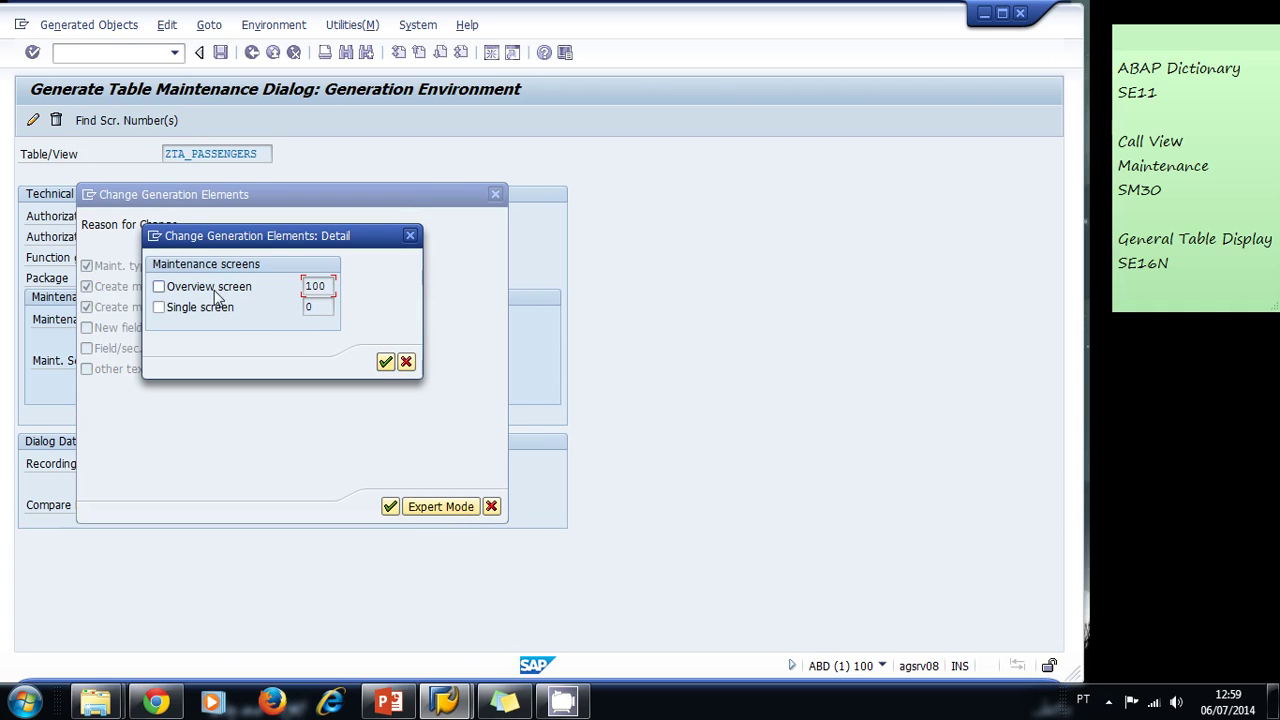
click(386, 362)
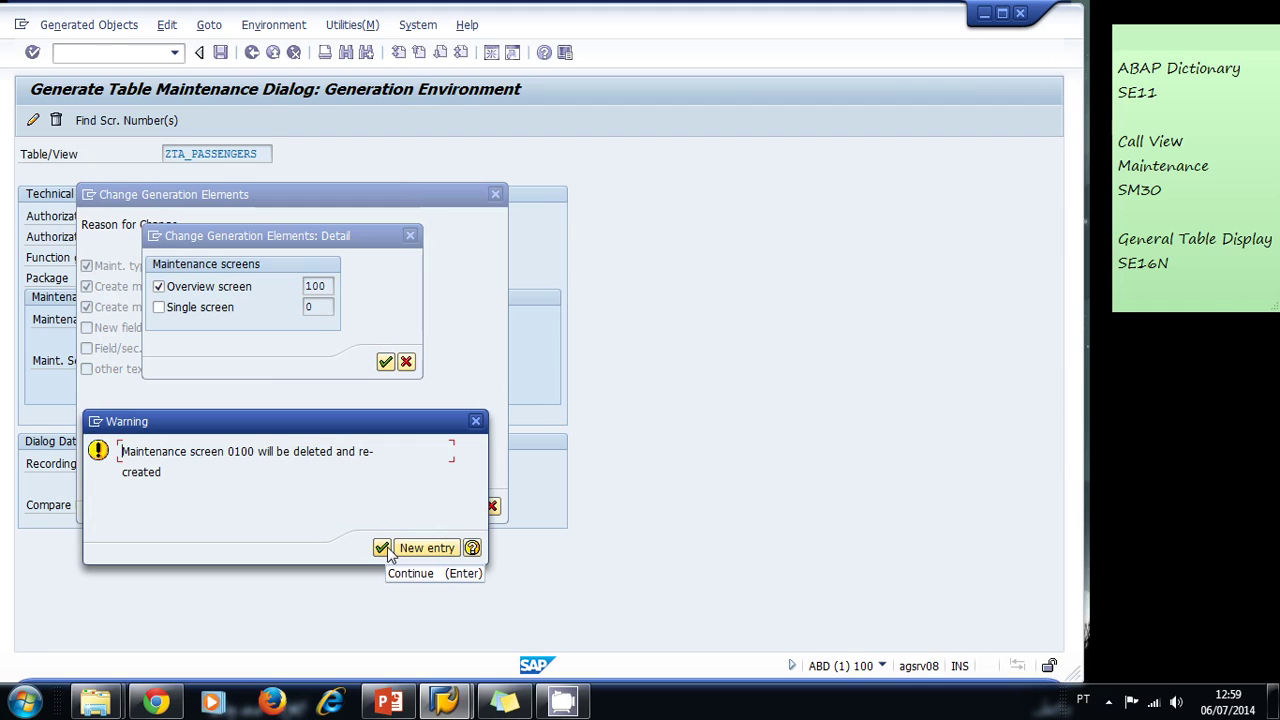
click(386, 552)
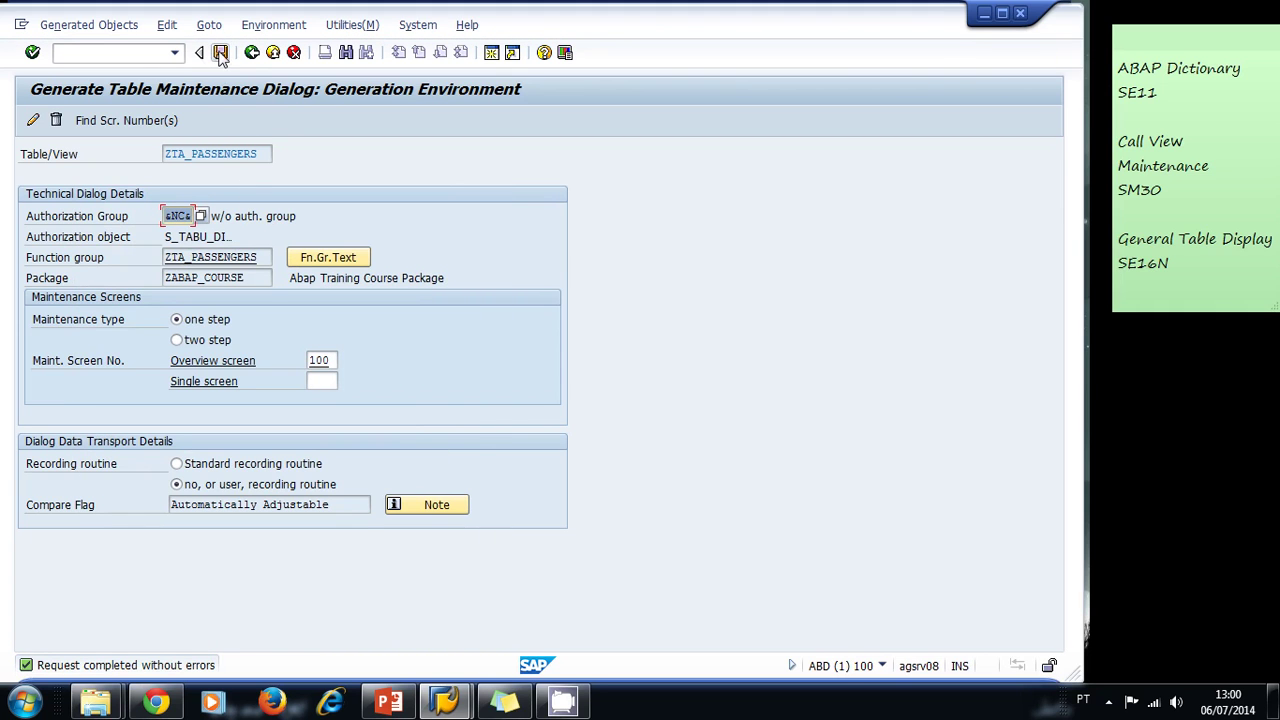
click(252, 52)
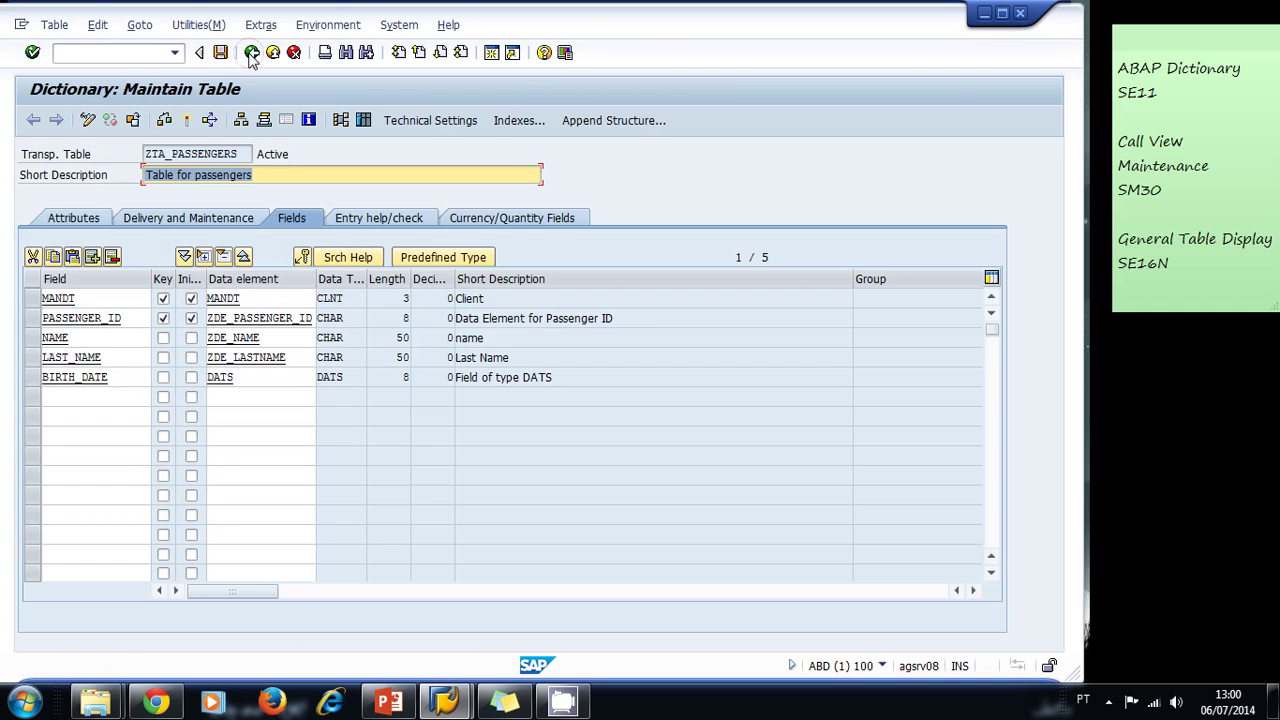
- Go back to SAP Easy Access and open ZTA_PASSENGERS for maintenance in SM30
click(290, 154)
click(252, 52)
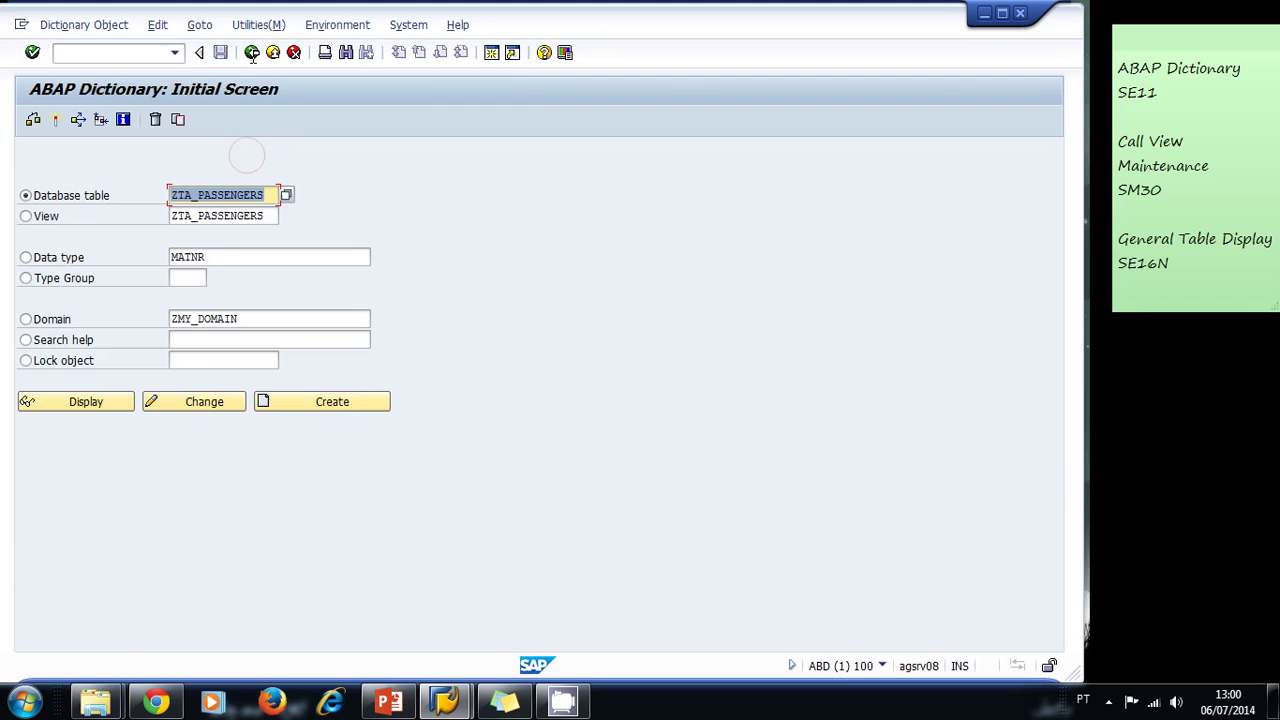
click(252, 52)
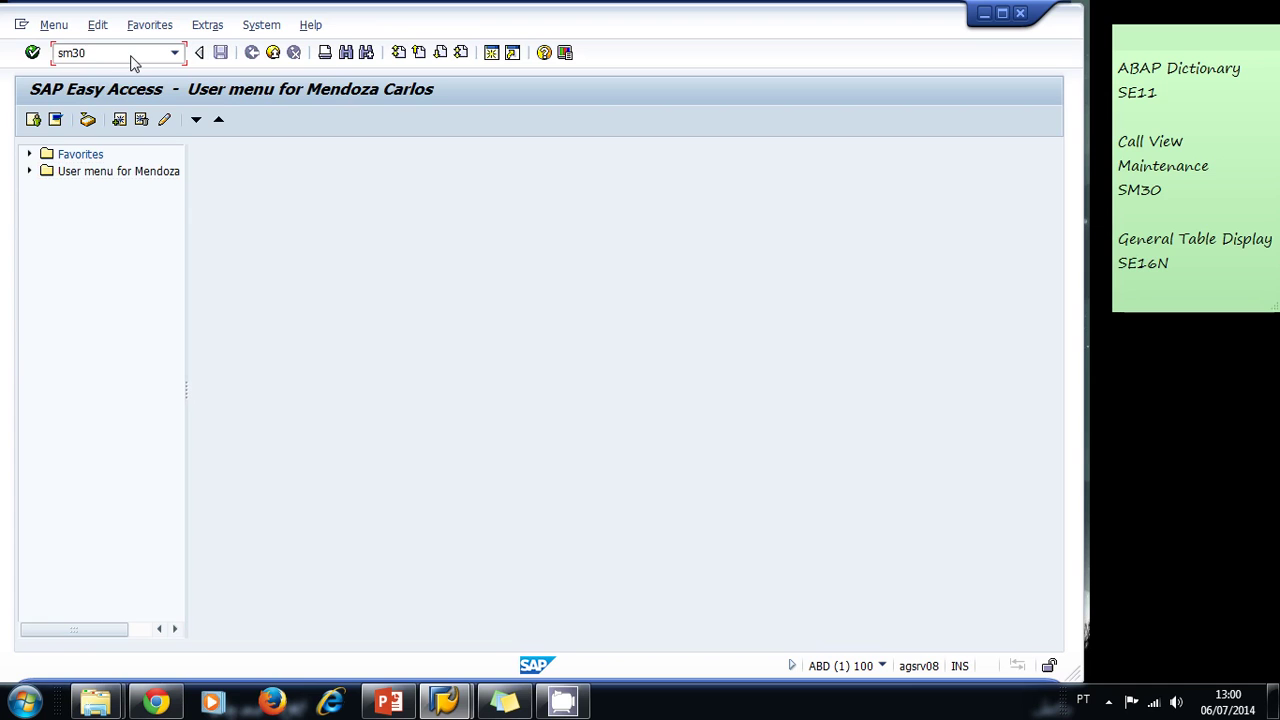
key(Return)
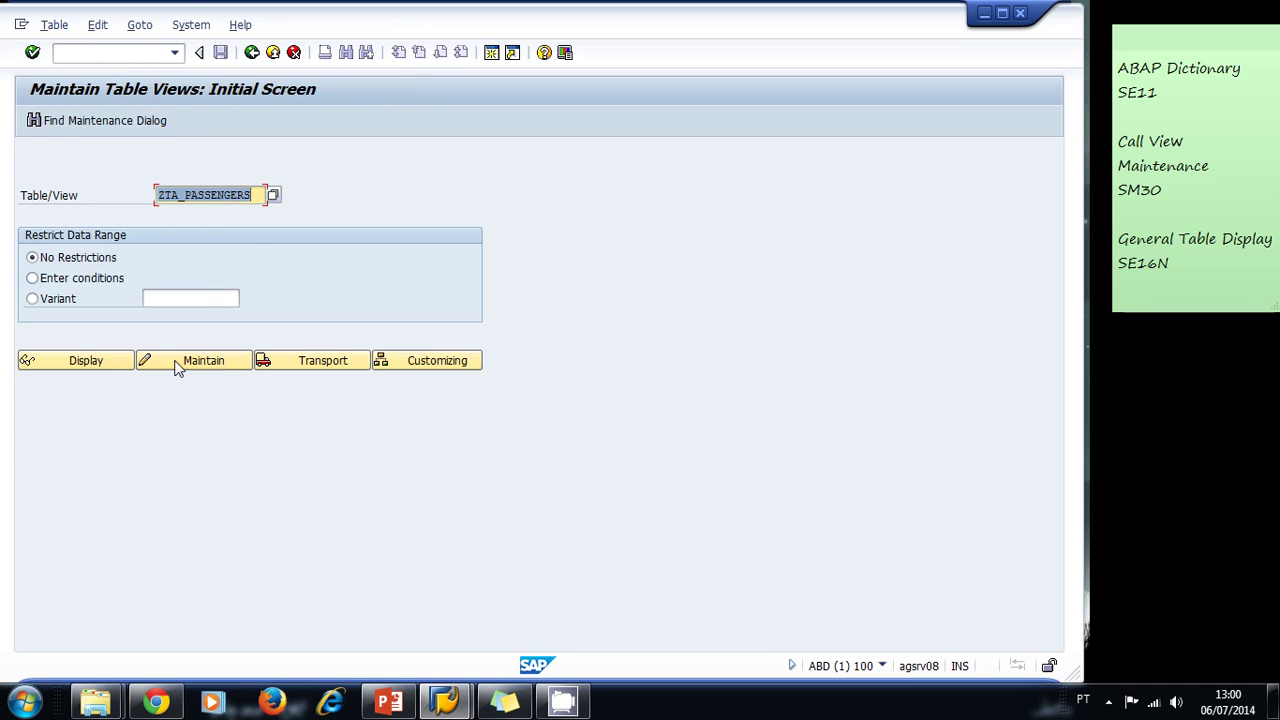
click(175, 368)
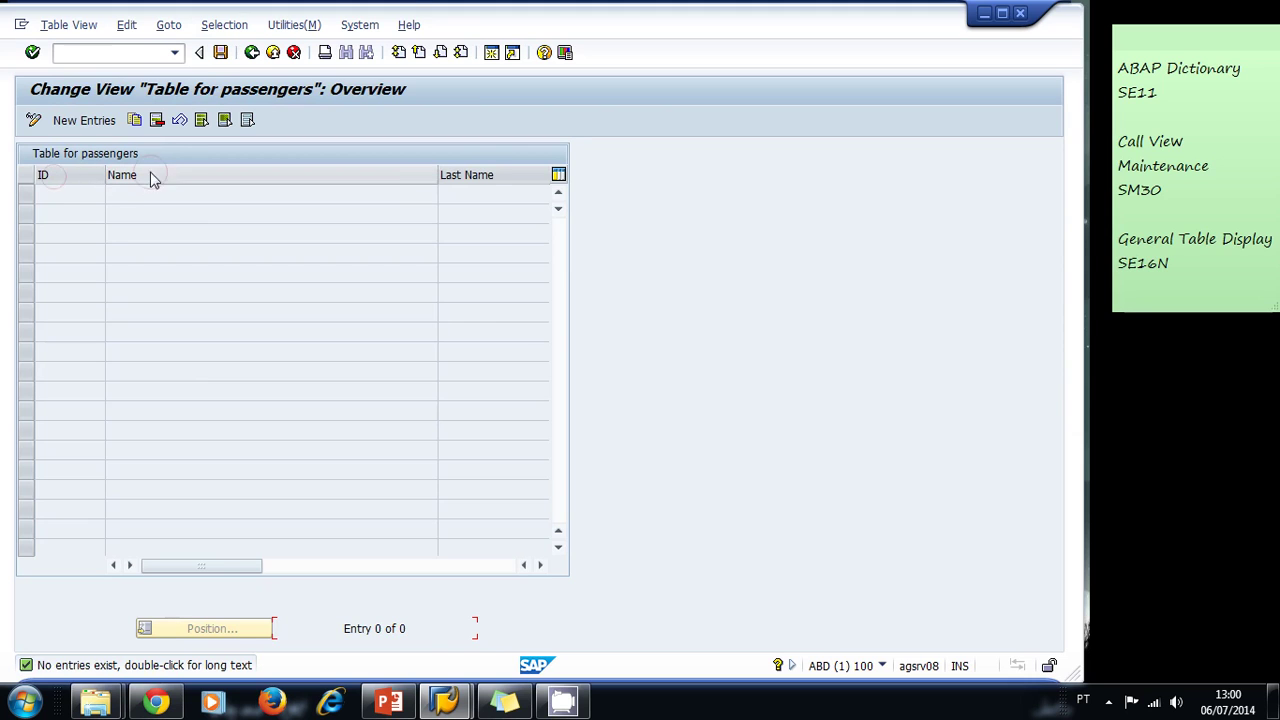
- Add a new passenger row with ID 1, first and last name, and date 06.07.2014
click(55, 121)
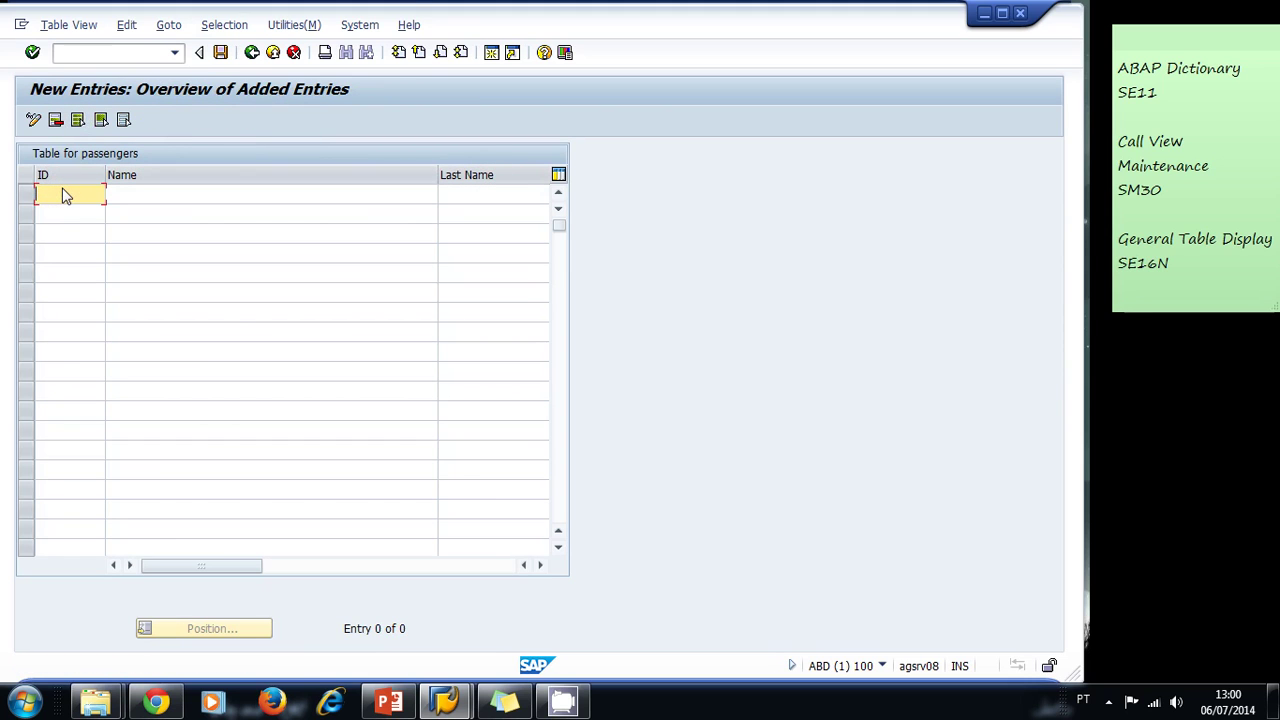
text(1)
click(147, 190)
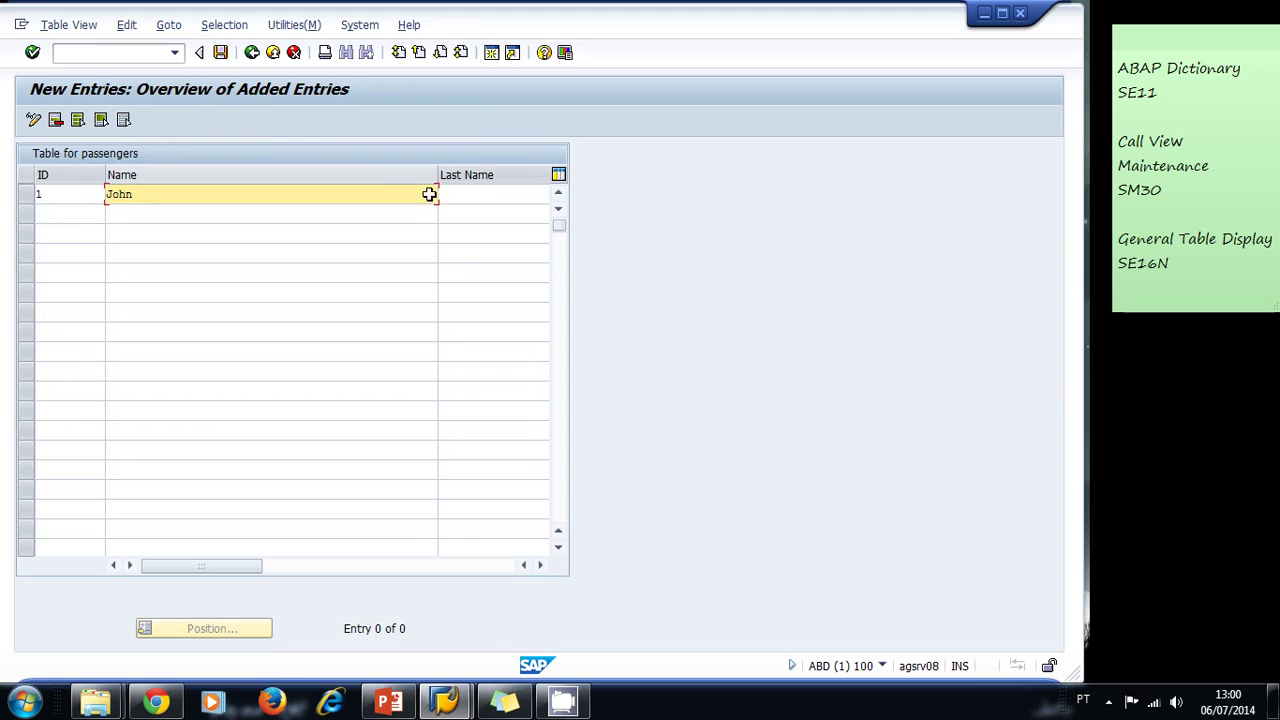
click(462, 197)
text(c)
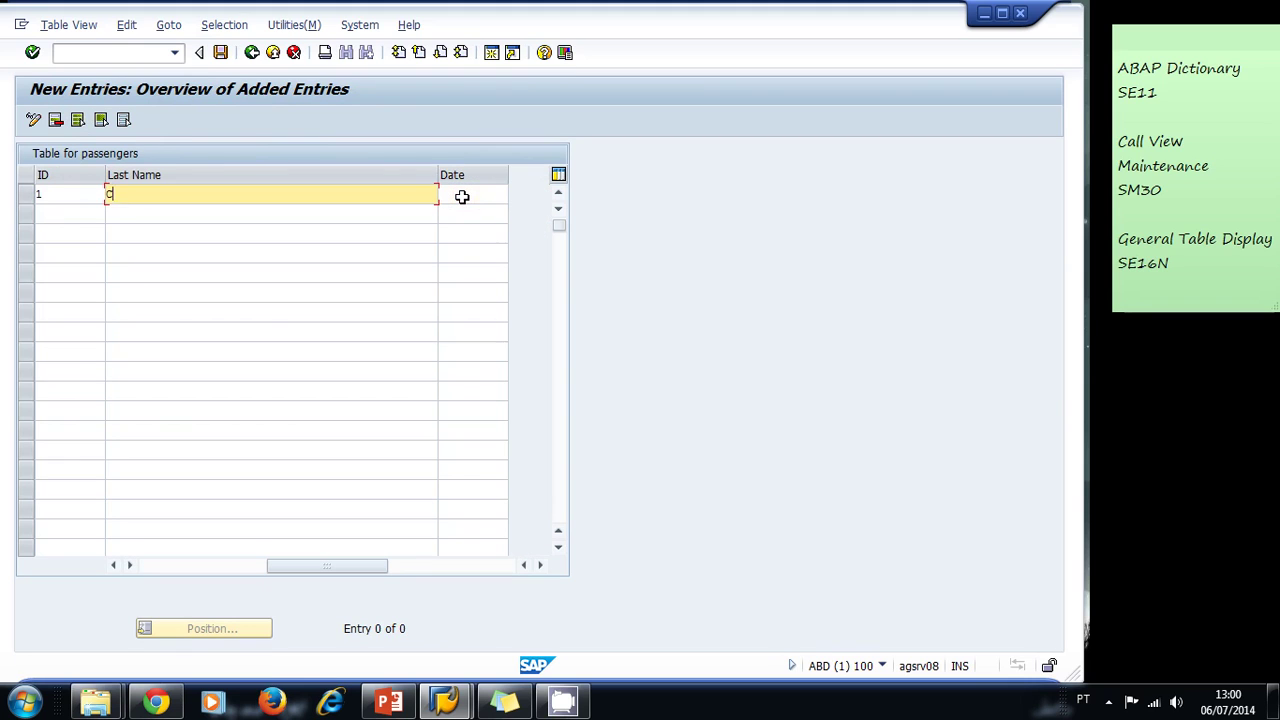
click(462, 197)
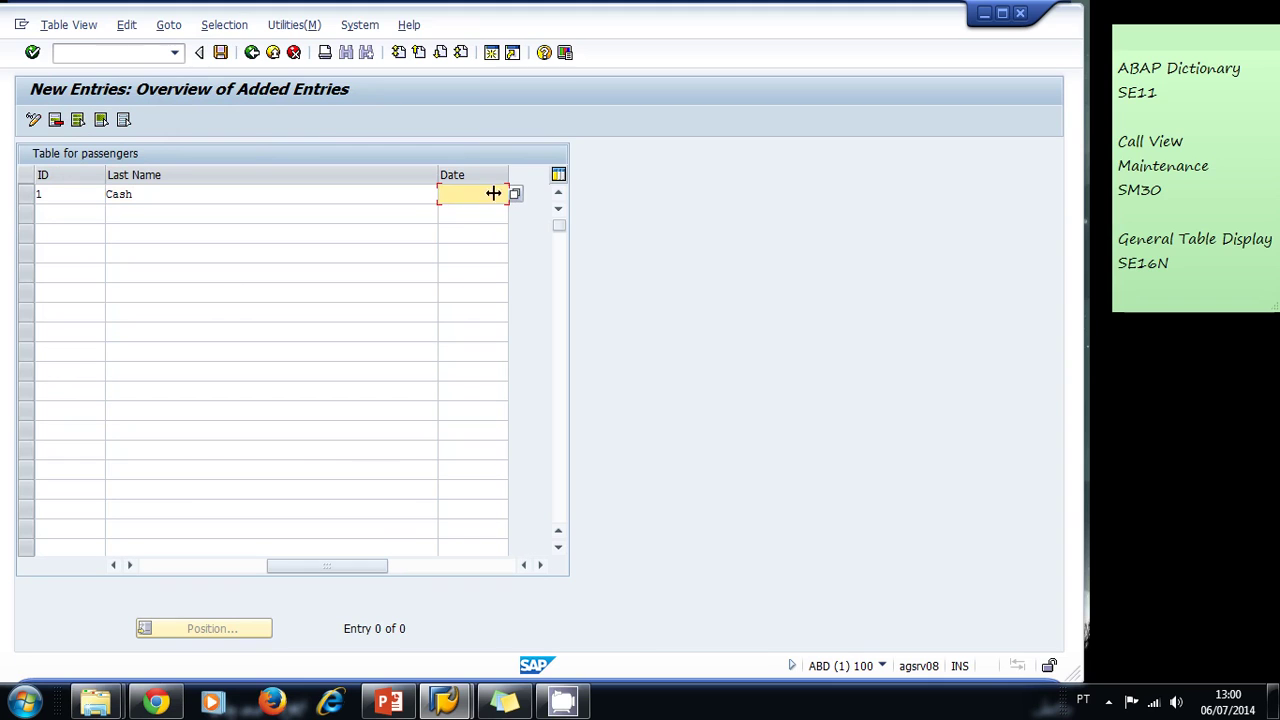
click(482, 192)
click(514, 192)
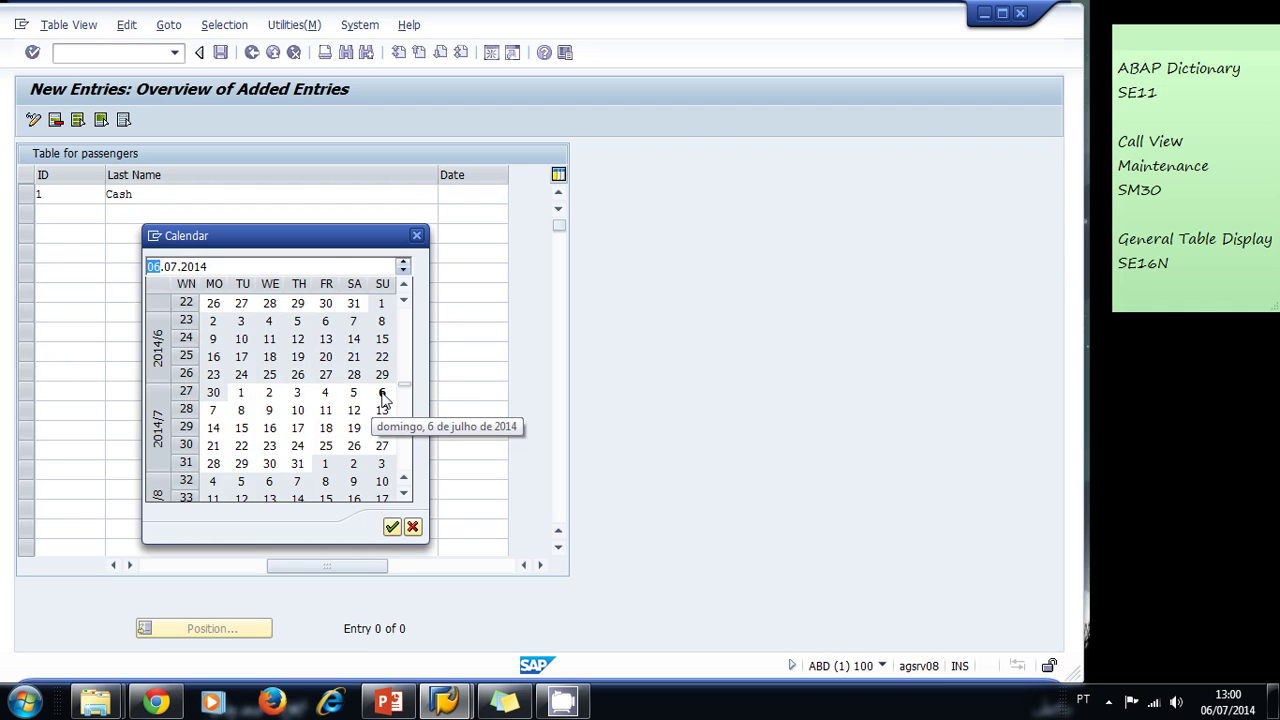
double_click(382, 394)
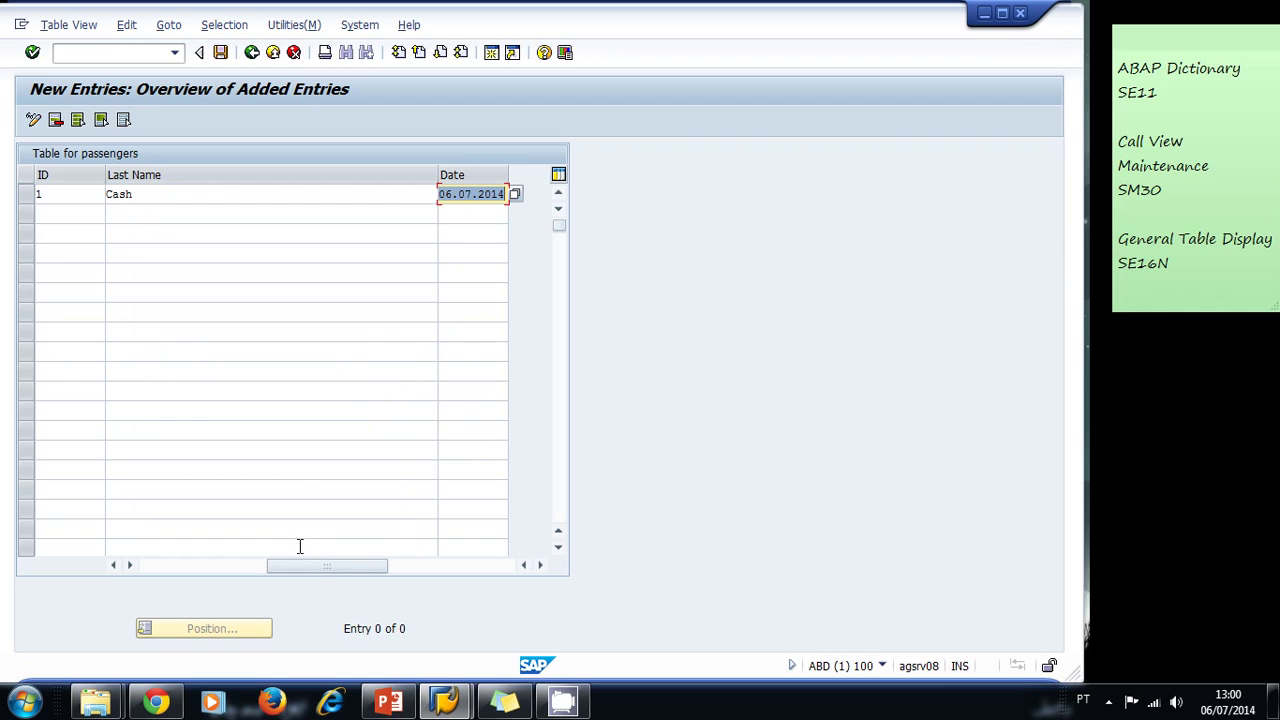
drag(309, 567, 150, 567)
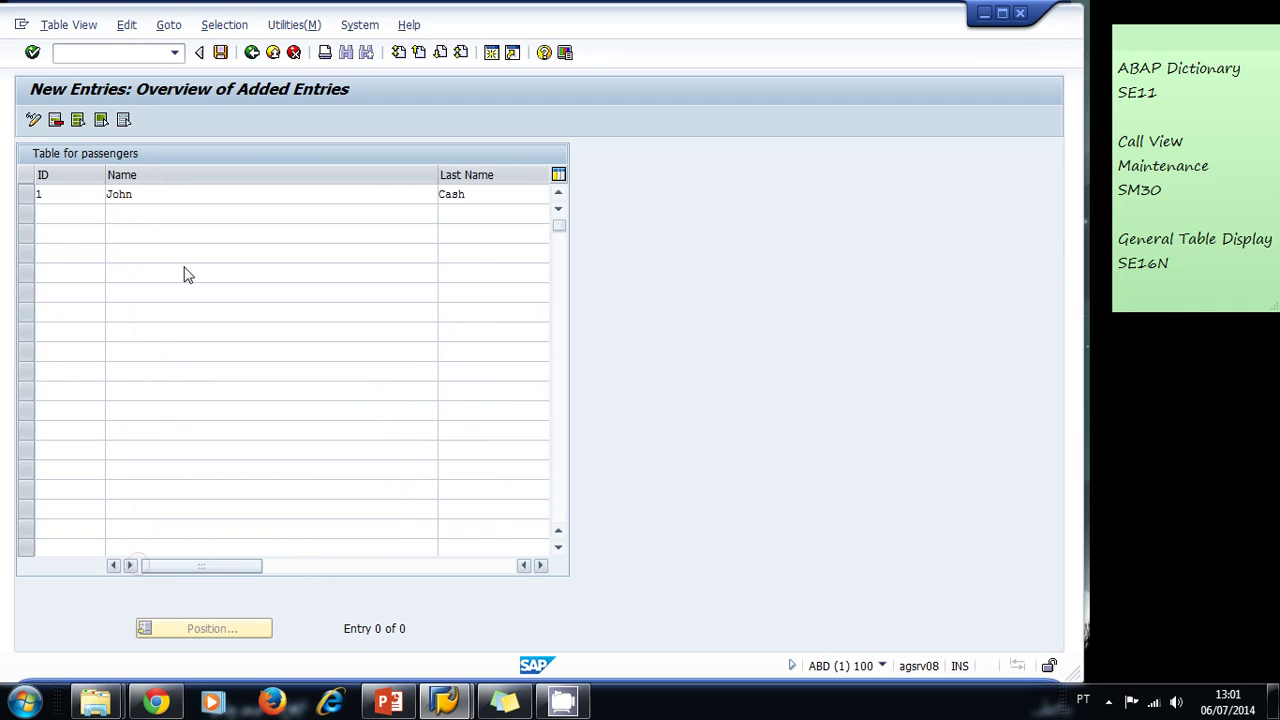
click(46, 212)
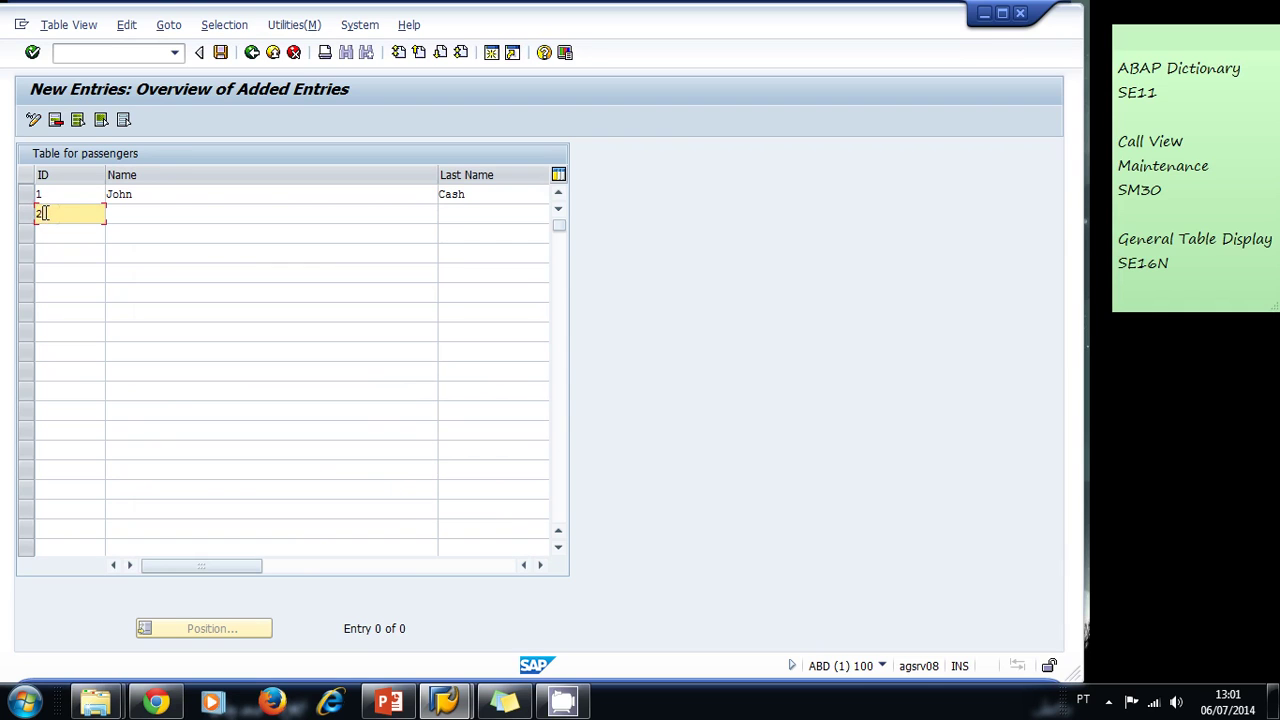
- Fill in passenger row 2 with first and last name and a date from the calendar
text(2)
click(150, 211)
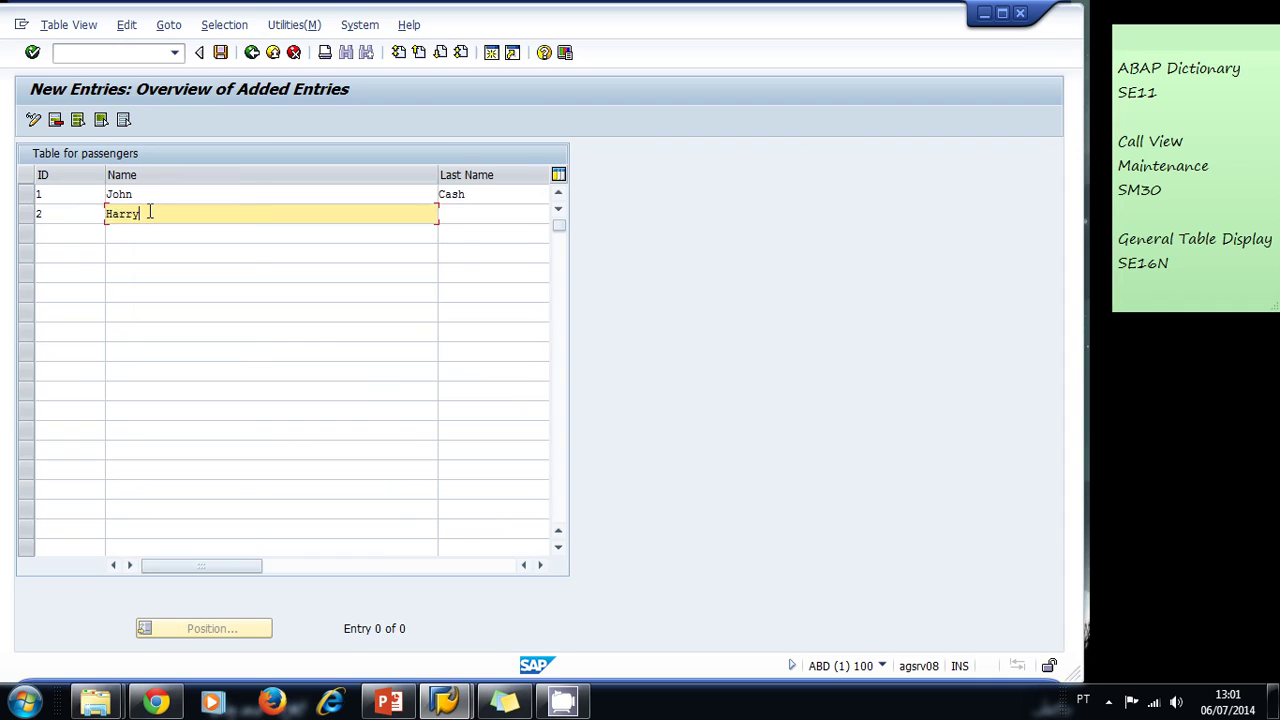
text(Harry)
key(Tab)
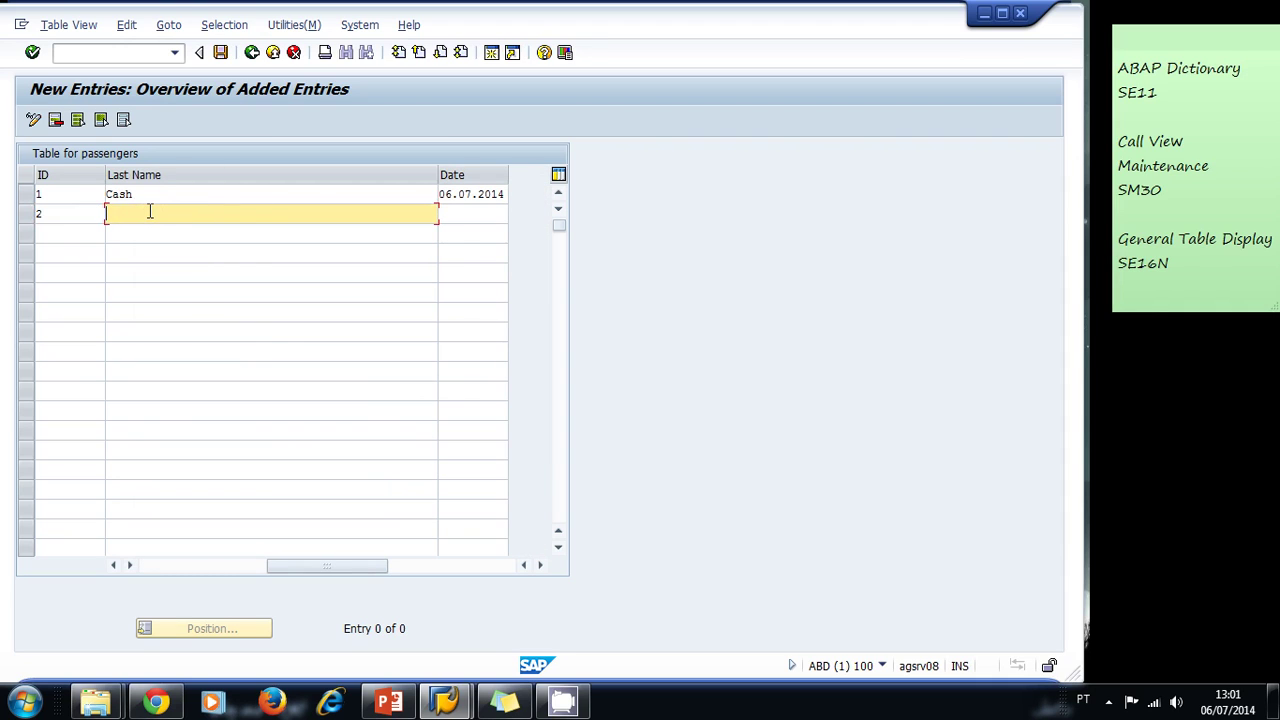
click(479, 216)
click(511, 214)
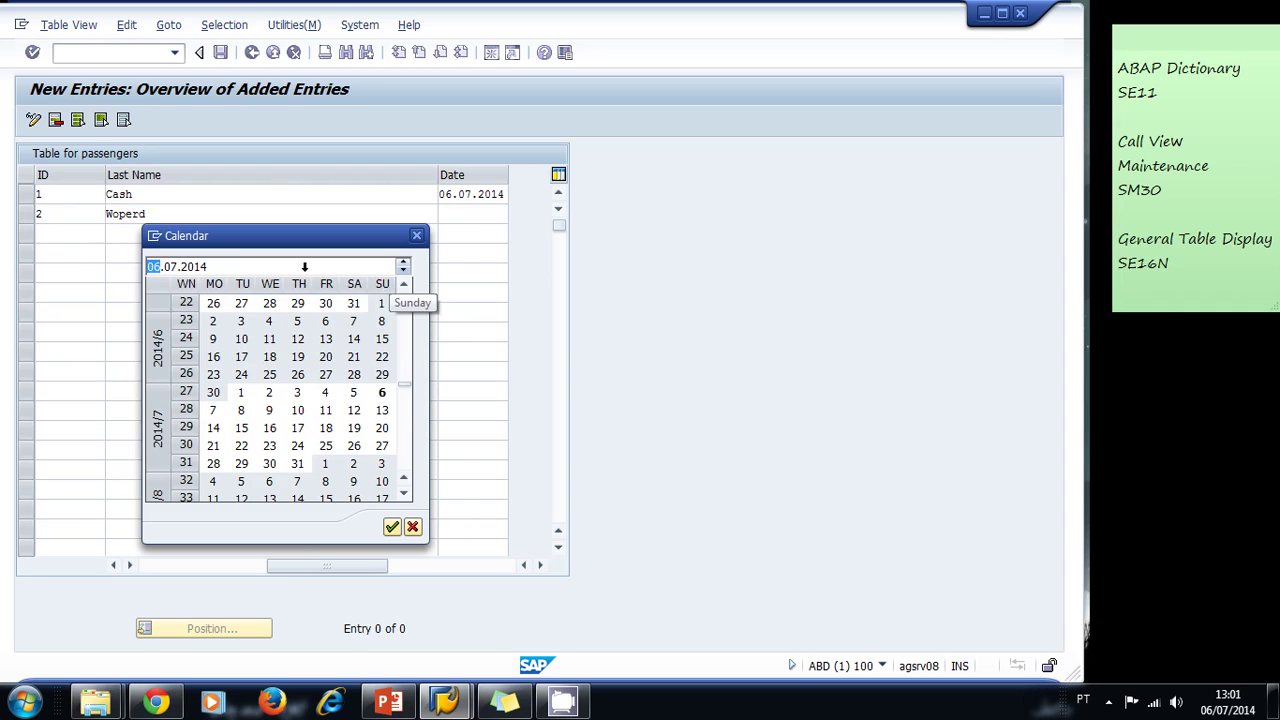
double_click(240, 268)
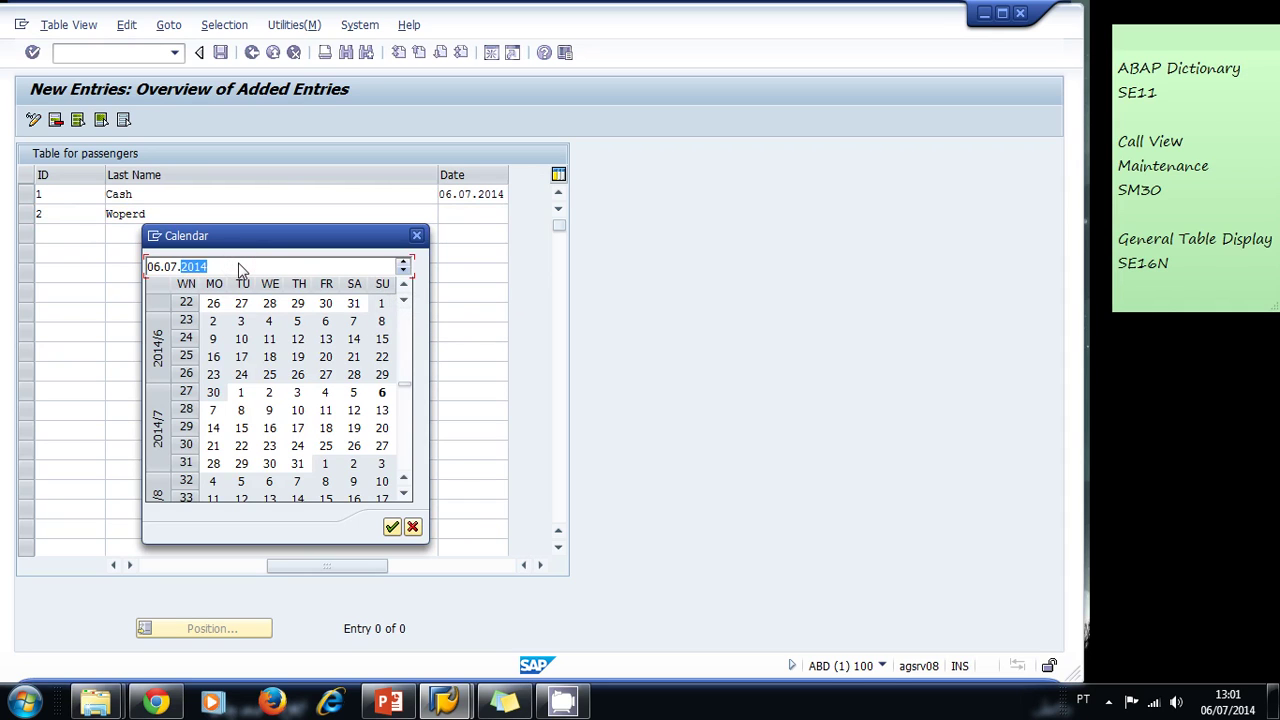
text(11)
text(1)
text(80)
click(391, 527)
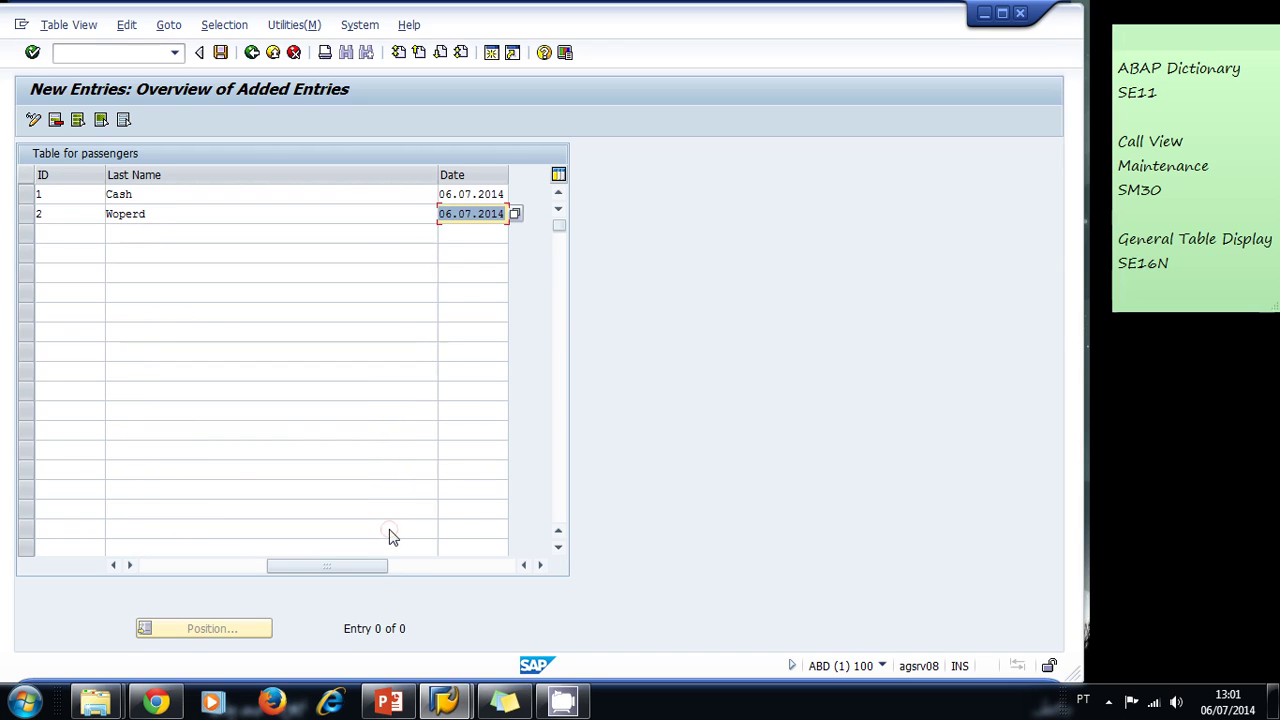
- Set the dates to 06.07.1980 and 06.07.1982 and save both passenger entries
click(495, 208)
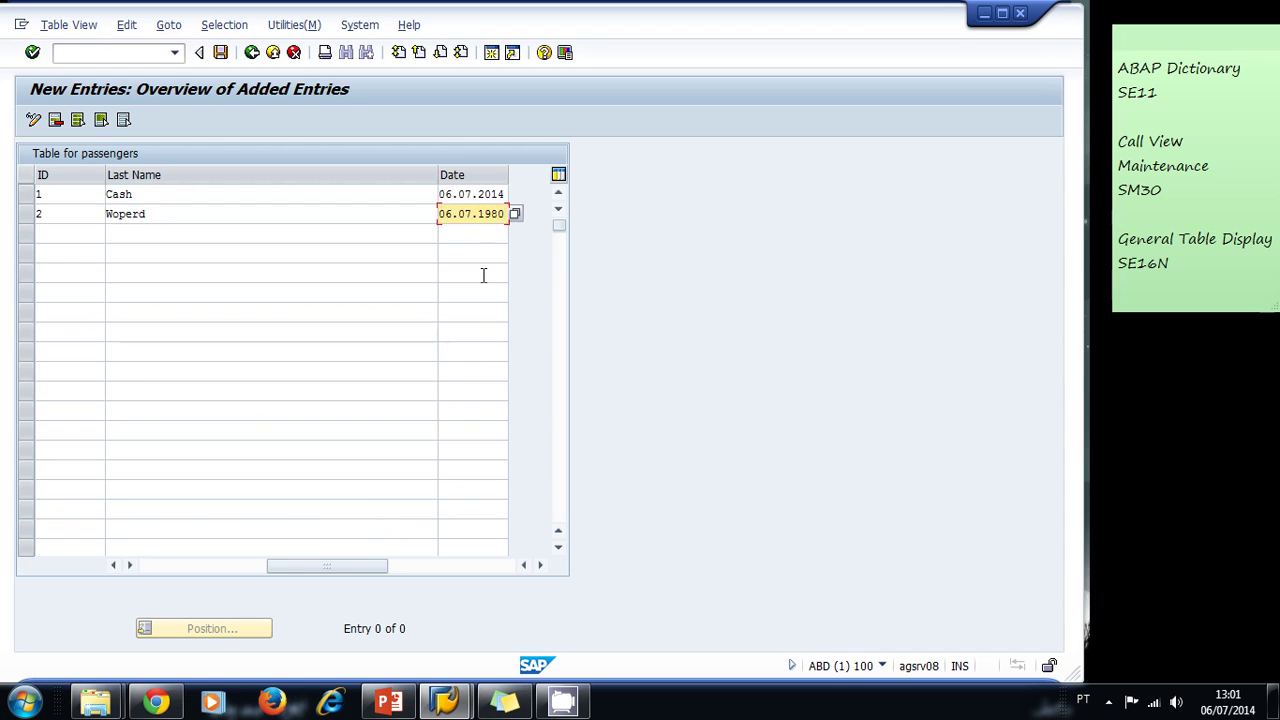
click(481, 194)
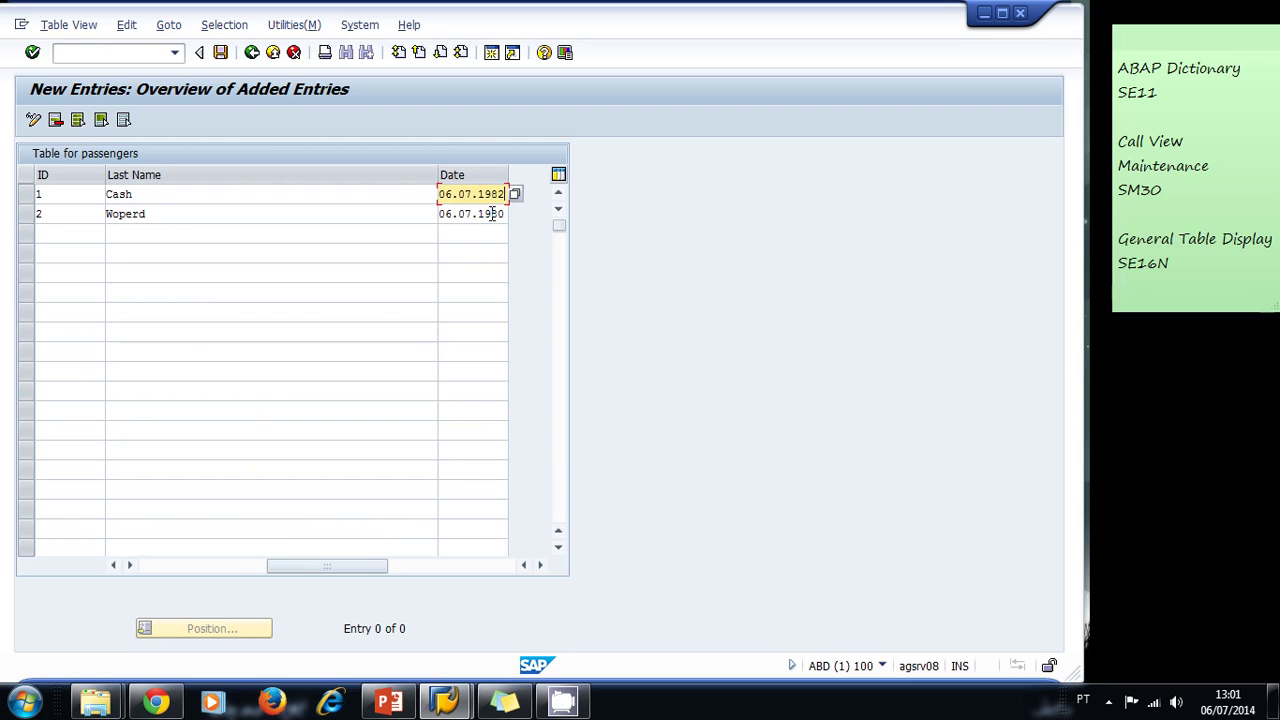
click(220, 52)
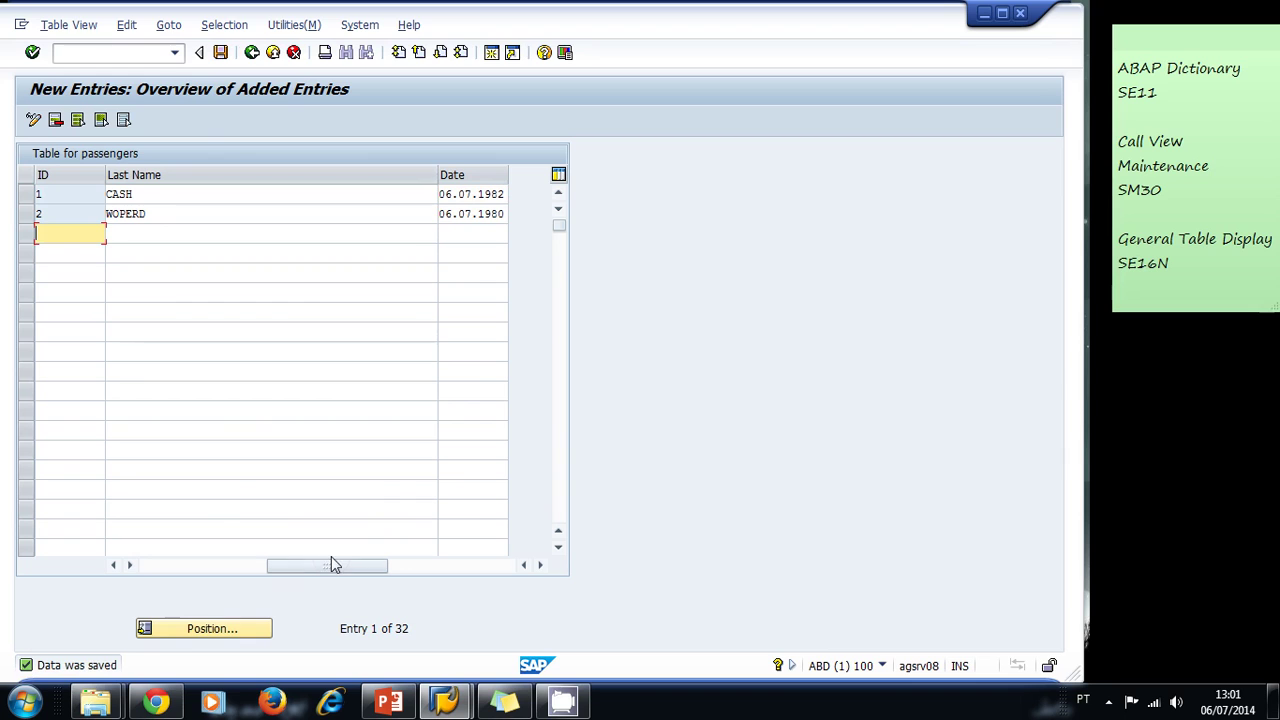
click(143, 567)
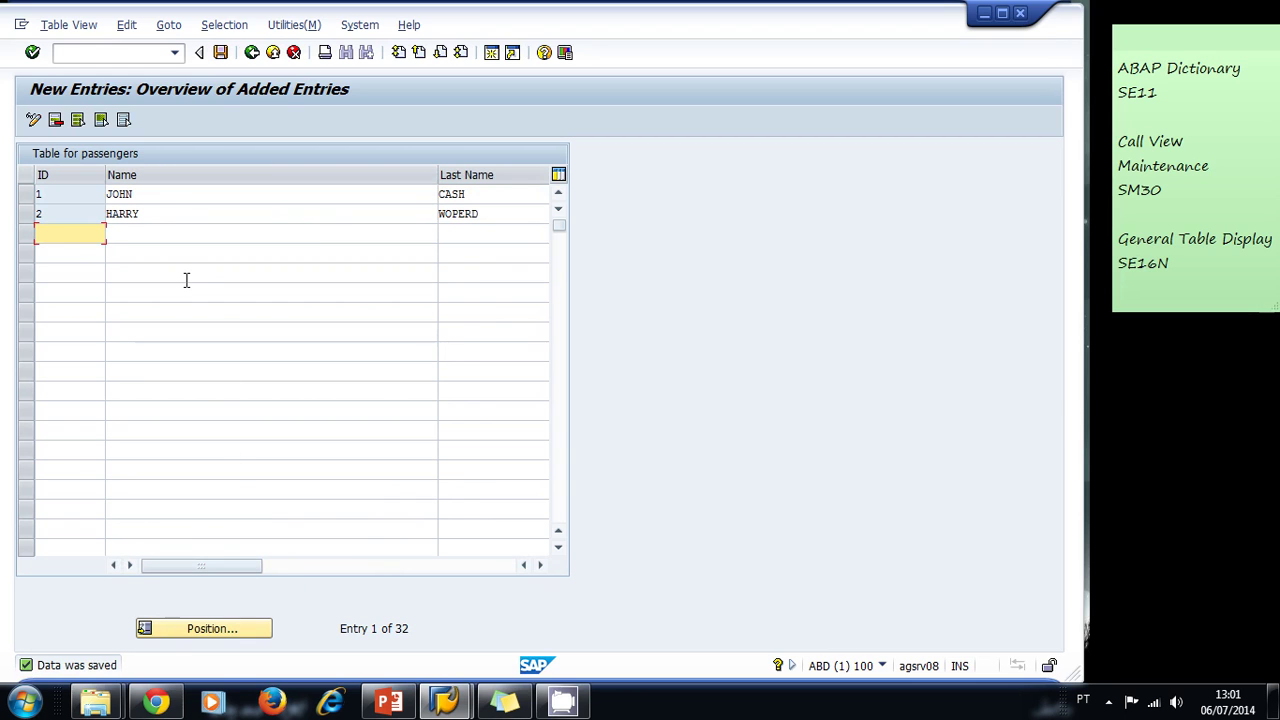
click(174, 219)
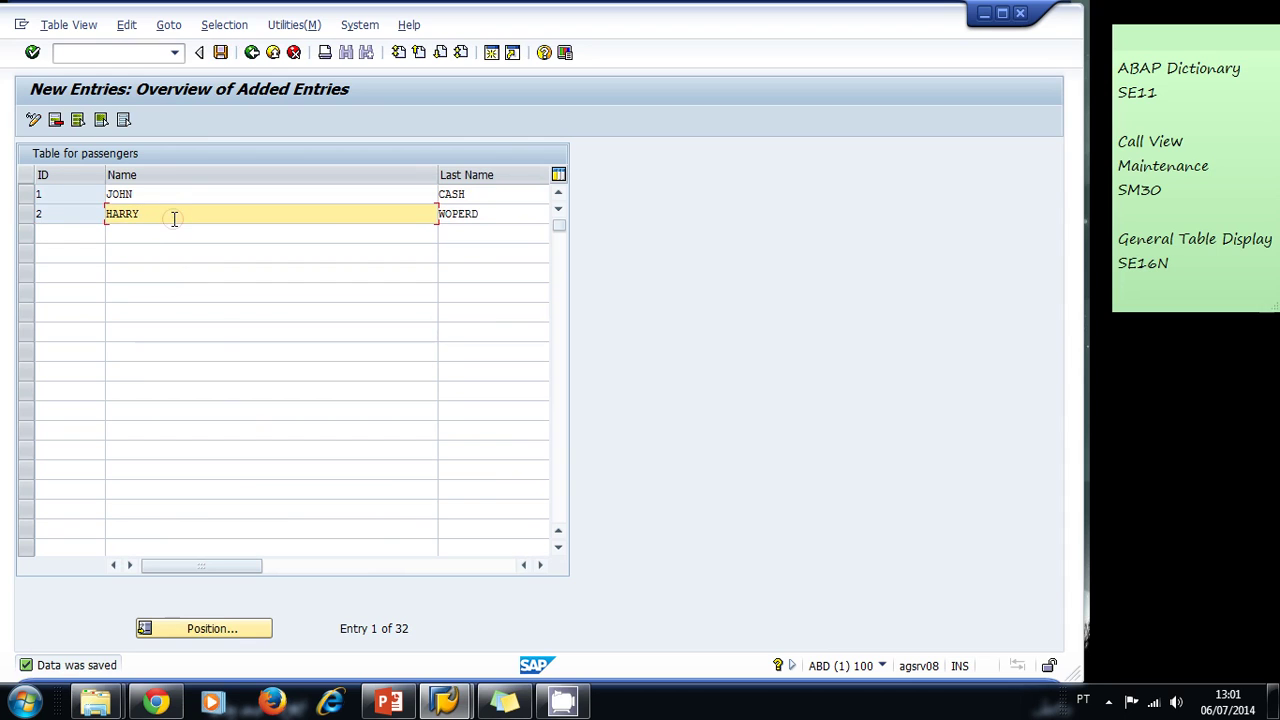
click(176, 196)
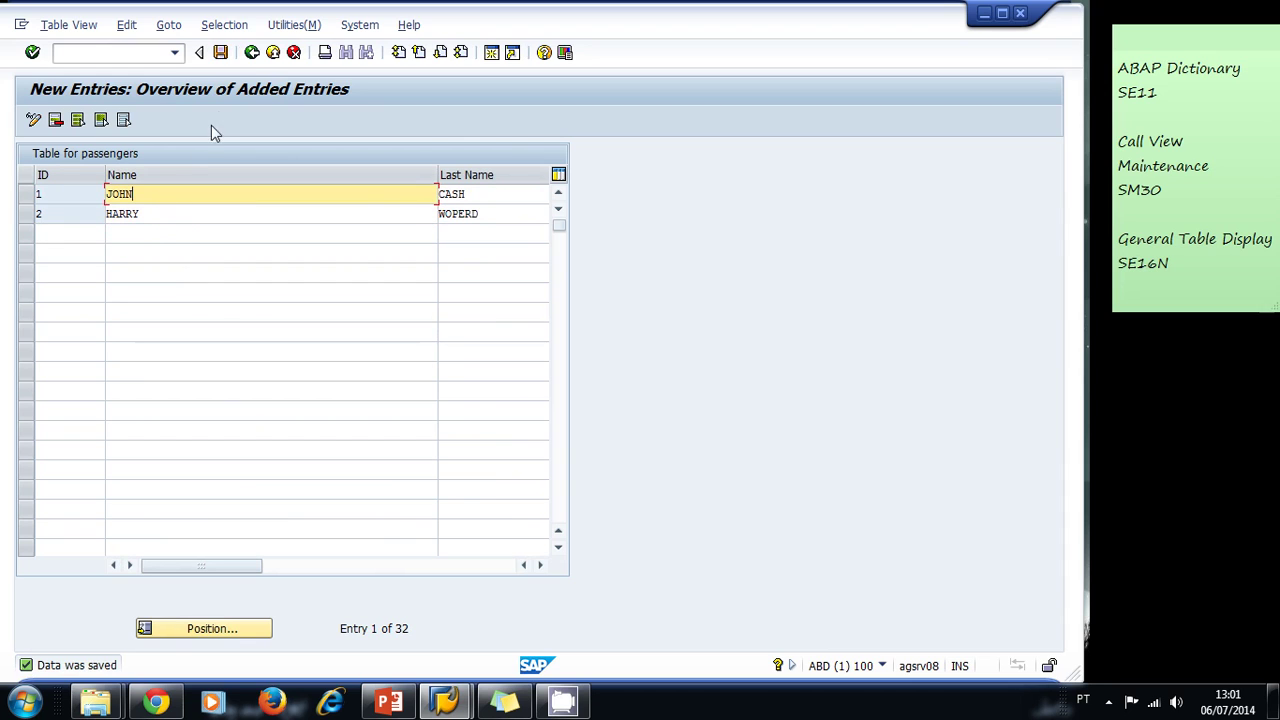